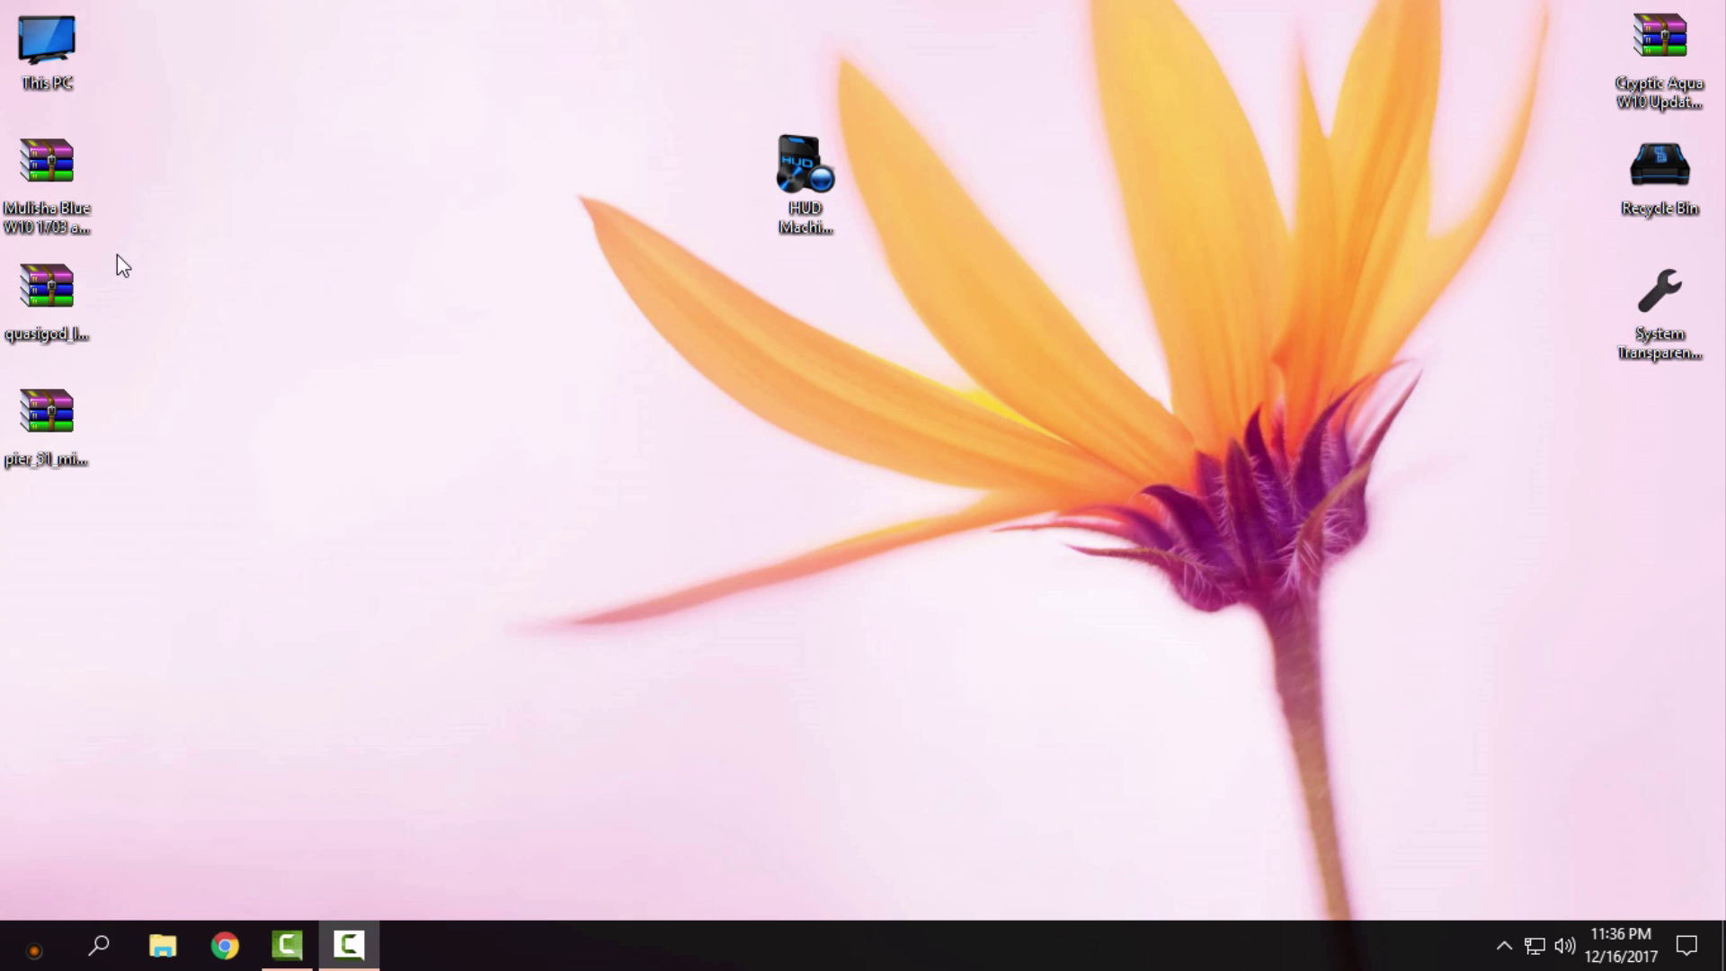
# Step: Check the quasigod, pier_51 and HUD Machine Blue names and glance at the themed folders in Explorer
pyautogui.click(85, 311)
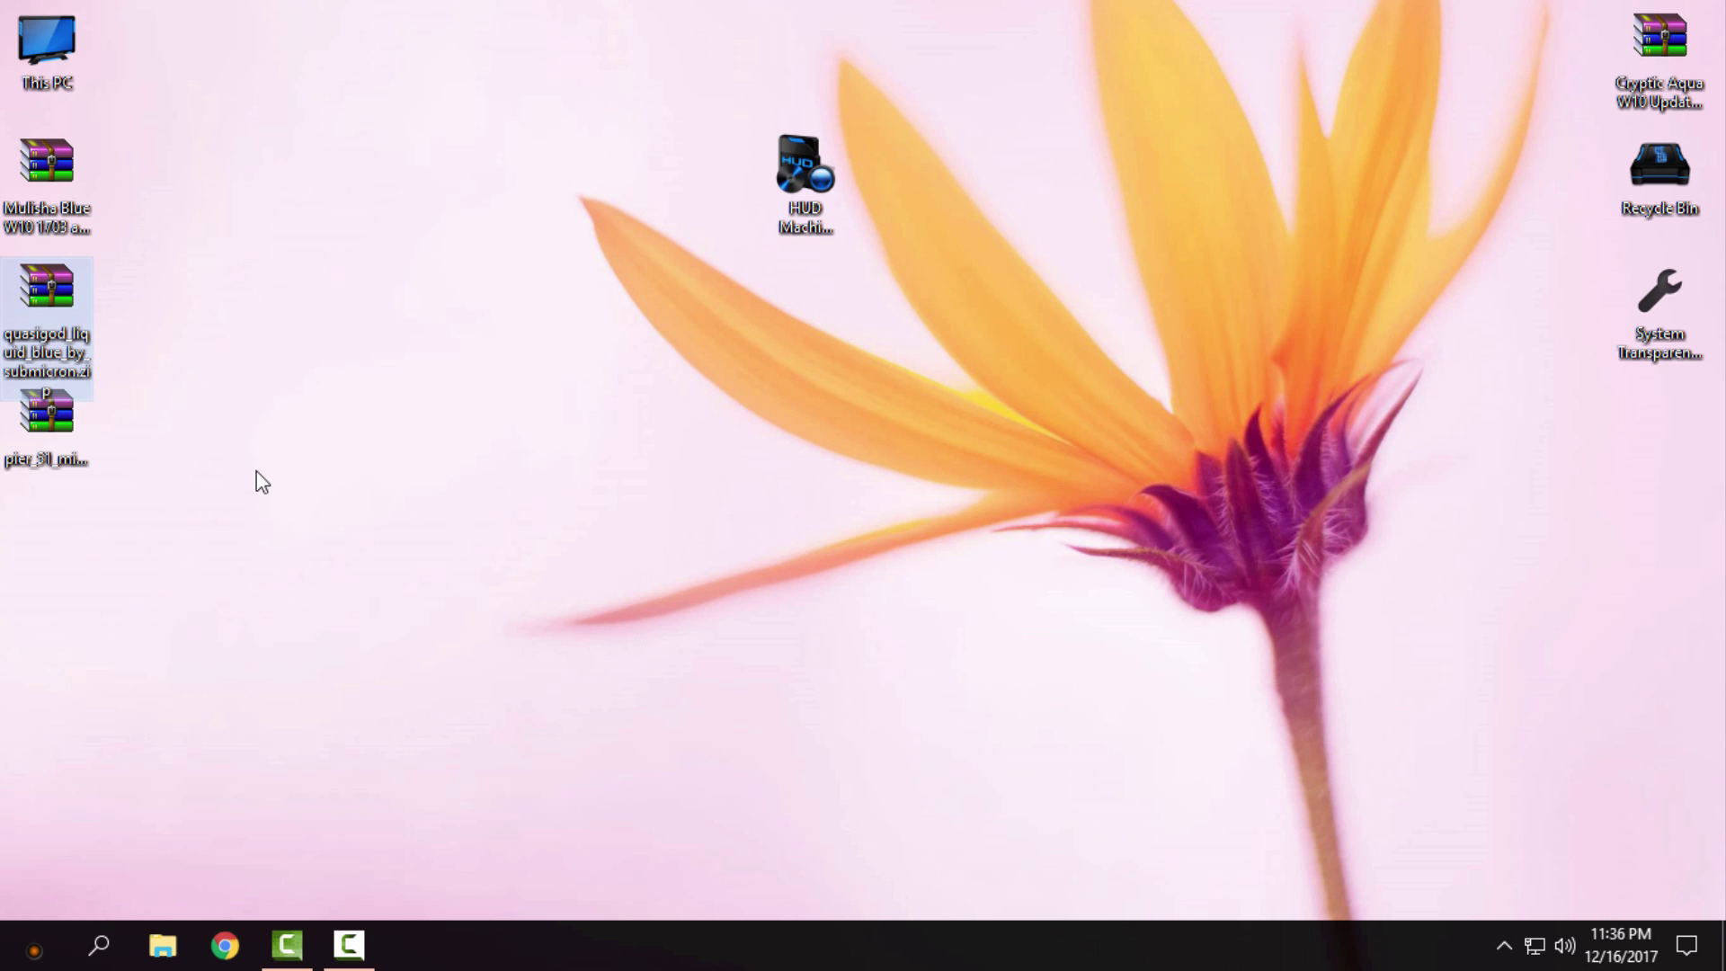
pyautogui.click(55, 432)
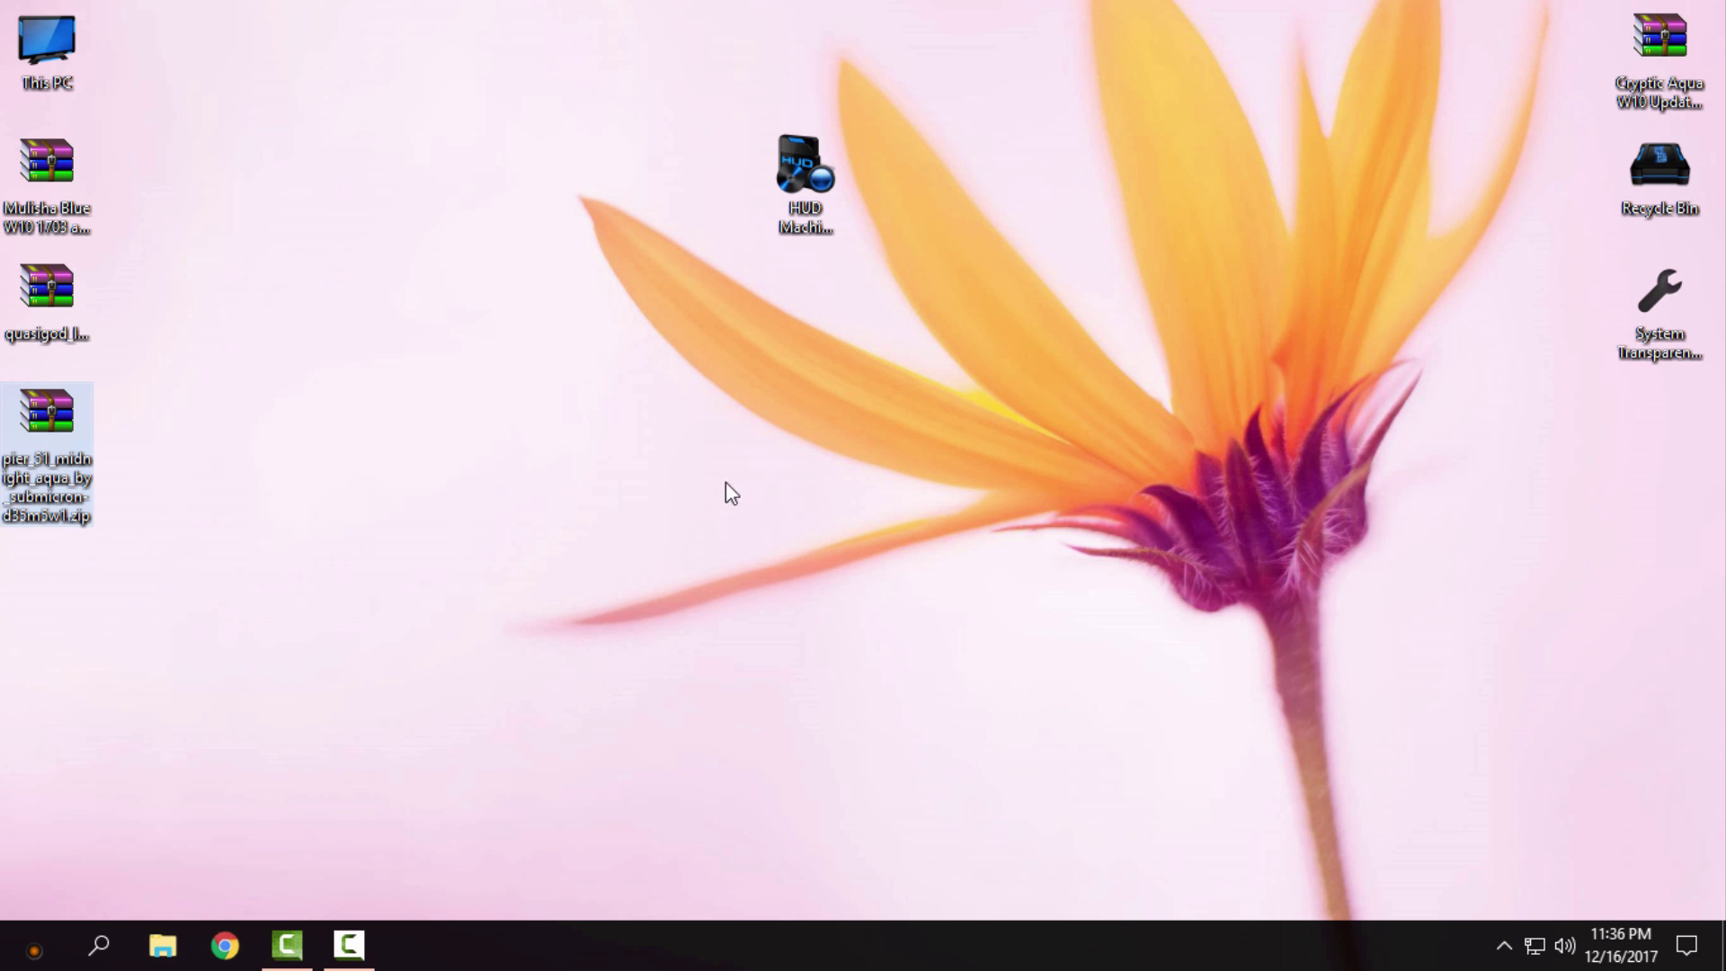
pyautogui.click(805, 202)
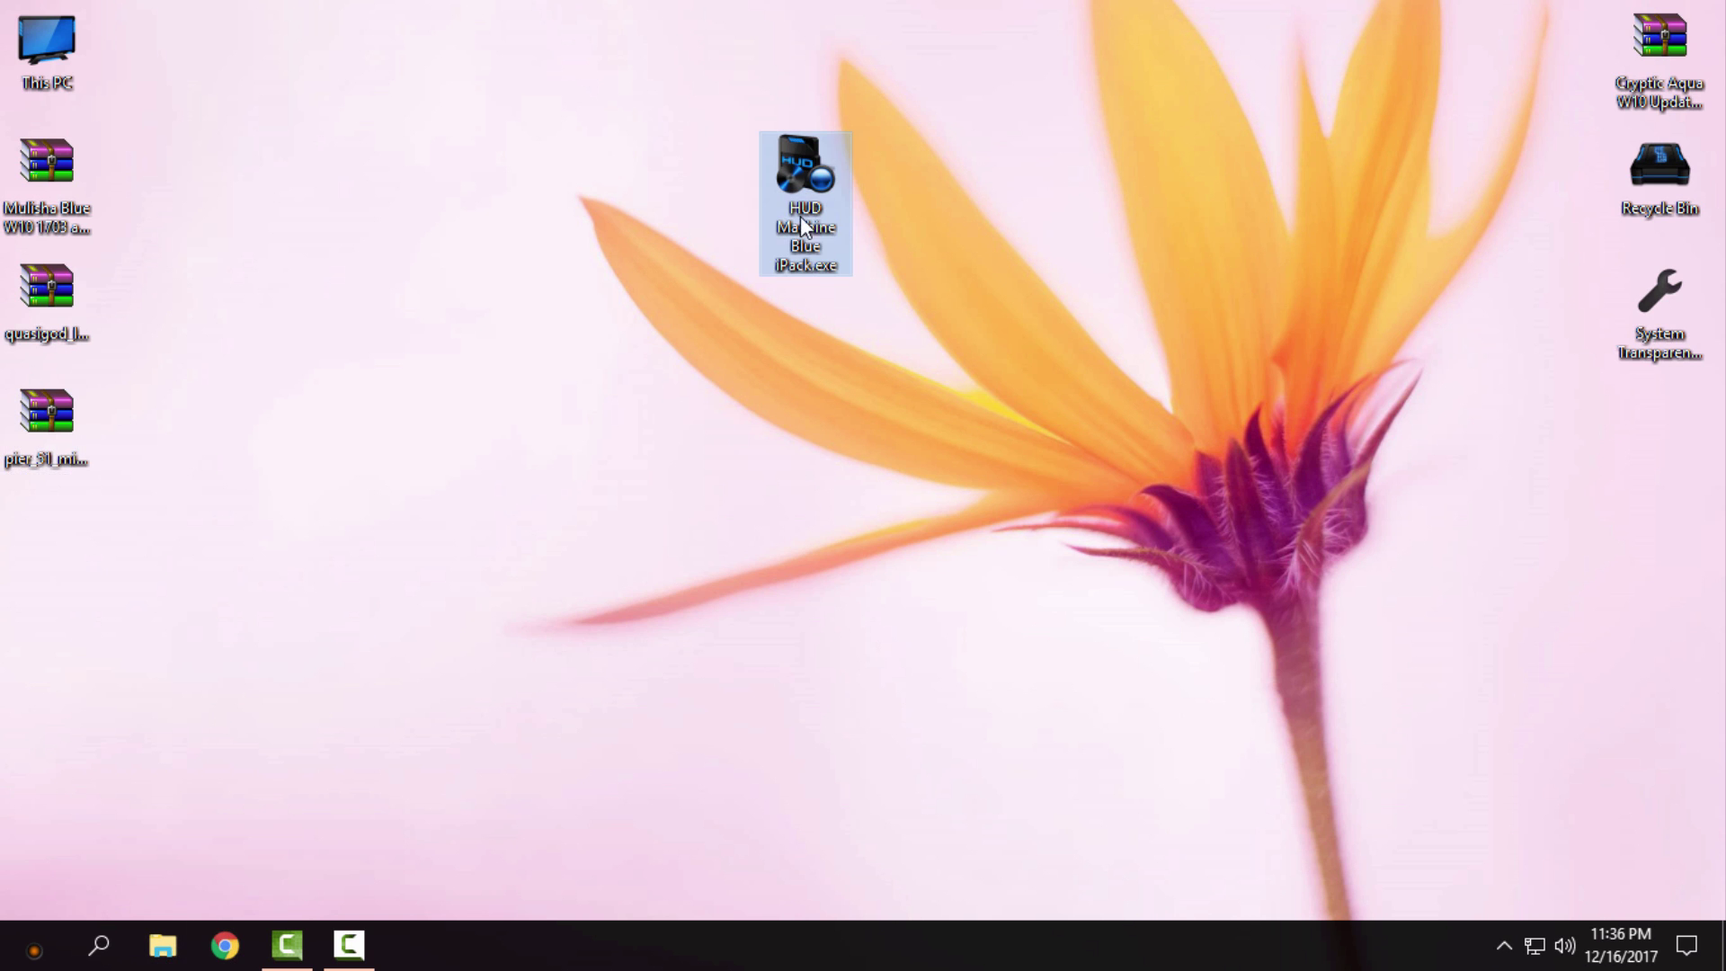
pyautogui.click(163, 944)
pyautogui.moveTo(817, 361); pyautogui.dragTo(767, 169)
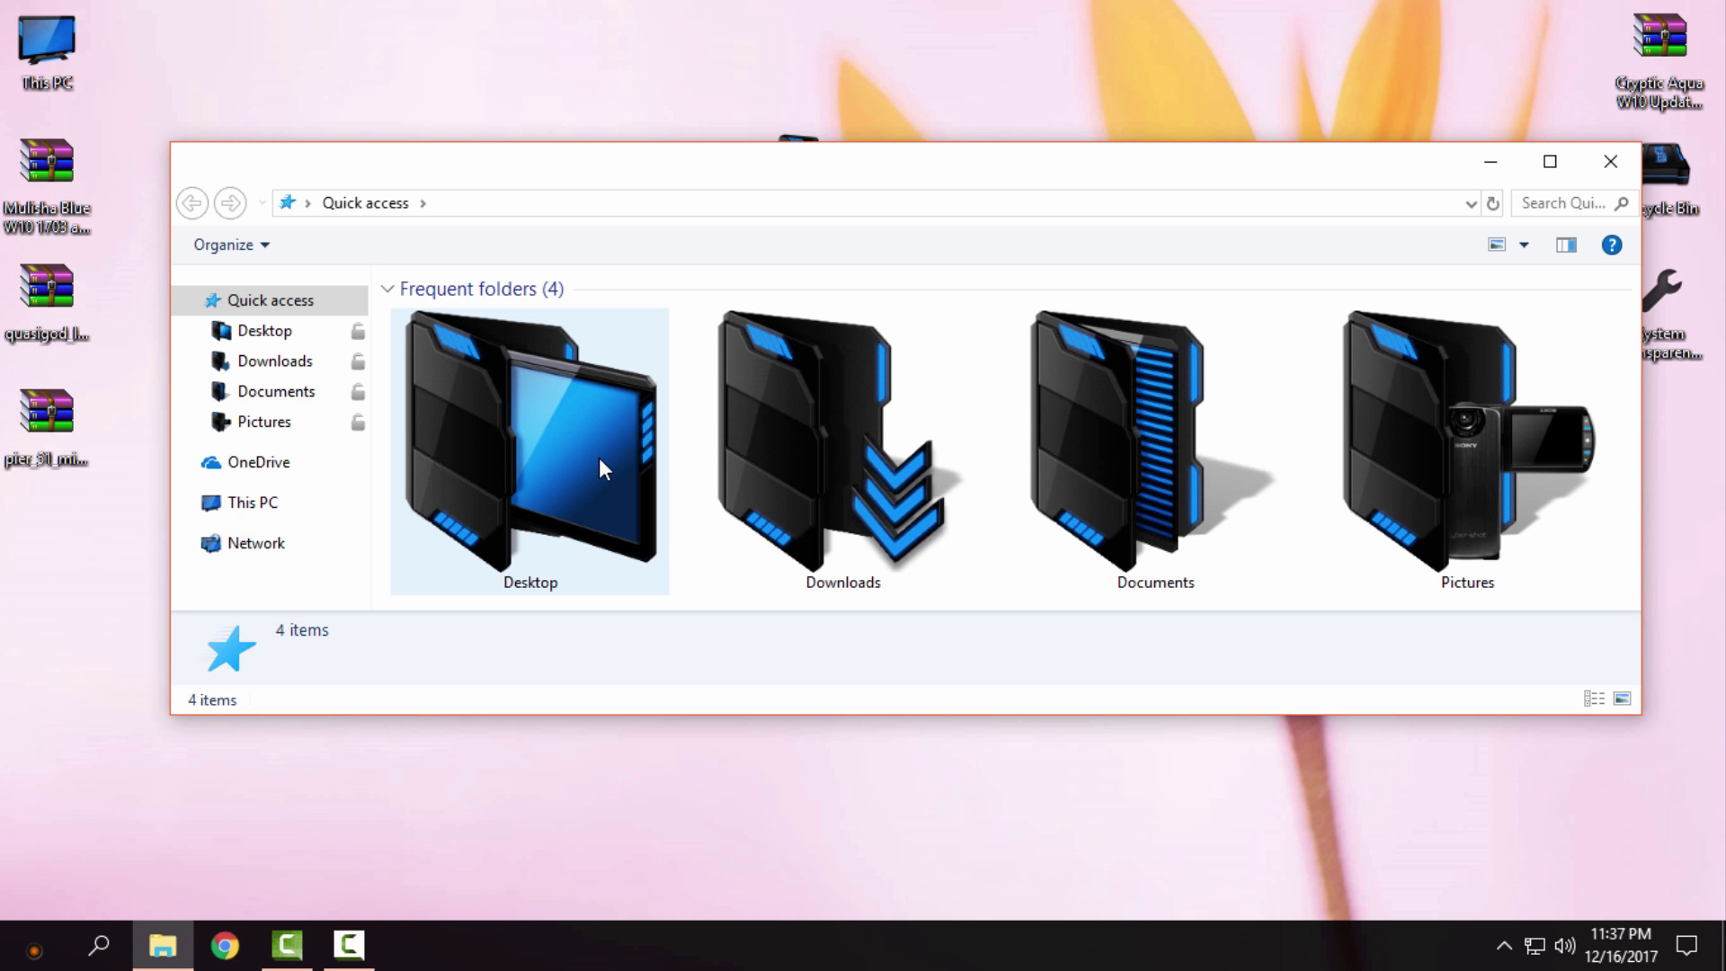
pyautogui.click(1611, 162)
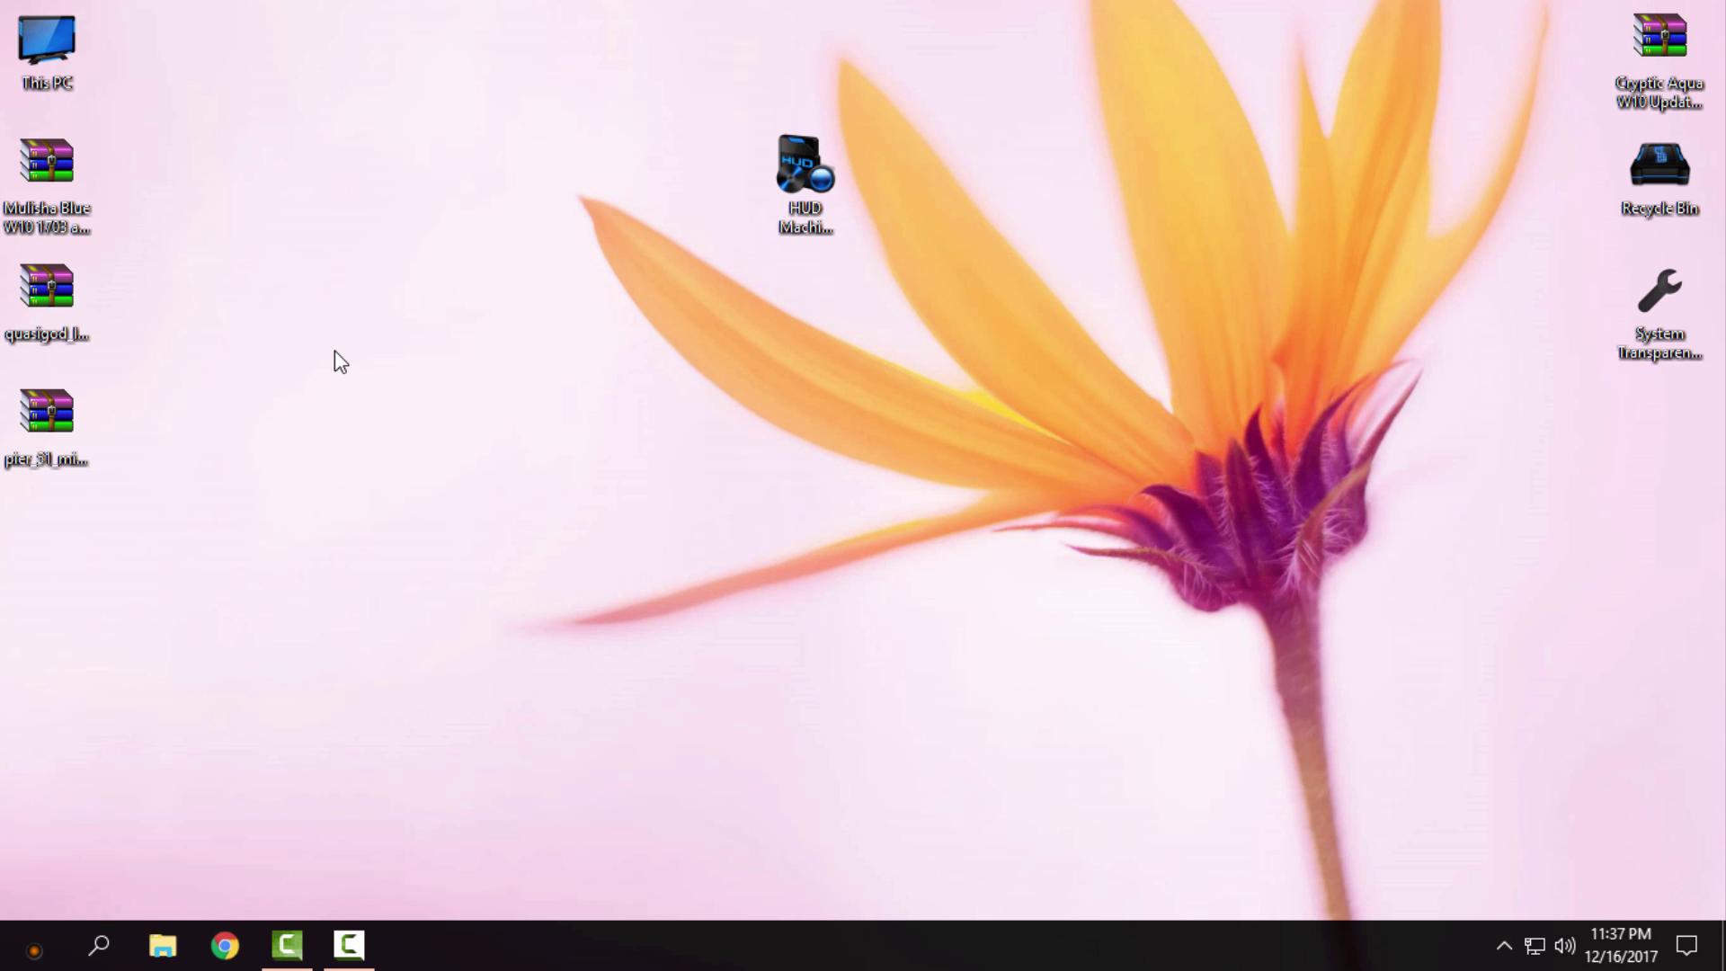
# Step: Refresh the desktop after a first attempt at selecting the archive icons
pyautogui.click(49, 418)
pyautogui.moveTo(143, 281); pyautogui.dragTo(1199, 730)
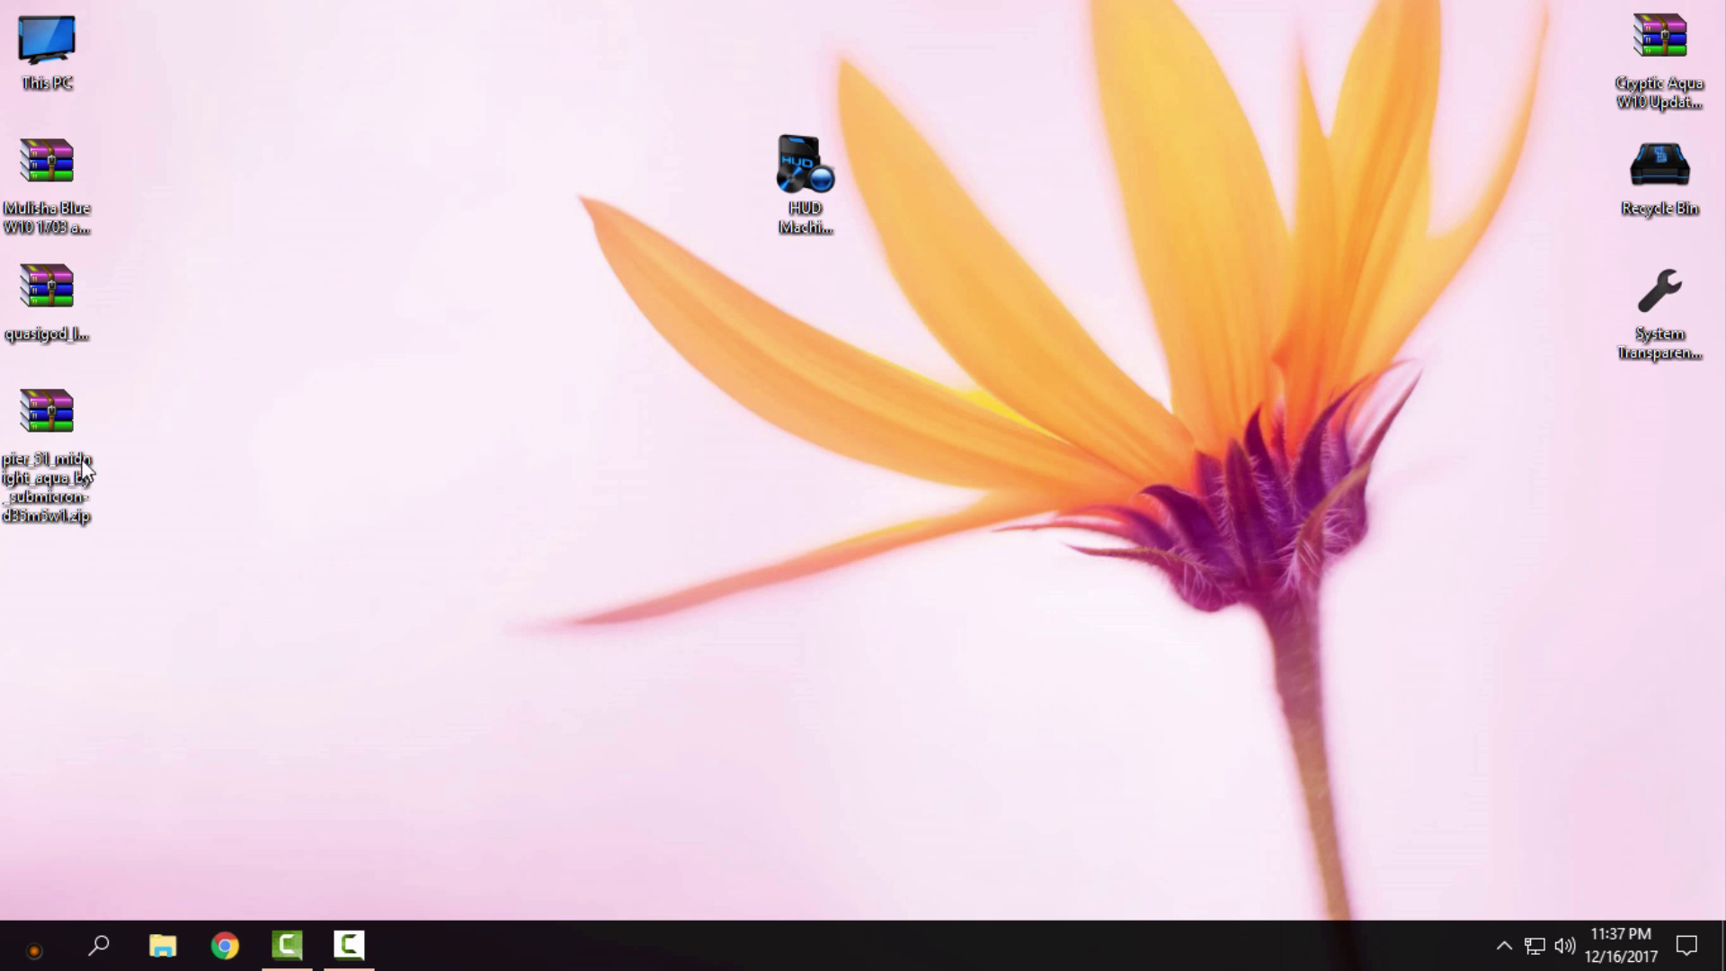
pyautogui.click(213, 385)
pyautogui.rightClick(215, 380)
pyautogui.click(276, 483)
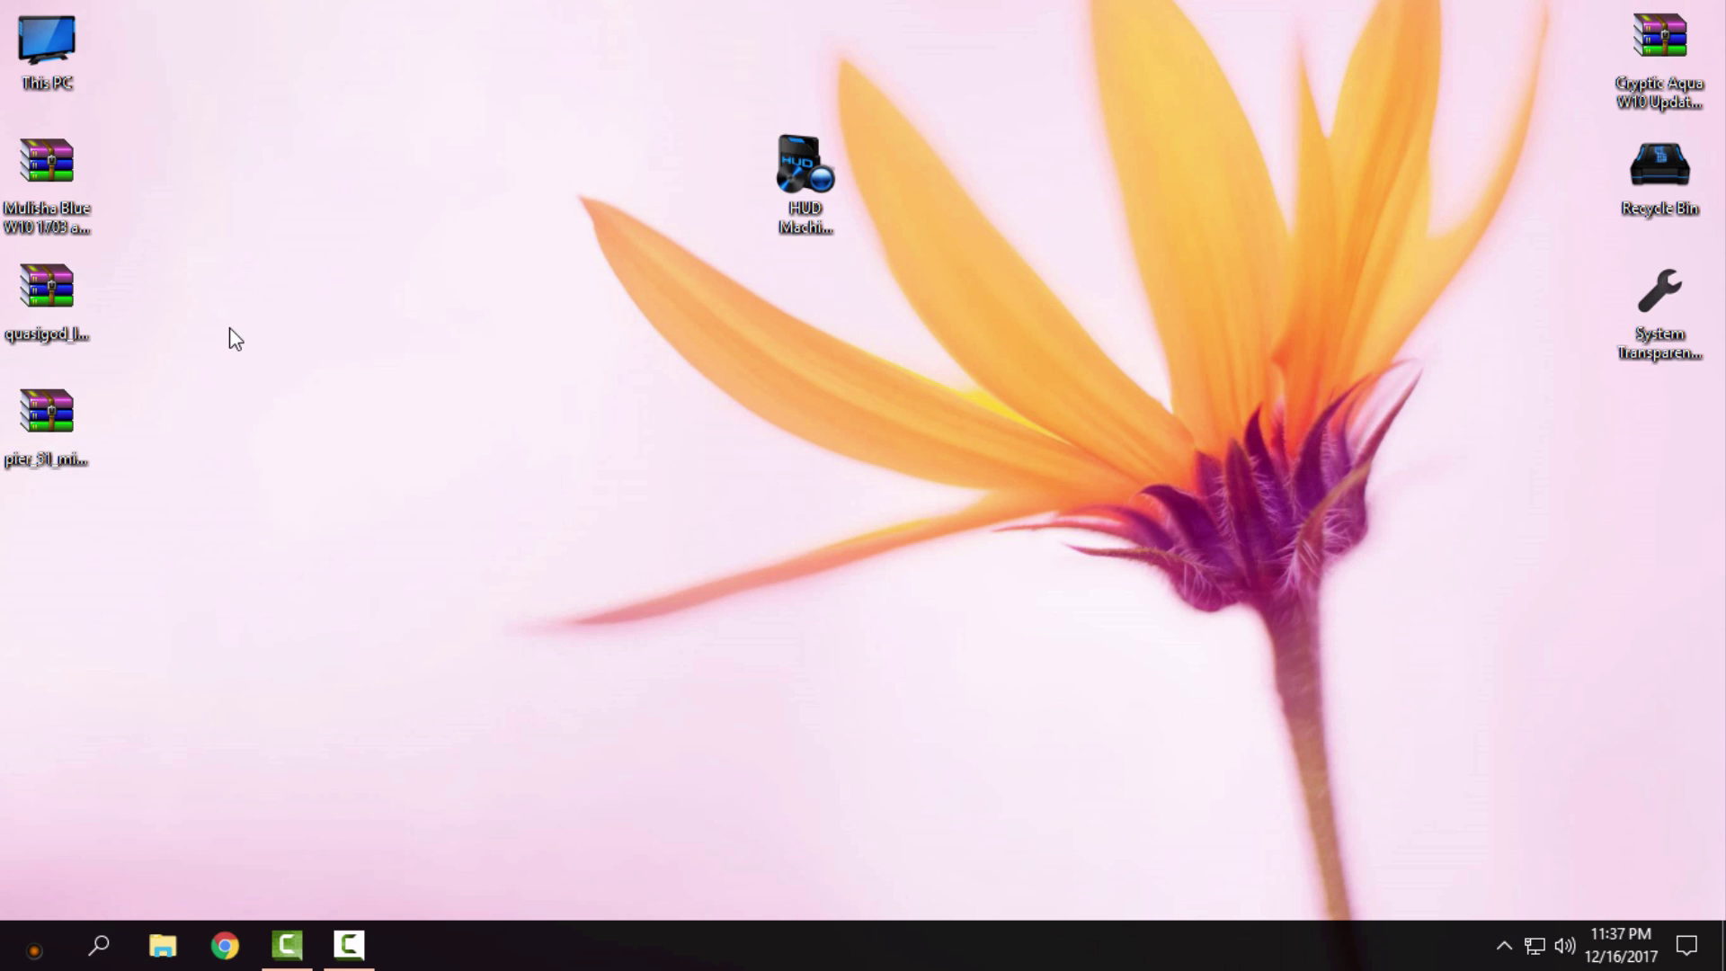
# Step: Select the Mulisha, quasigod and pier_51 archives together
pyautogui.moveTo(152, 125)
pyautogui.mouseDown()
pyautogui.moveTo(4, 546)
pyautogui.moveTo(645, 467)
pyautogui.mouseUp()
pyautogui.click(47, 312)
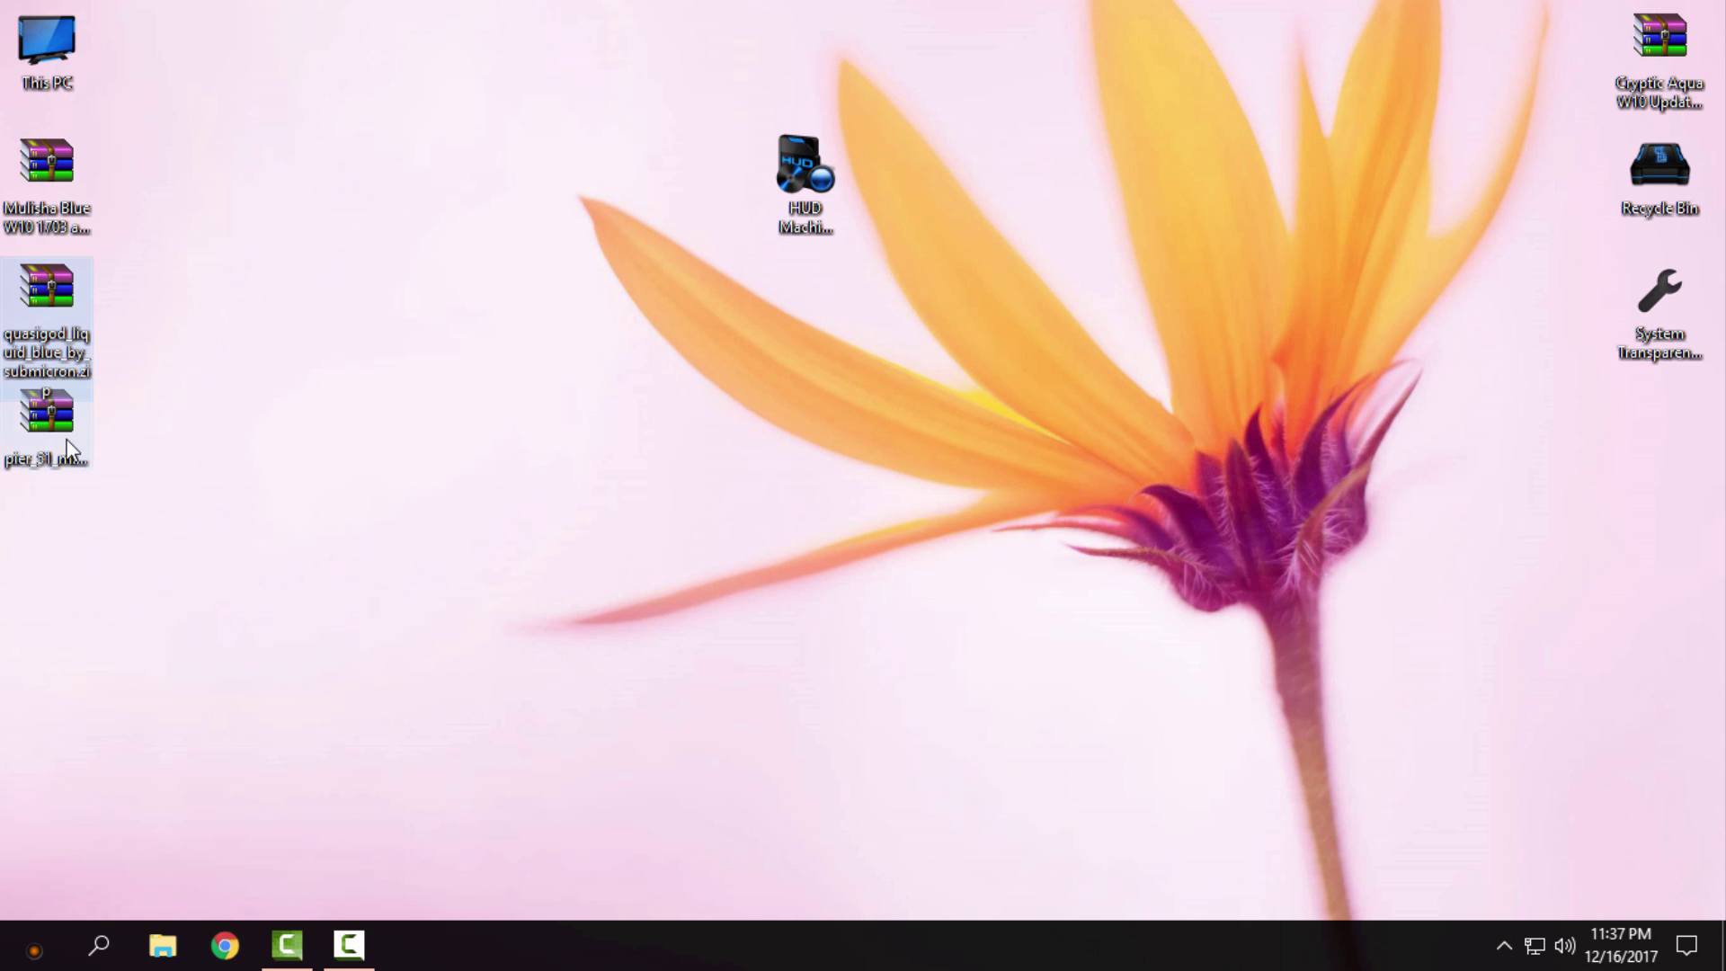
pyautogui.click(48, 418)
pyautogui.moveTo(140, 135); pyautogui.dragTo(12, 568)
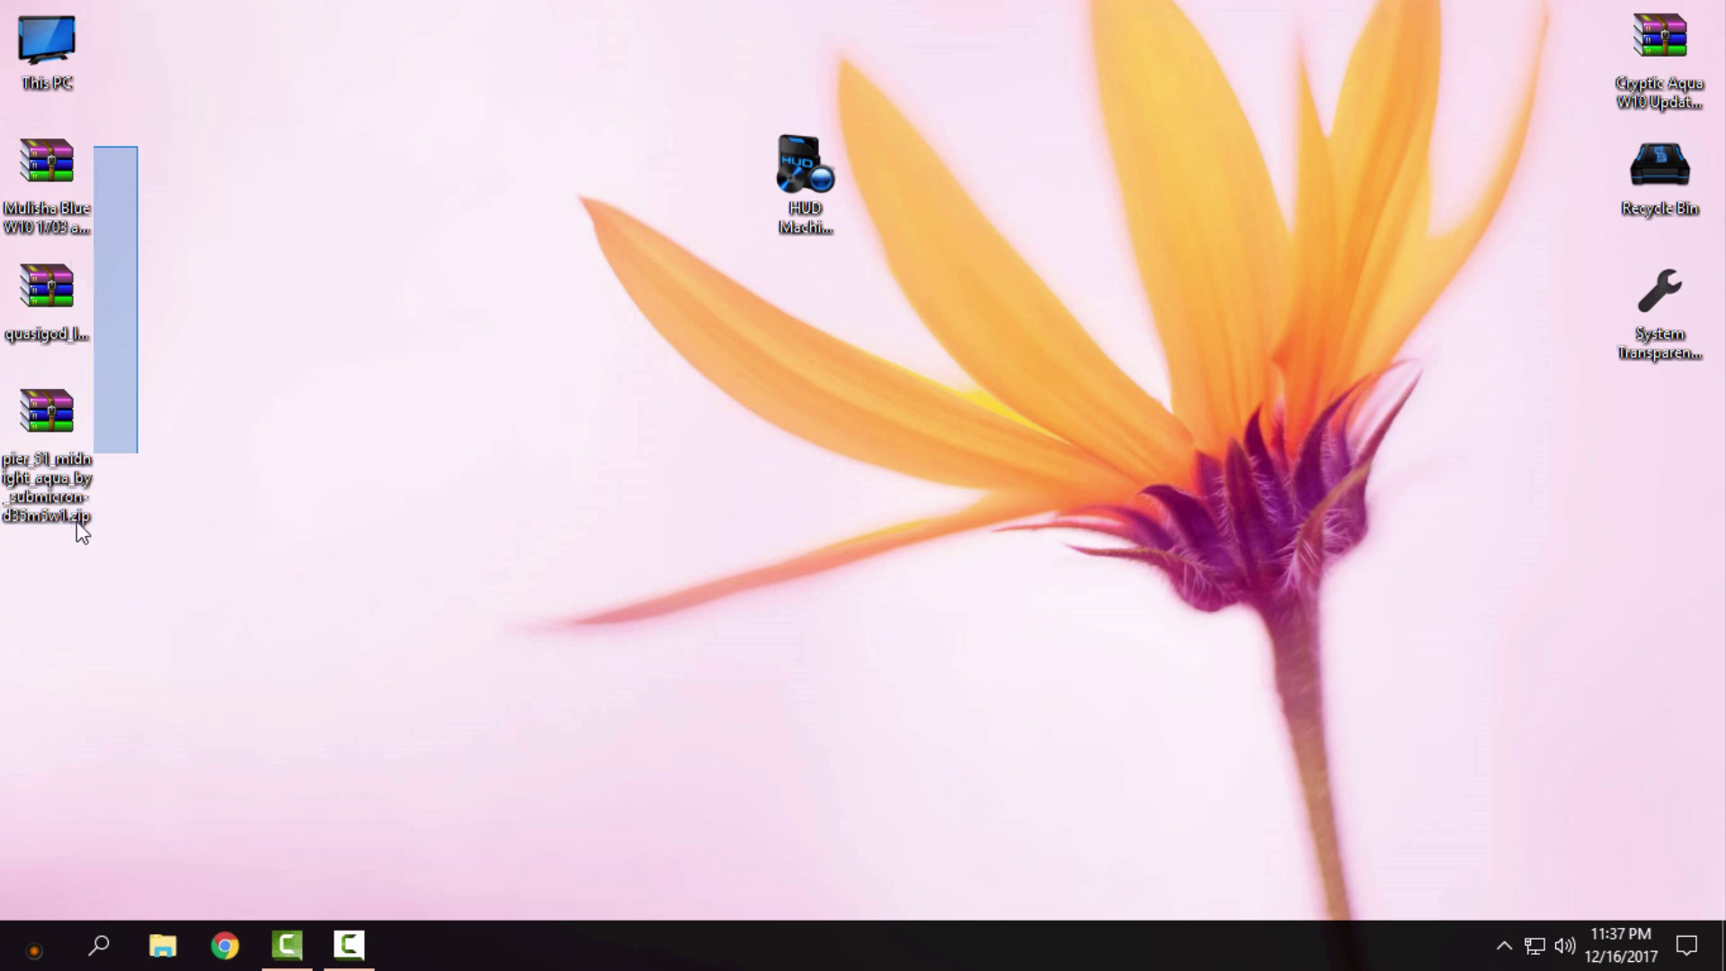
# Step: Use WinRAR's 'Extract each archive to separate folder' on the selected archives
pyautogui.rightClick(77, 423)
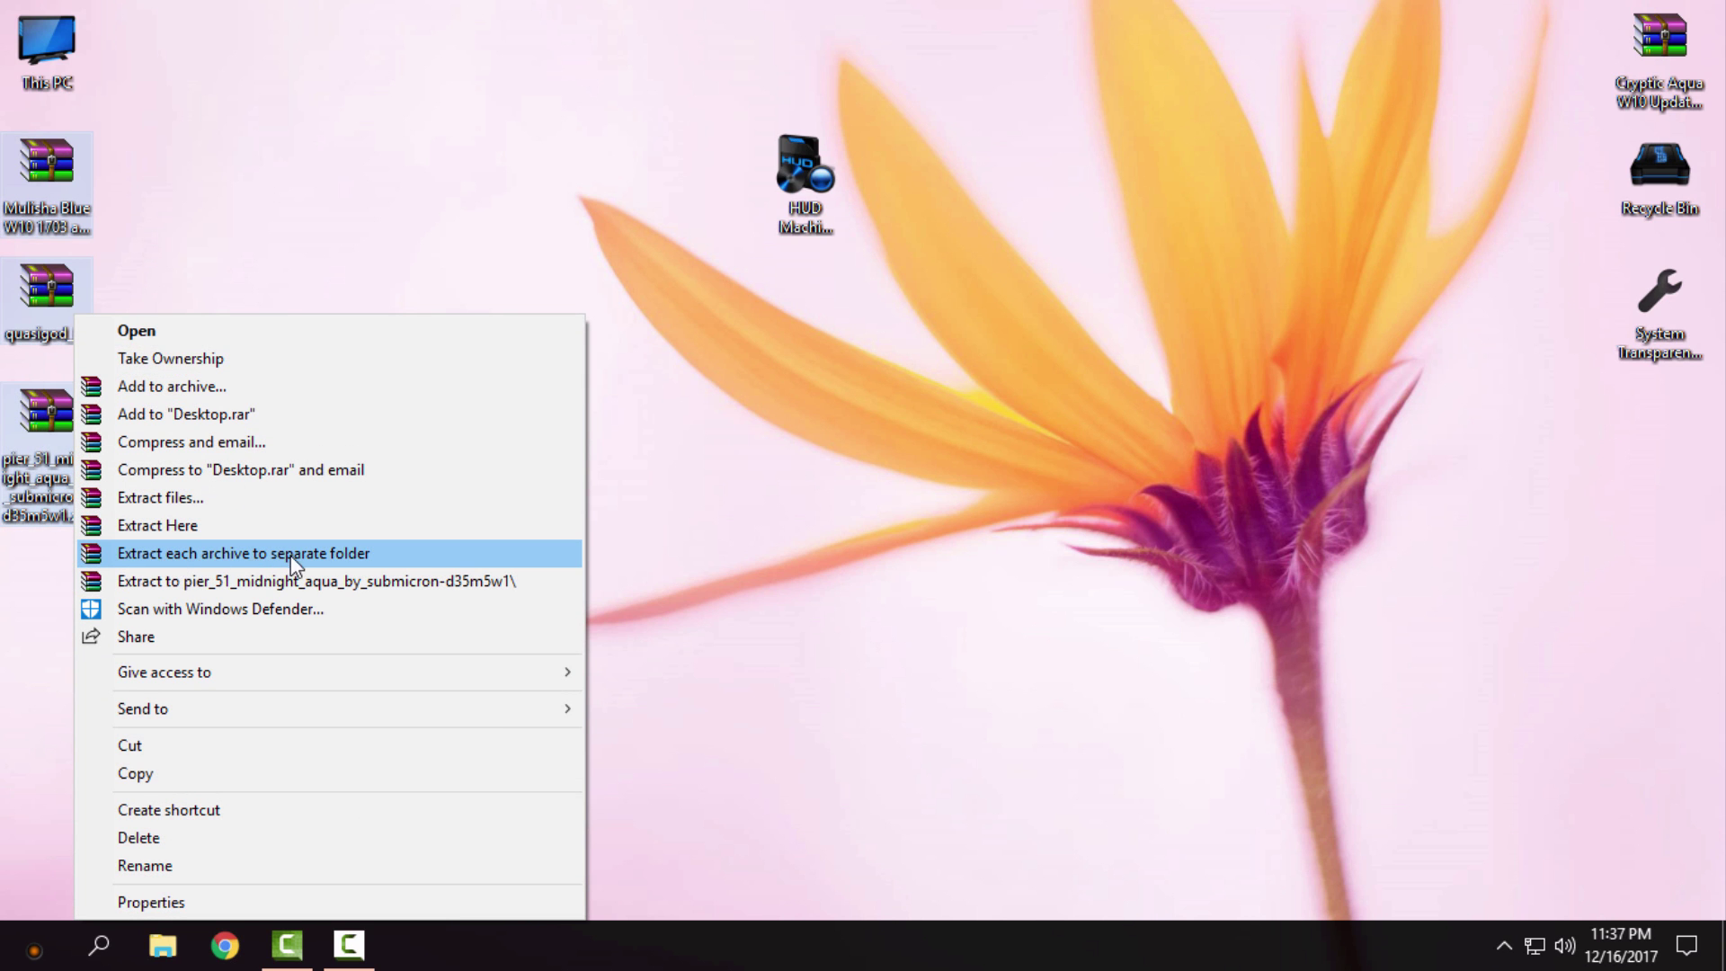
pyautogui.click(248, 566)
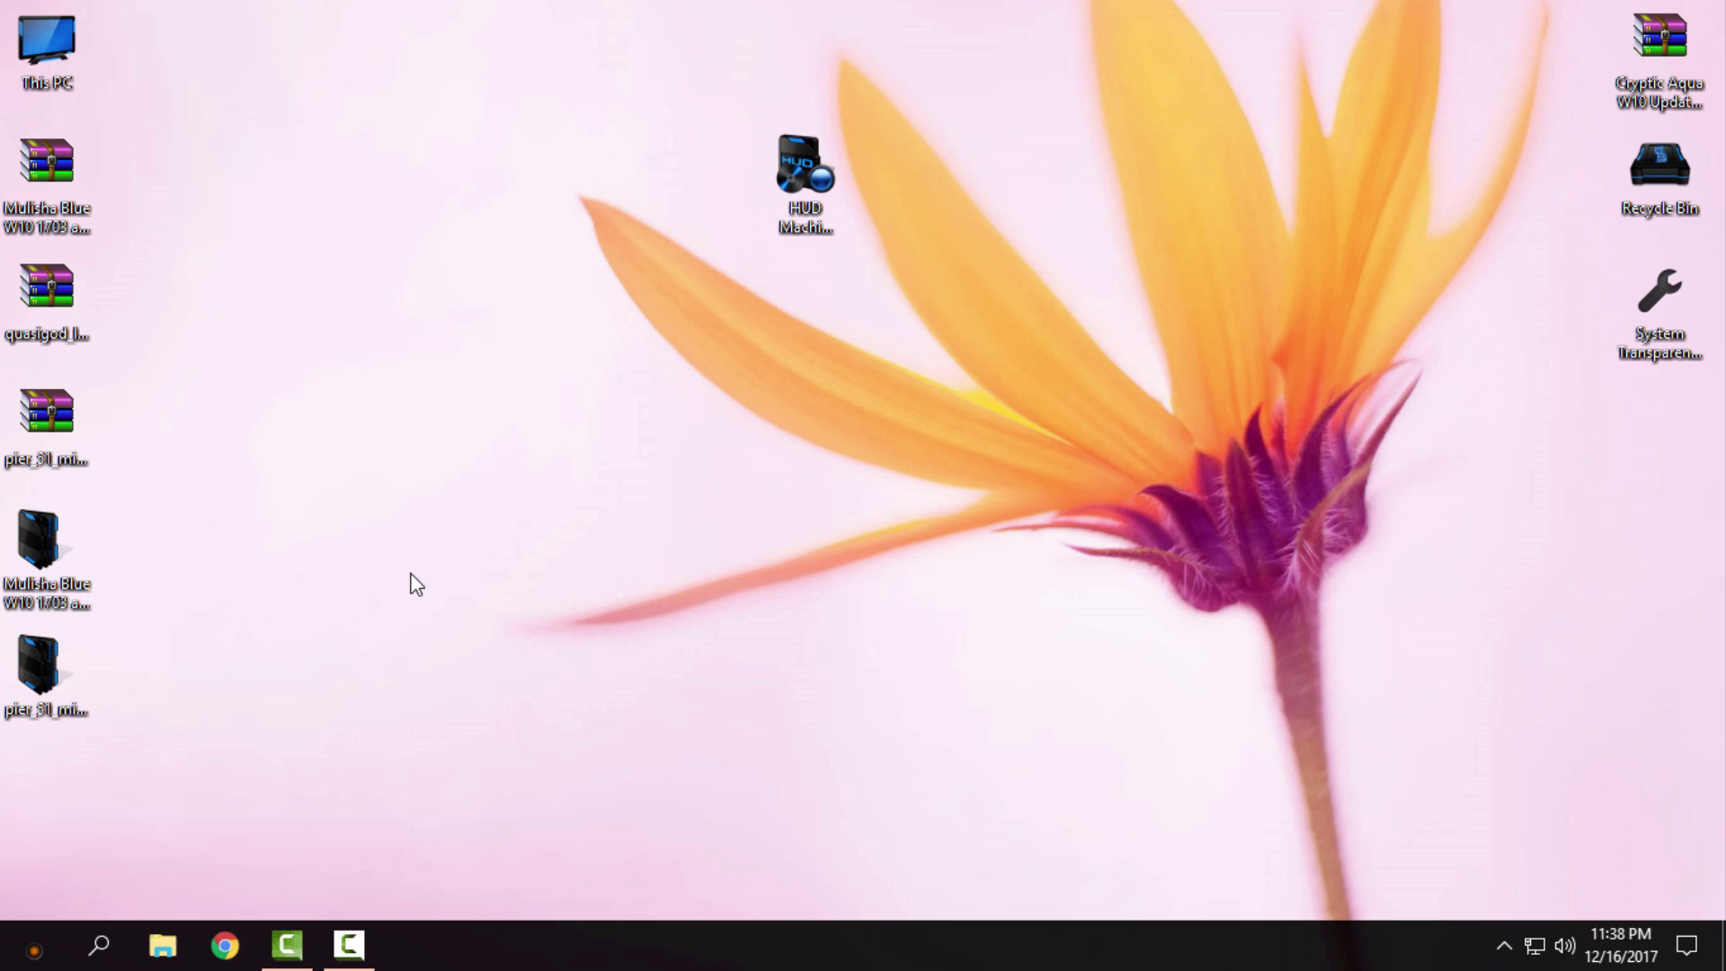
# Step: Open the extracted Mulisha Blue folder in a maximized Explorer window
pyautogui.doubleClick(46, 553)
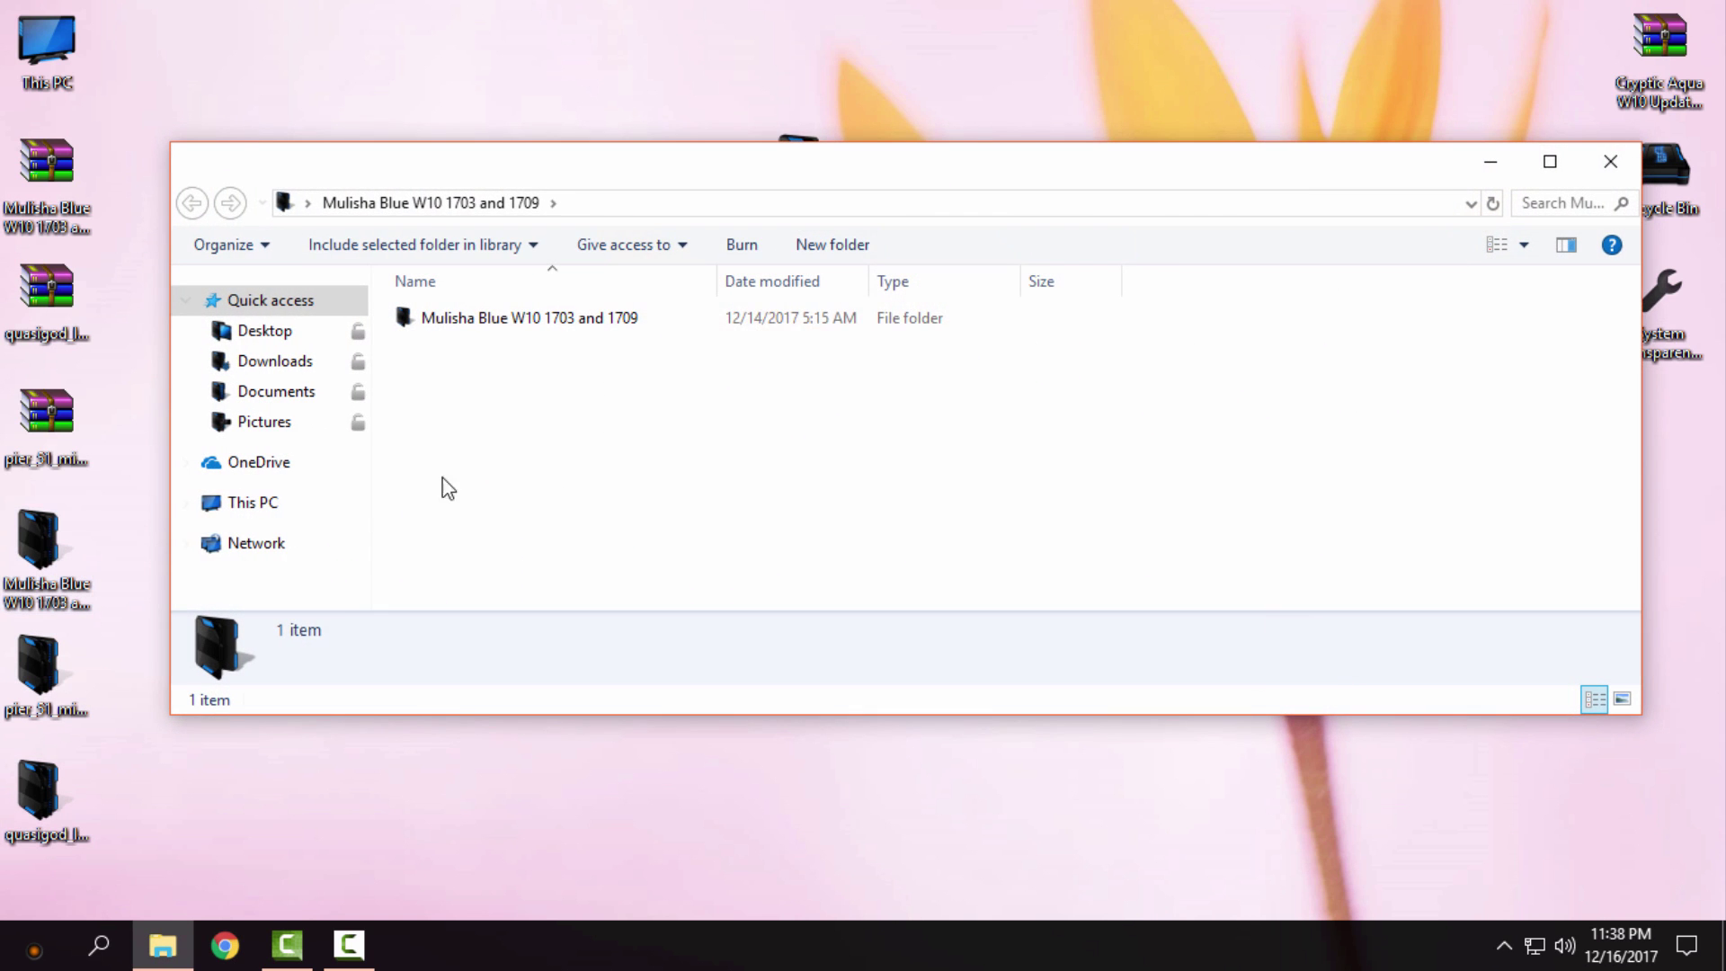
pyautogui.doubleClick(499, 321)
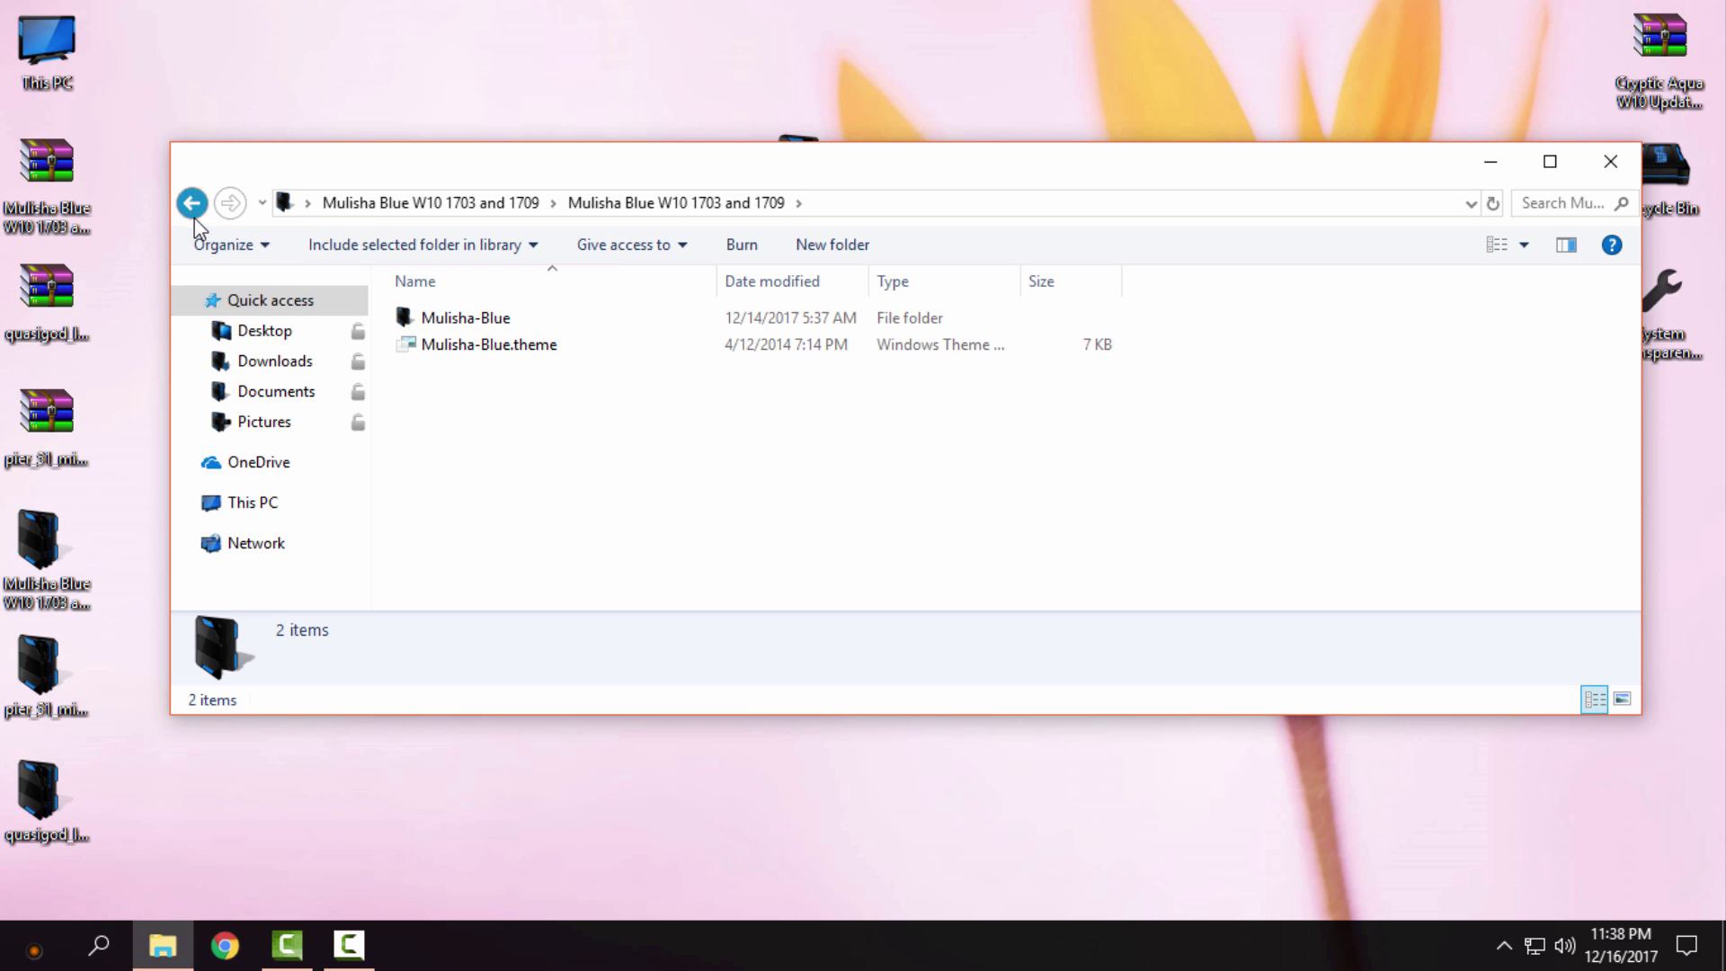
pyautogui.click(193, 202)
pyautogui.click(1550, 162)
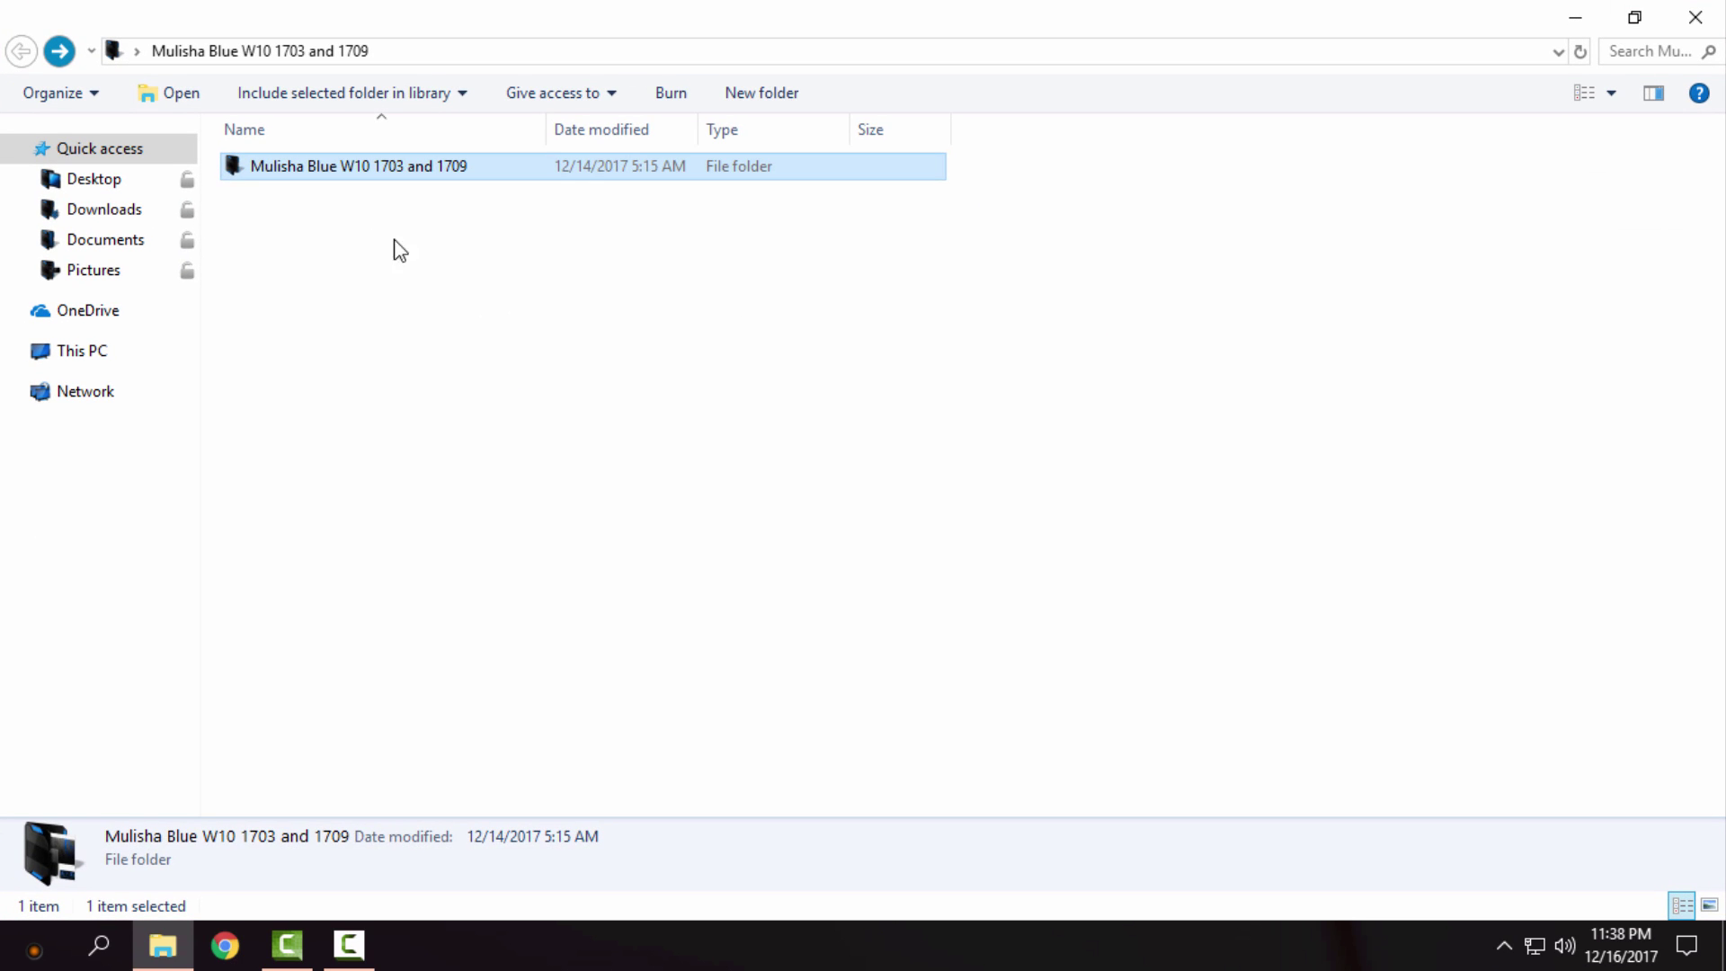
pyautogui.click(340, 190)
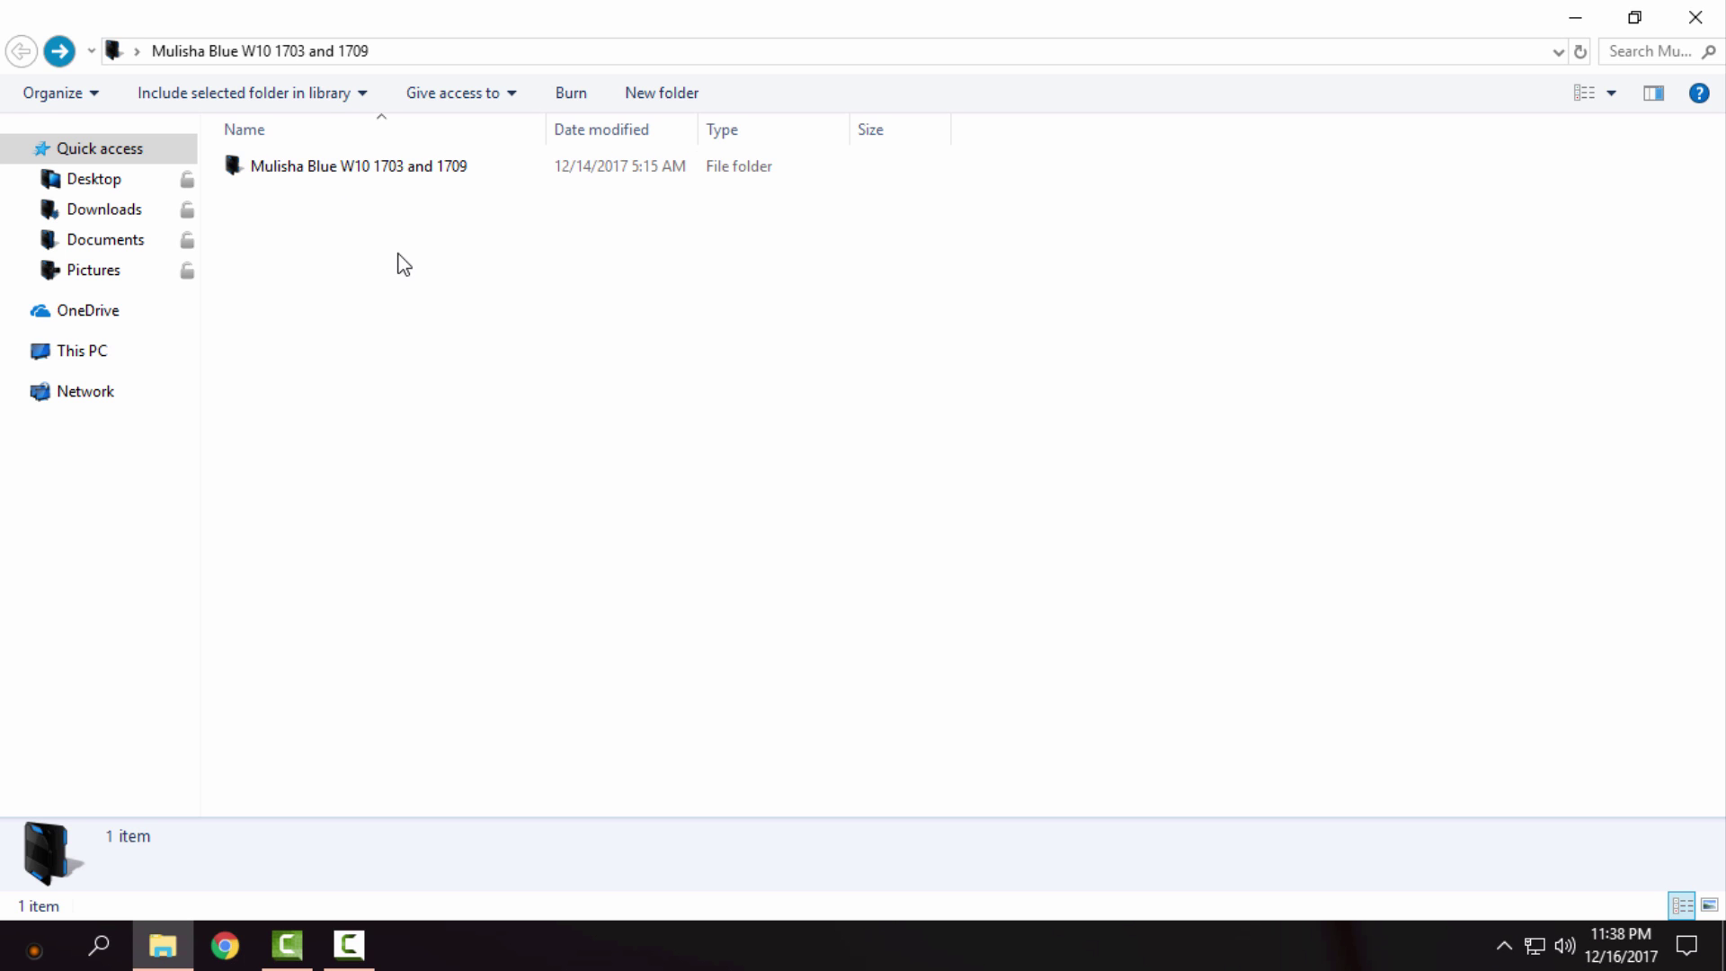
pyautogui.click(390, 198)
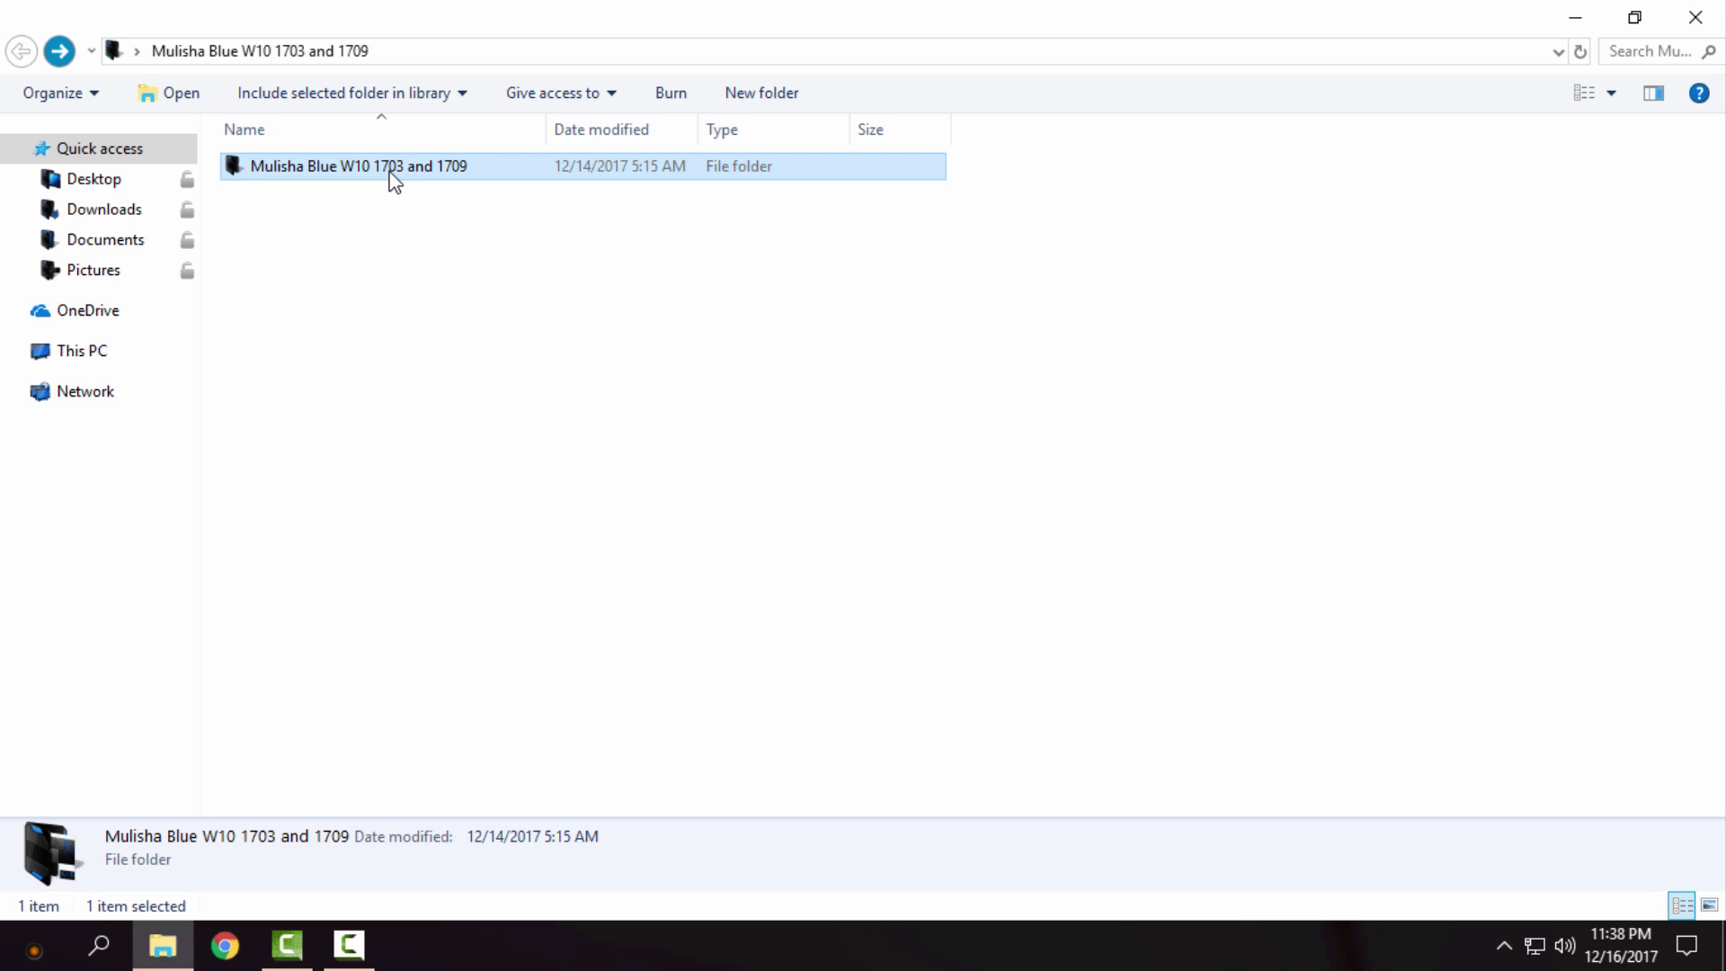
# Step: Copy the Mulisha-Blue folder and .theme file from Mulisha Blue W10 1703 and 1709
pyautogui.doubleClick(277, 166)
pyautogui.moveTo(290, 264); pyautogui.dragTo(513, 169)
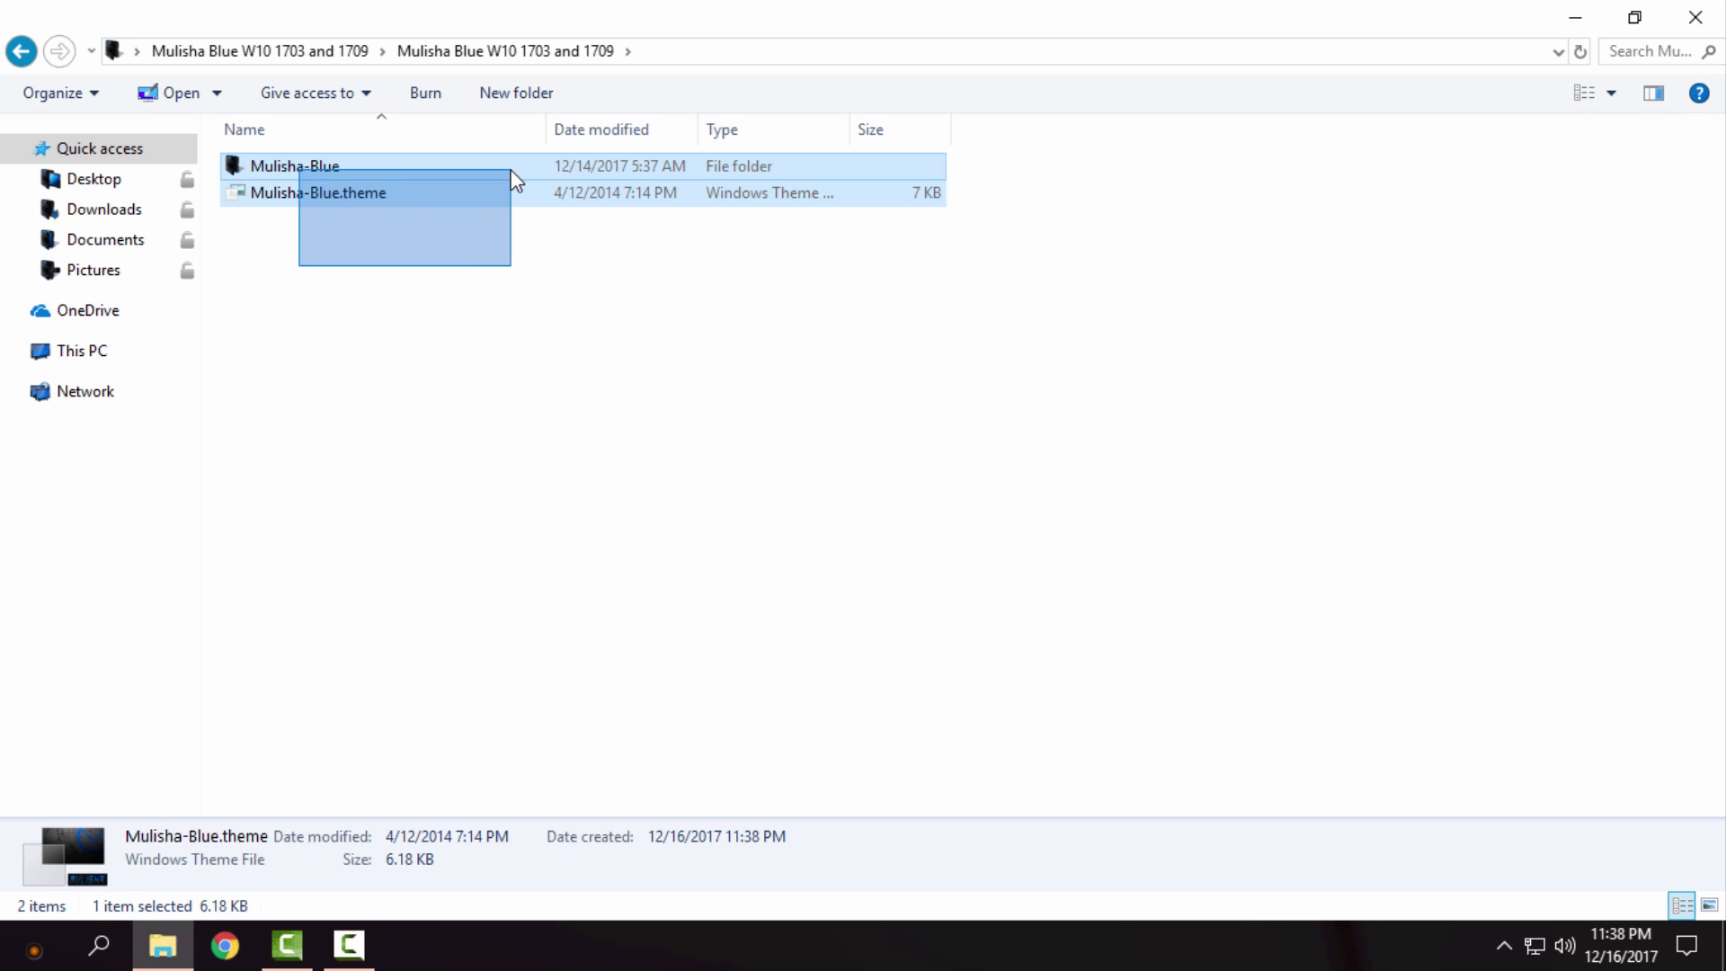
pyautogui.rightClick(513, 169)
pyautogui.click(572, 548)
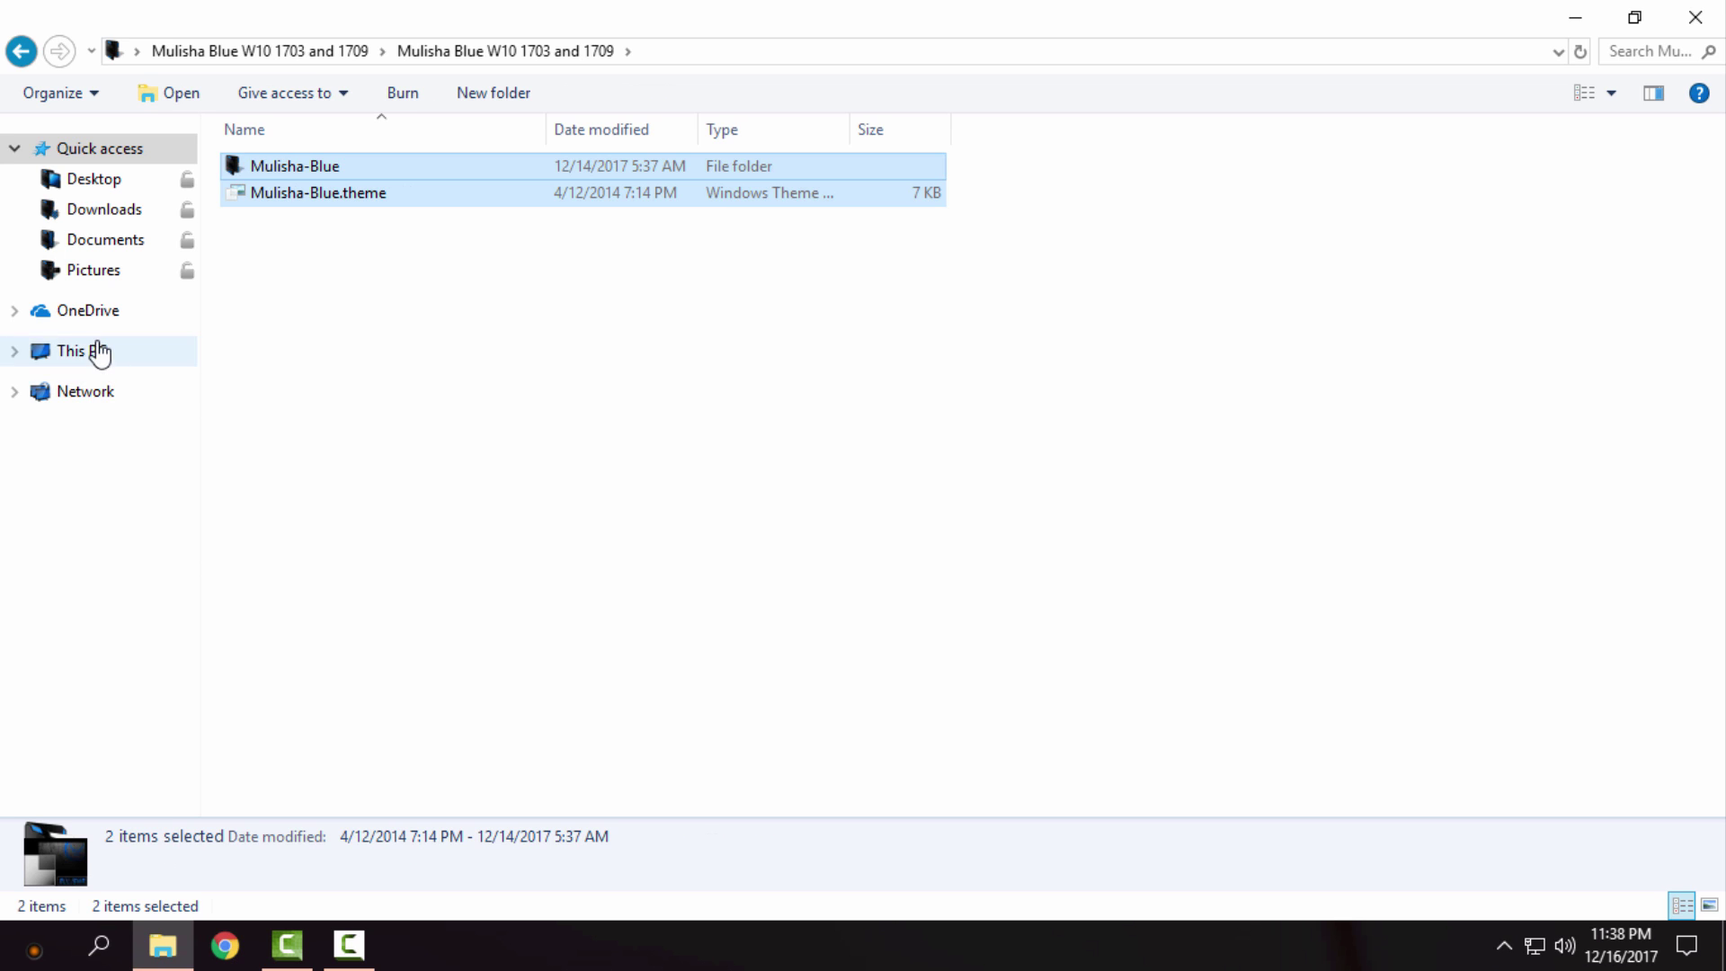
# Step: Navigate to C:\Windows\Resources\Themes and bring up its paste menu
pyautogui.click(82, 350)
pyautogui.doubleClick(391, 297)
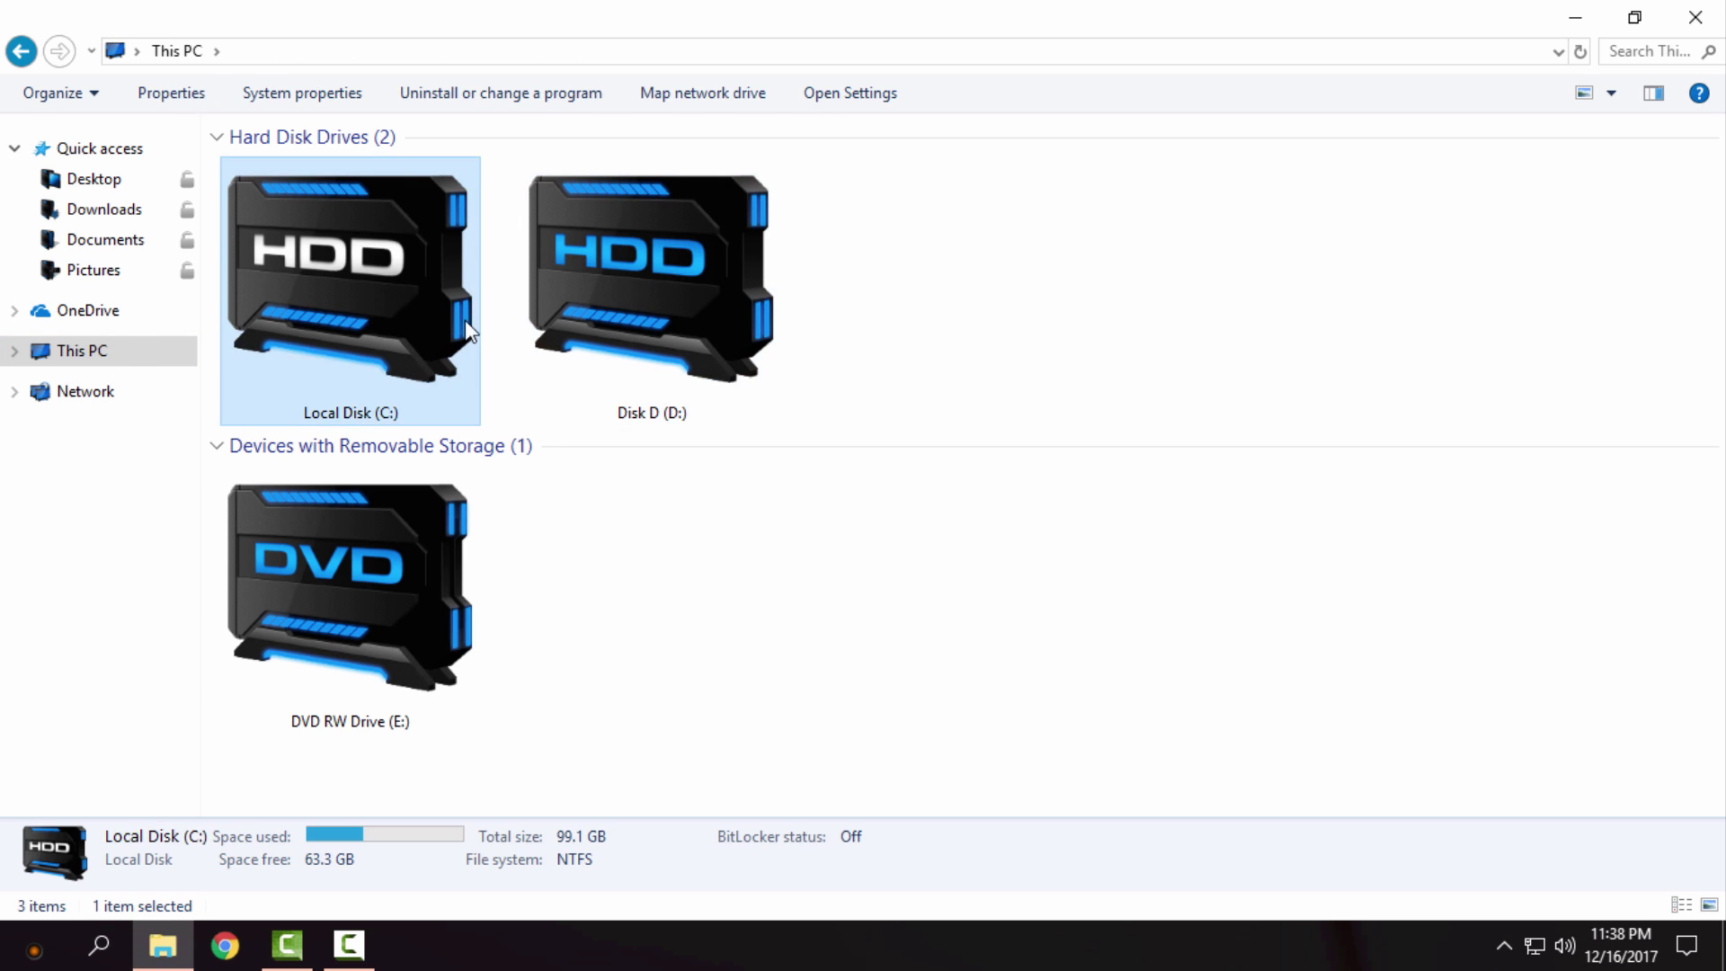
pyautogui.click(1509, 243)
pyautogui.doubleClick(1511, 243)
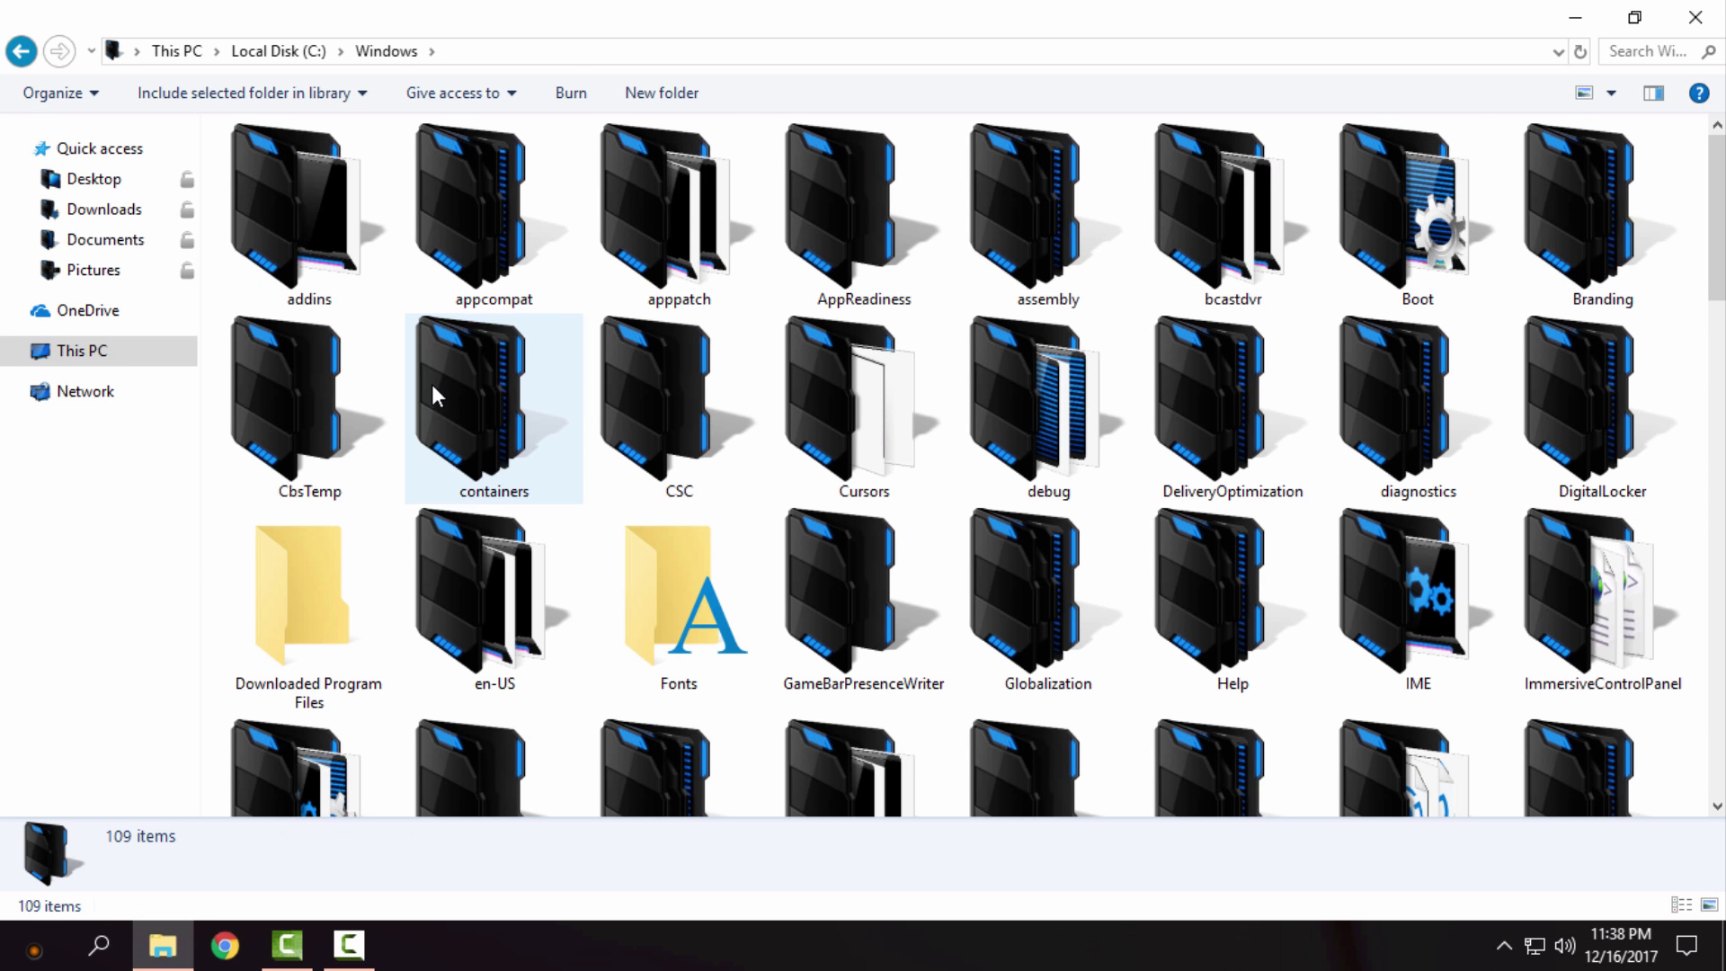
pyautogui.write('rem')
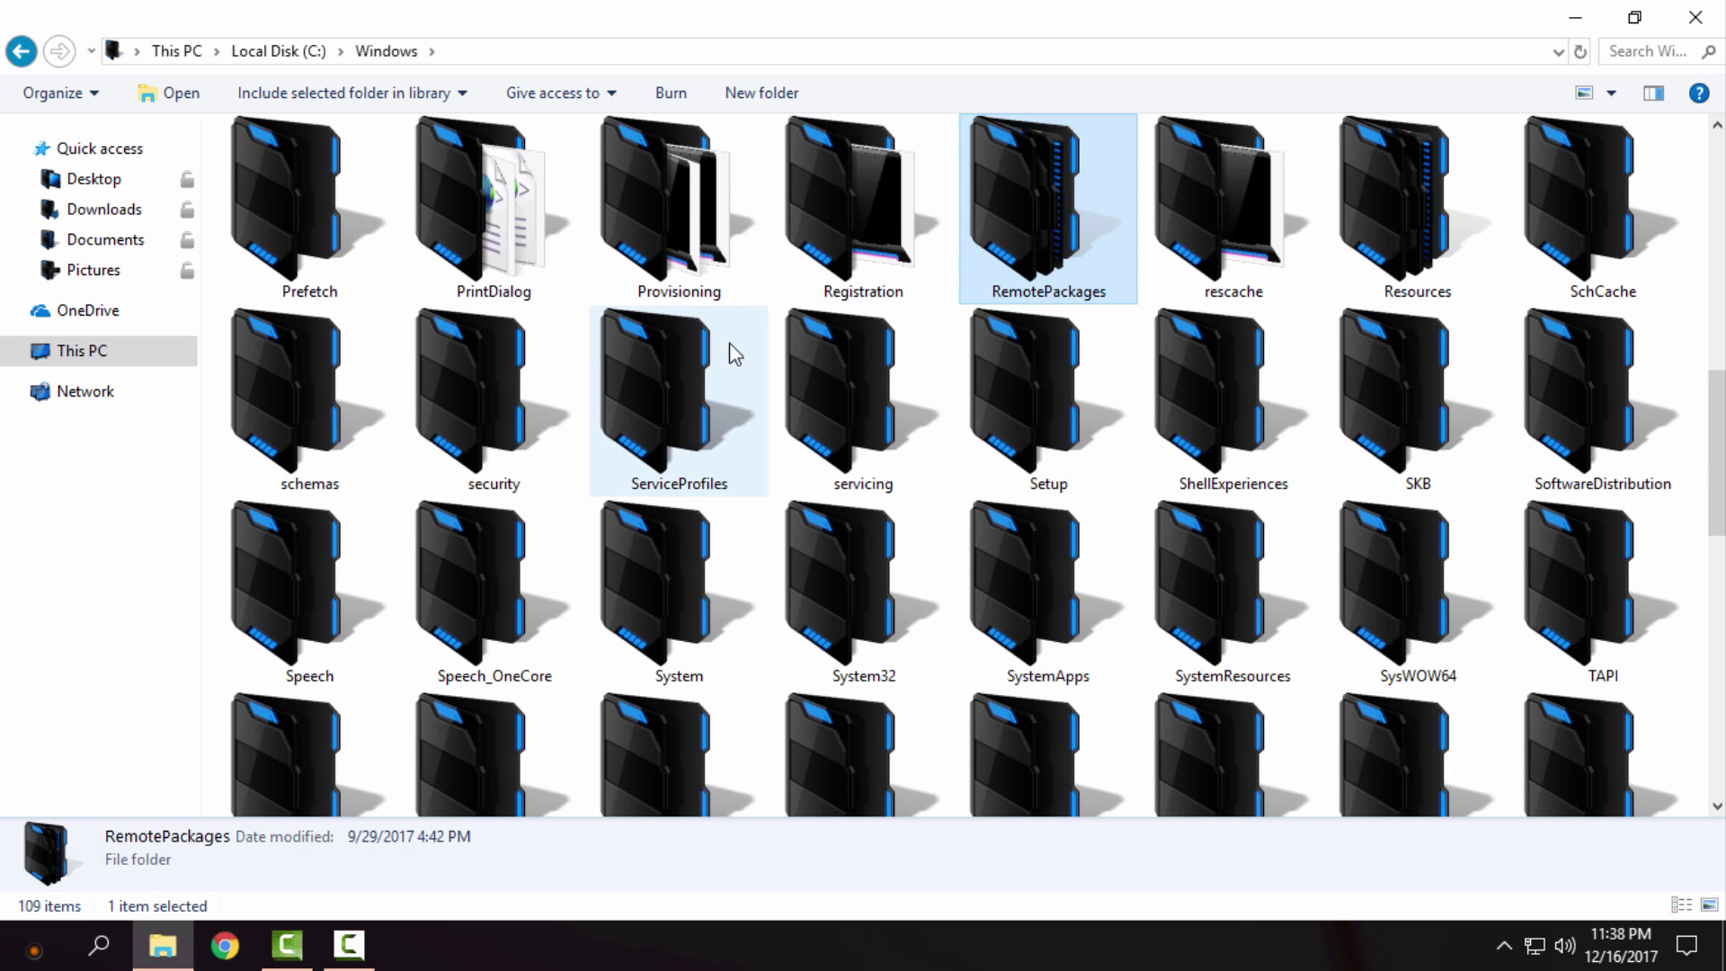
pyautogui.click(1454, 253)
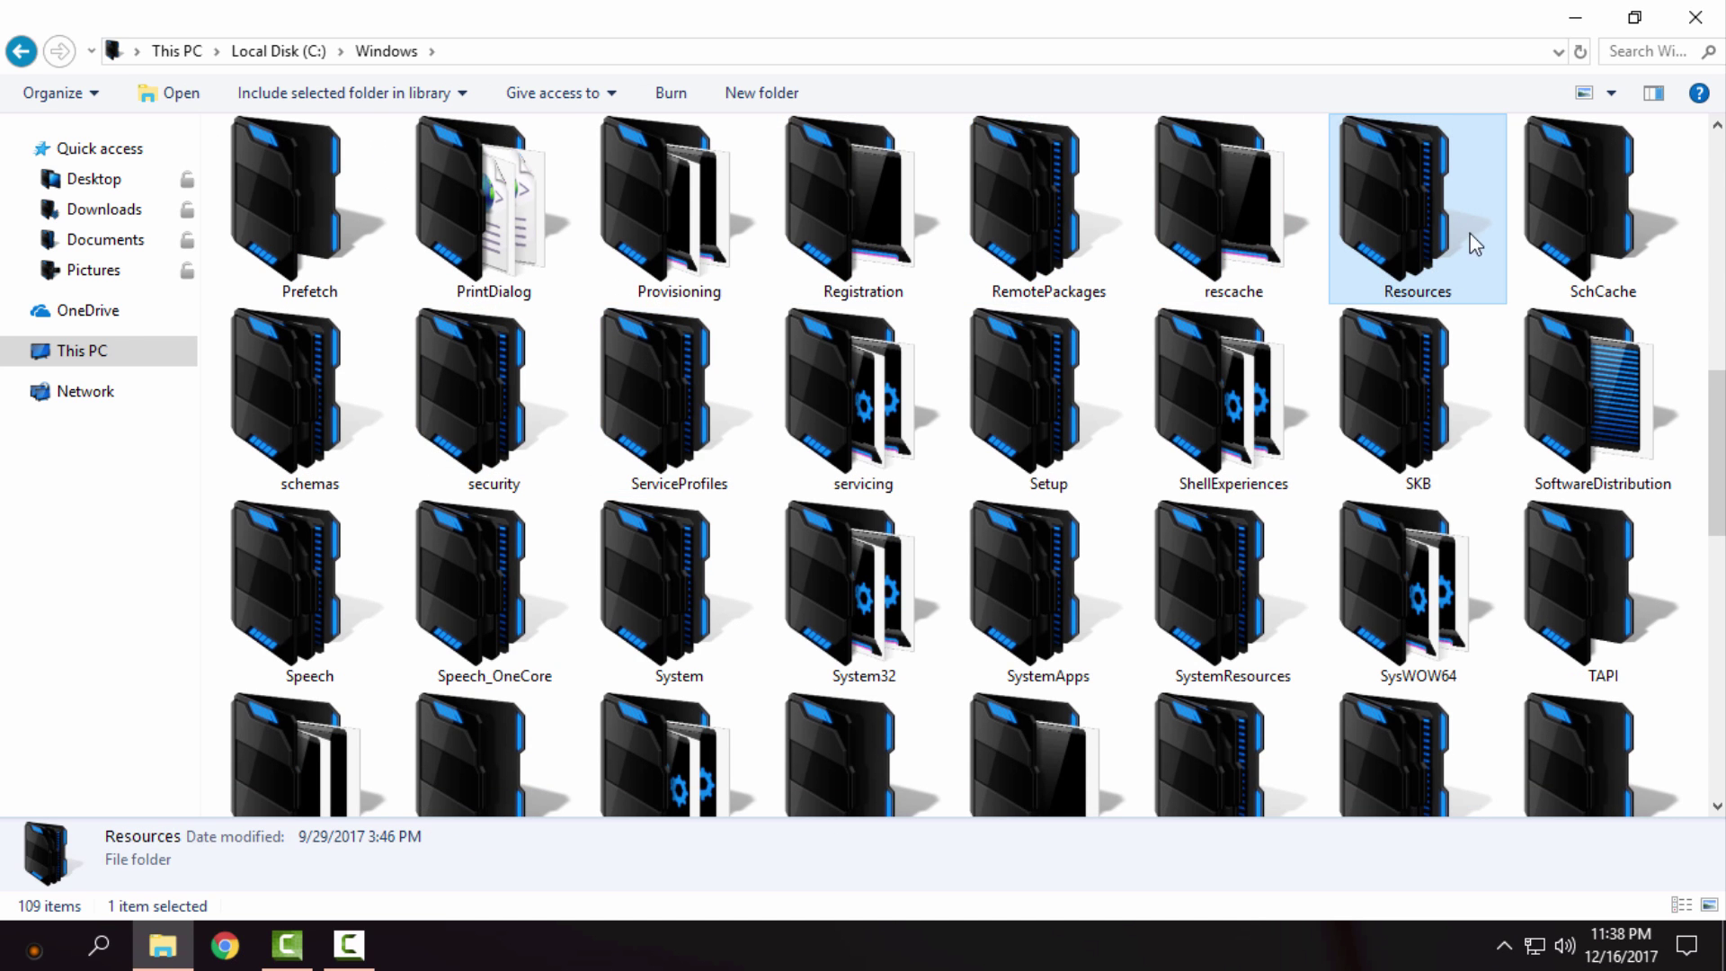
pyautogui.doubleClick(1474, 242)
pyautogui.click(301, 224)
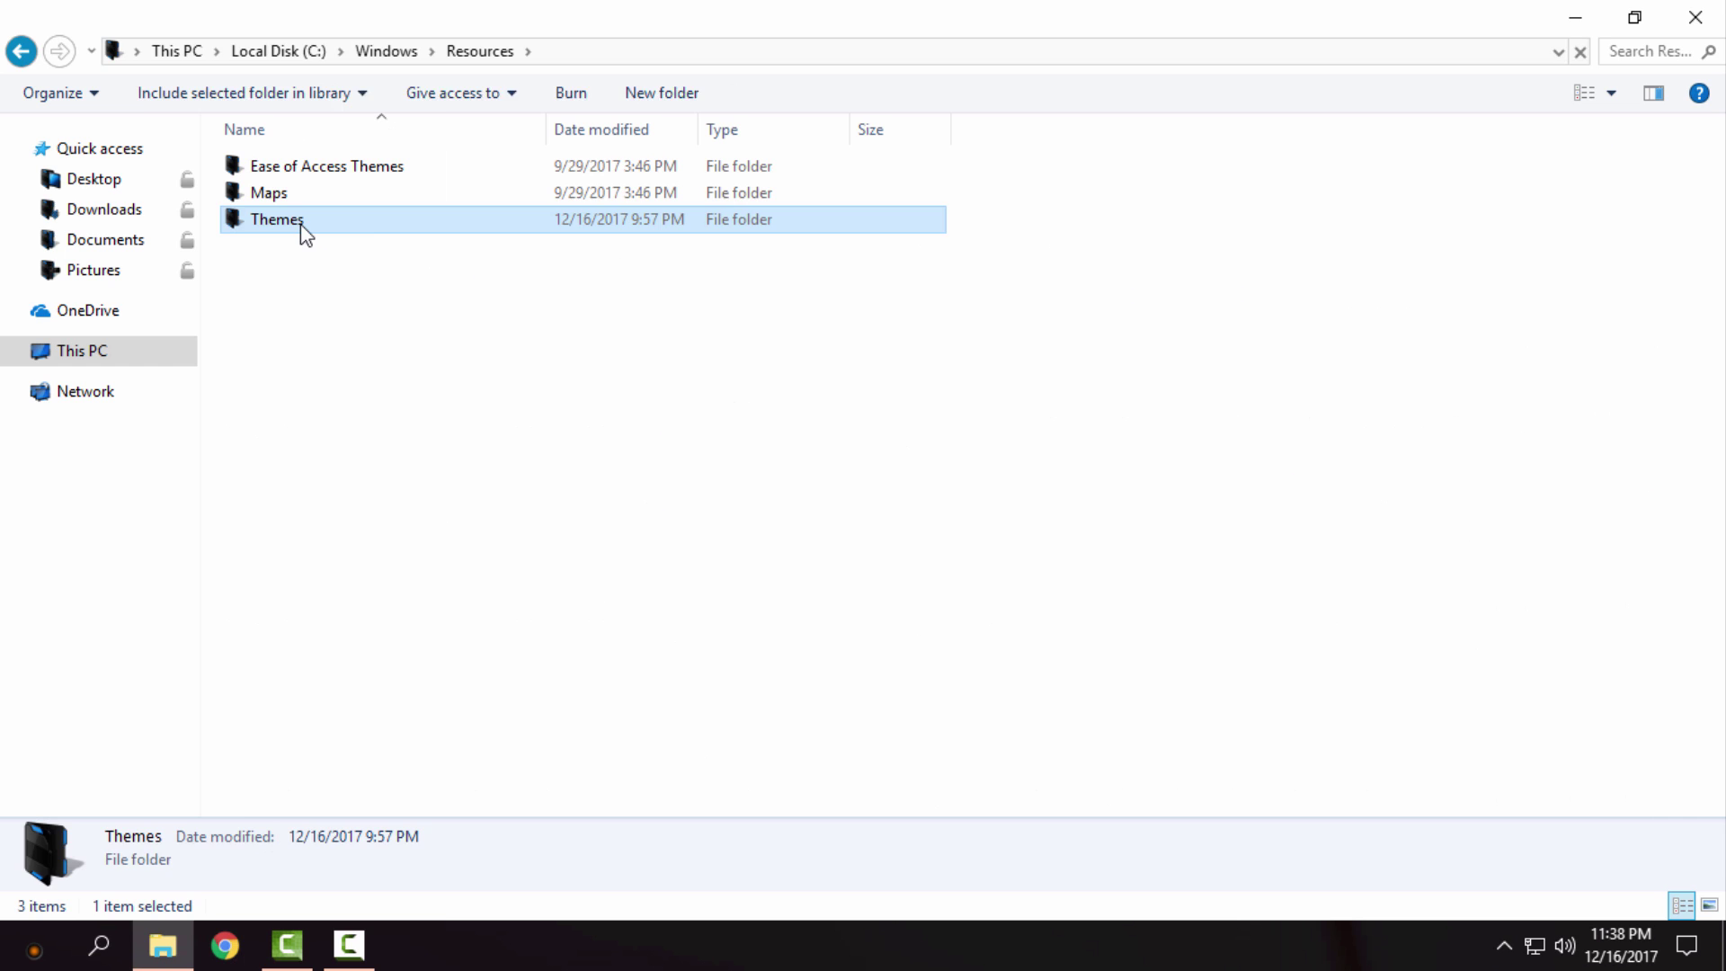
pyautogui.doubleClick(301, 225)
pyautogui.rightClick(1103, 281)
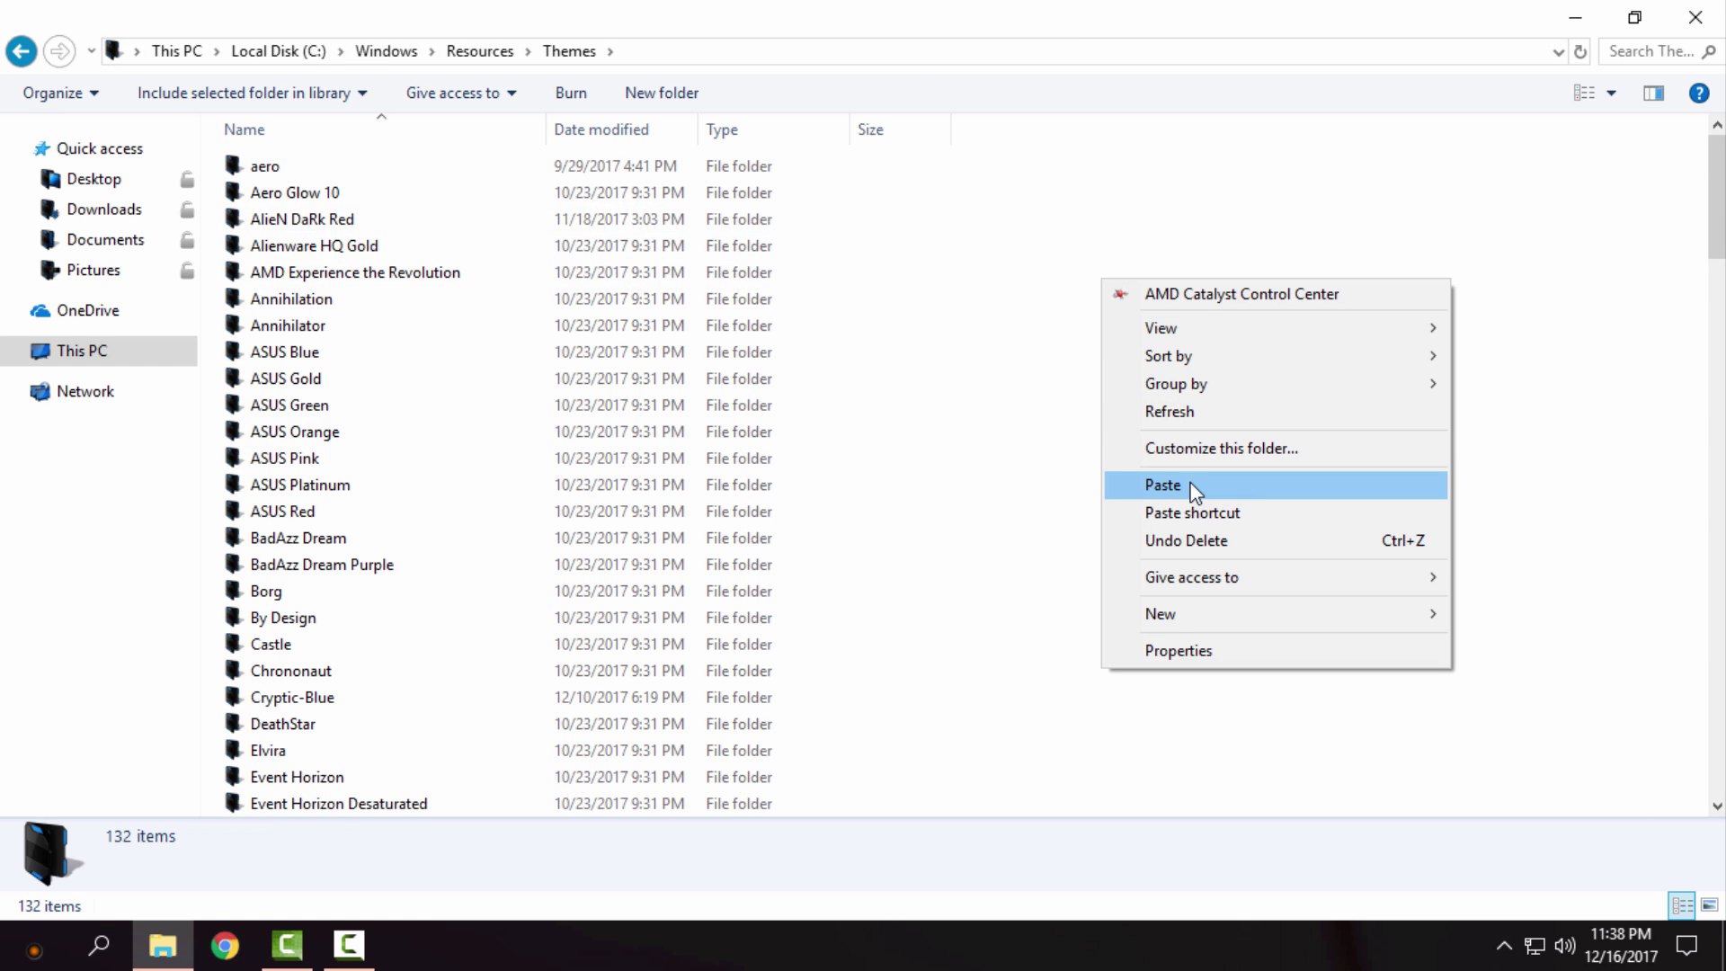
# Step: Close File Explorer and open Personalize from the desktop's right-click menu
pyautogui.click(1694, 17)
pyautogui.rightClick(682, 299)
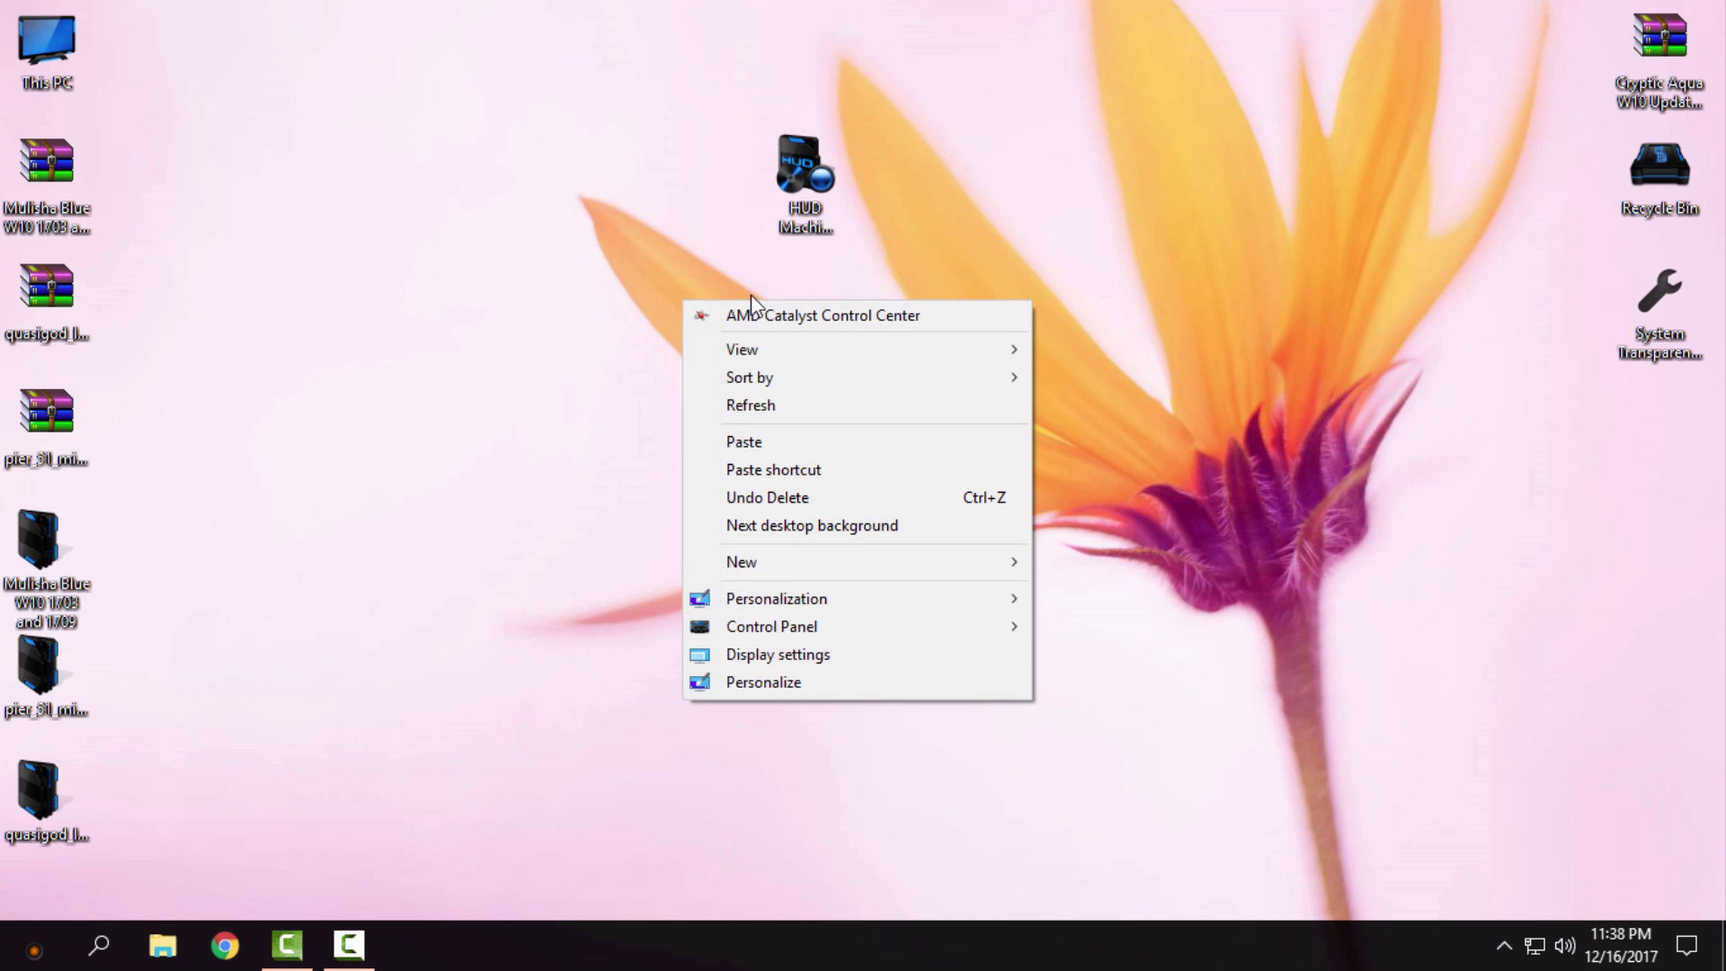
pyautogui.click(764, 684)
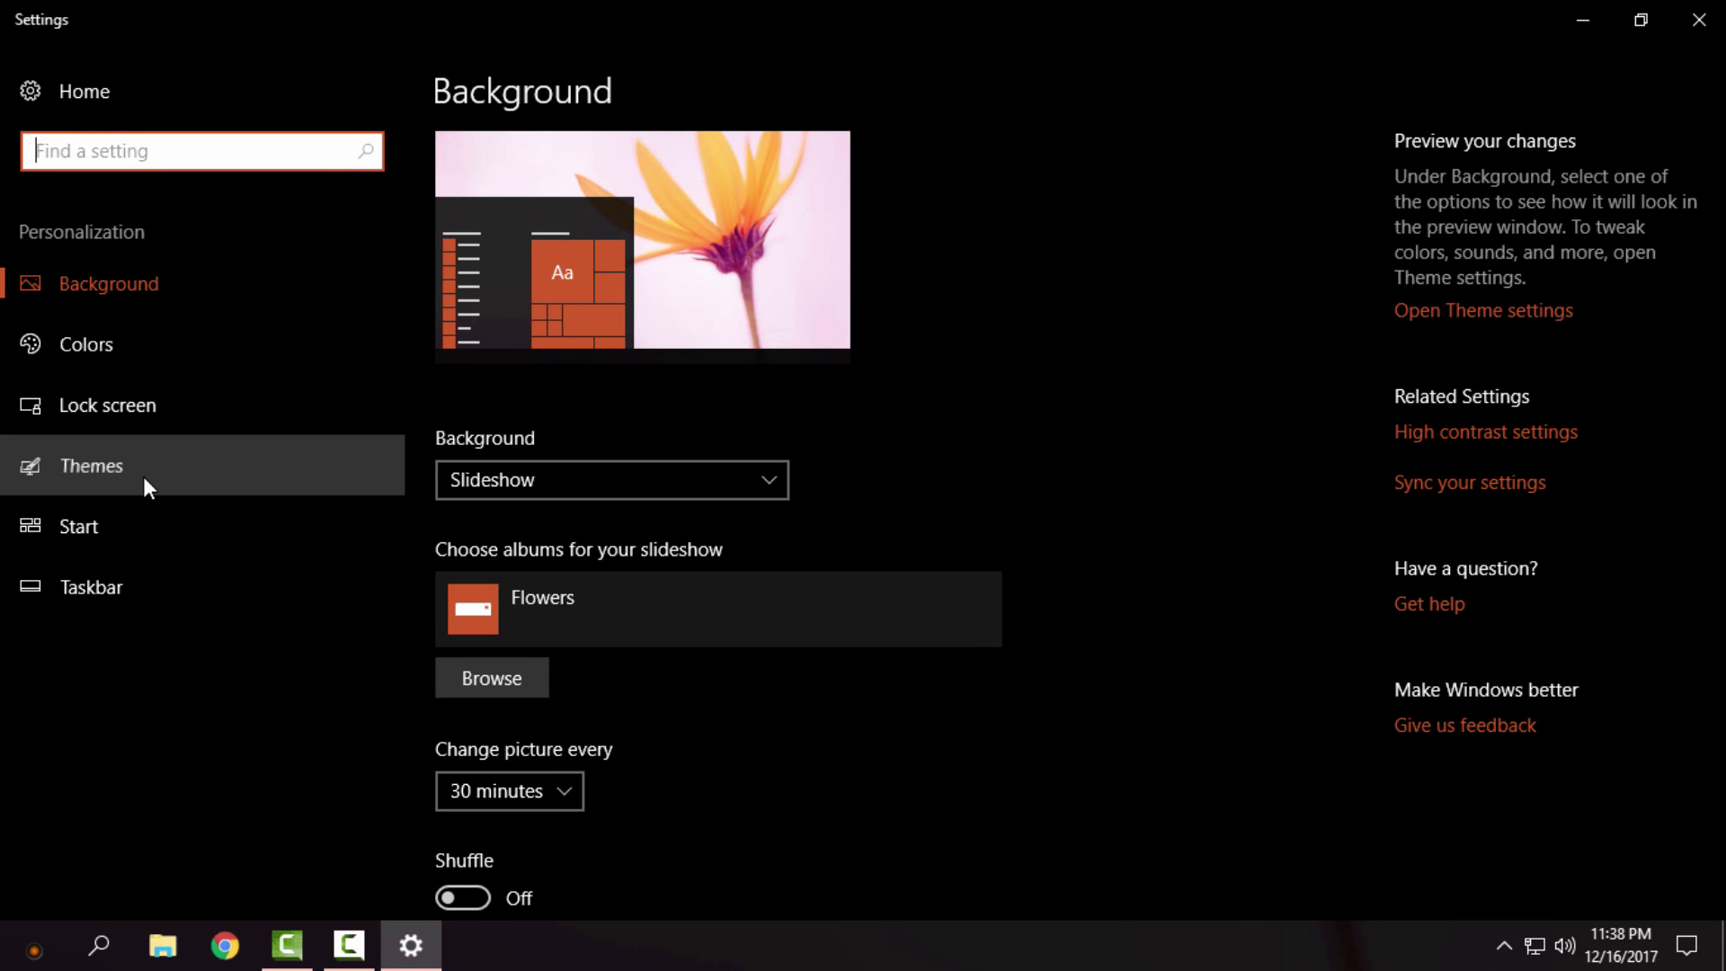
# Step: Switch to the Themes page in Personalization settings
pyautogui.click(158, 473)
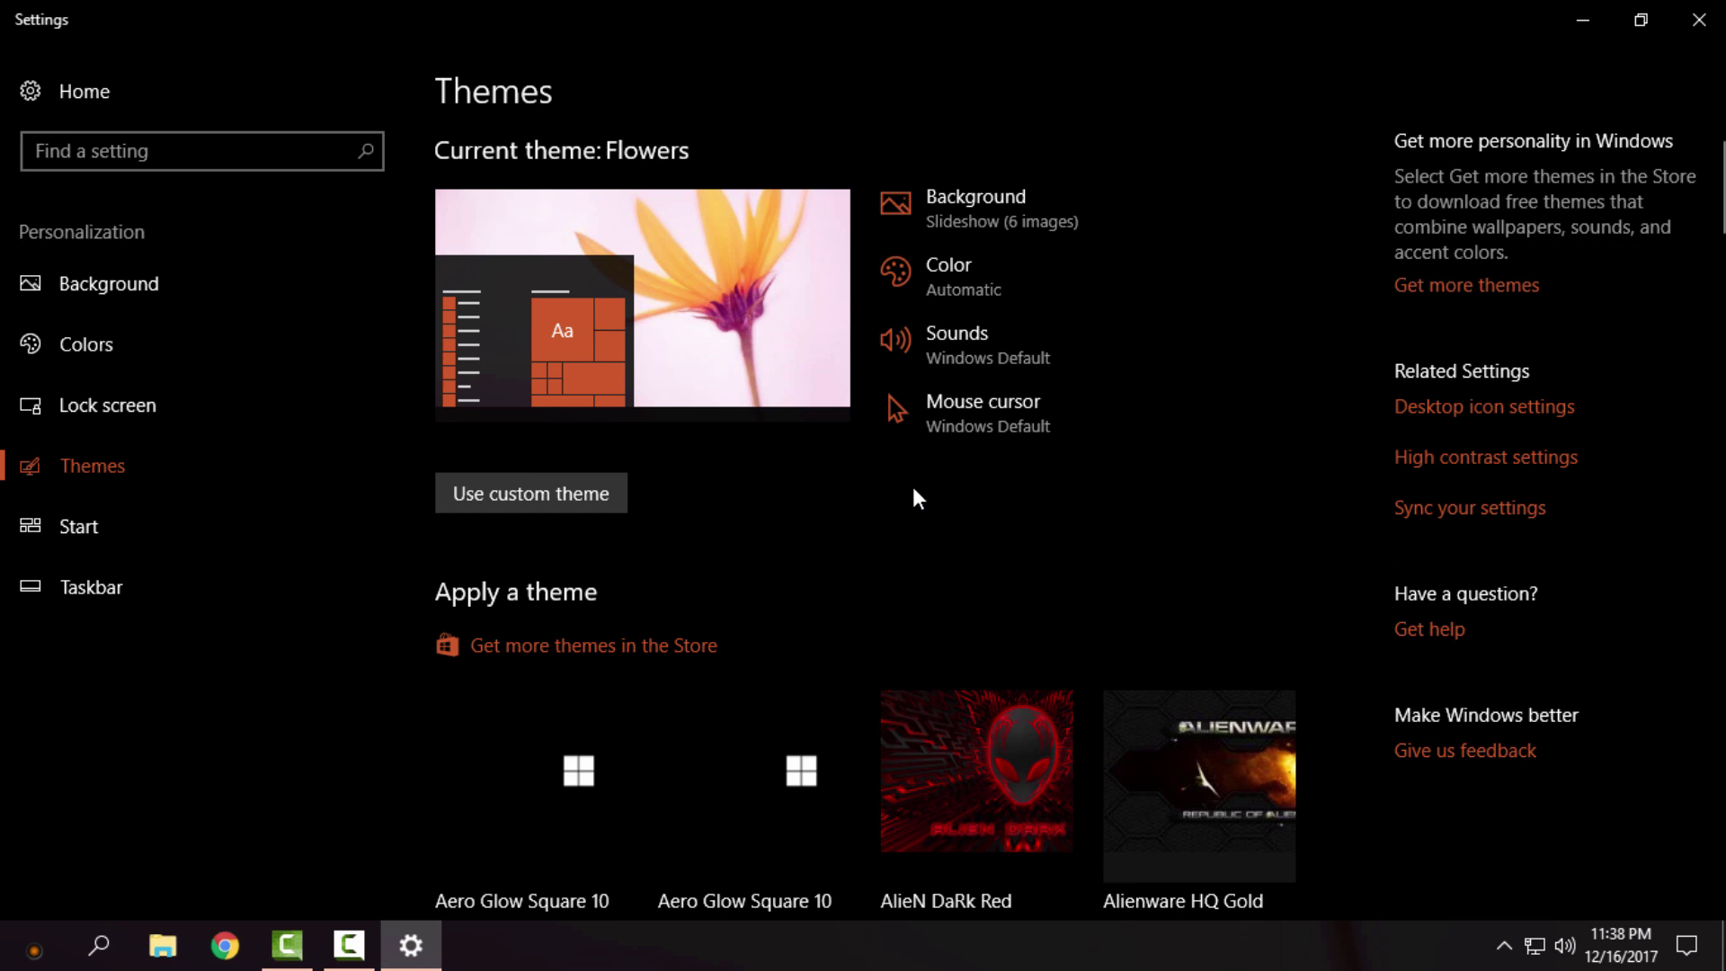
pyautogui.scroll(-2, 919, 495)
pyautogui.scroll(-4, 1024, 427)
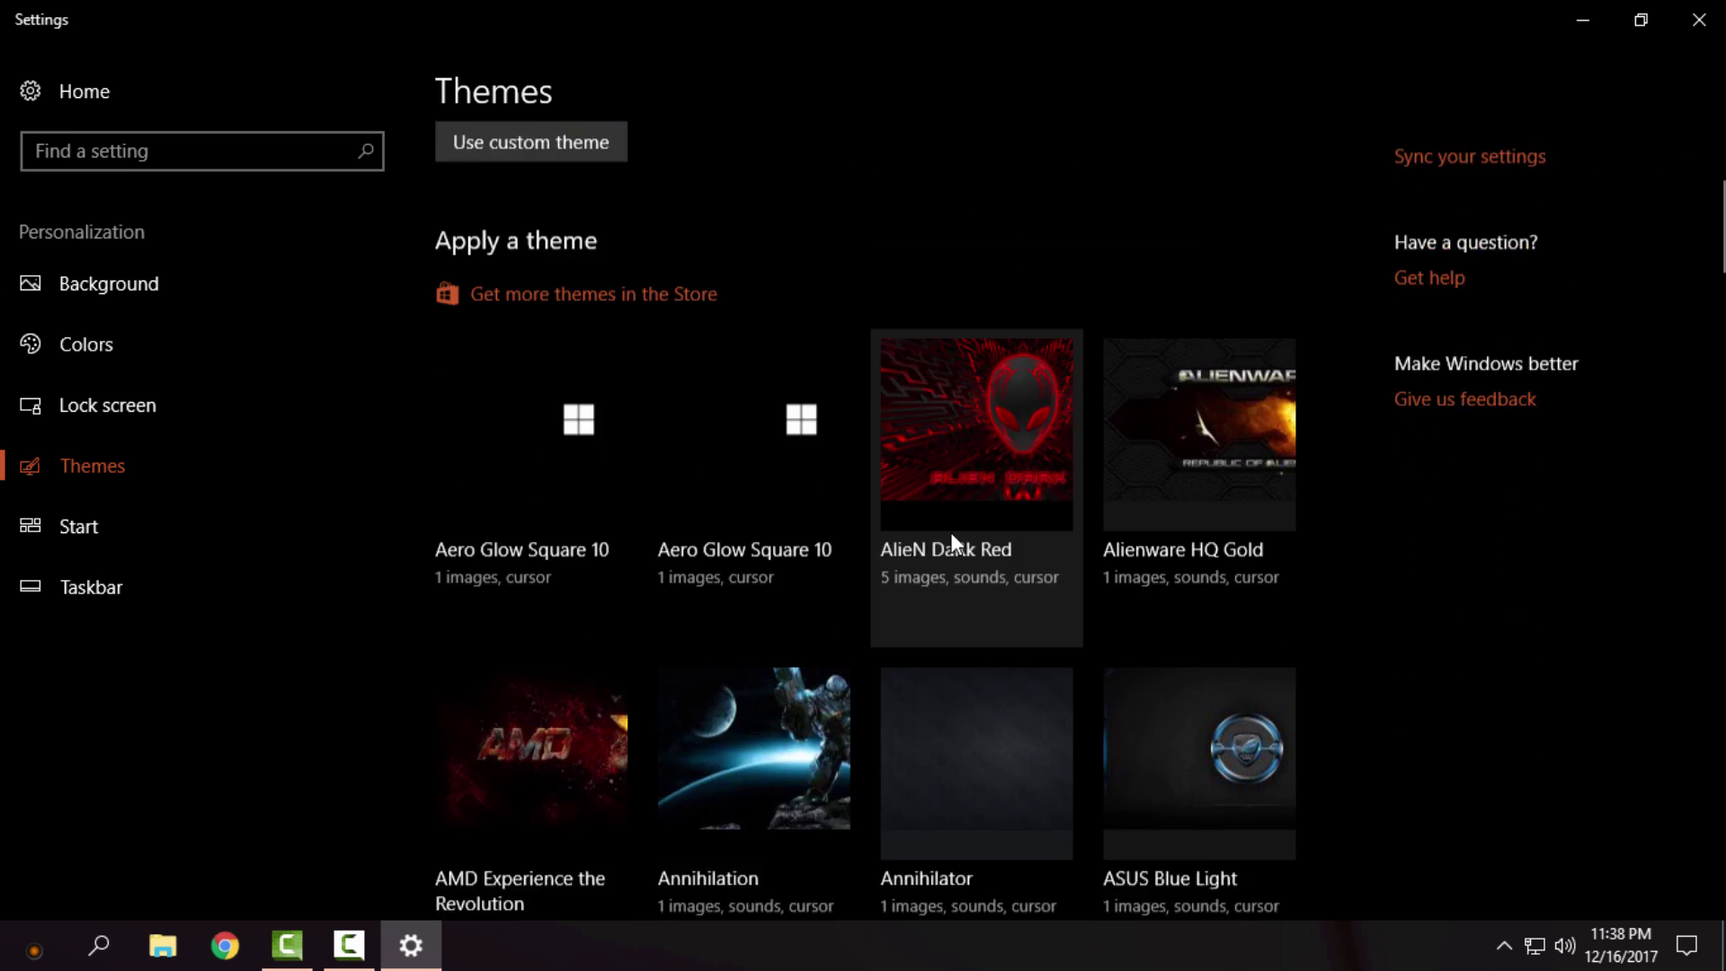
pyautogui.scroll(-4, 951, 532)
pyautogui.scroll(-4, 904, 490)
pyautogui.scroll(-4, 909, 490)
pyautogui.scroll(-3, 918, 492)
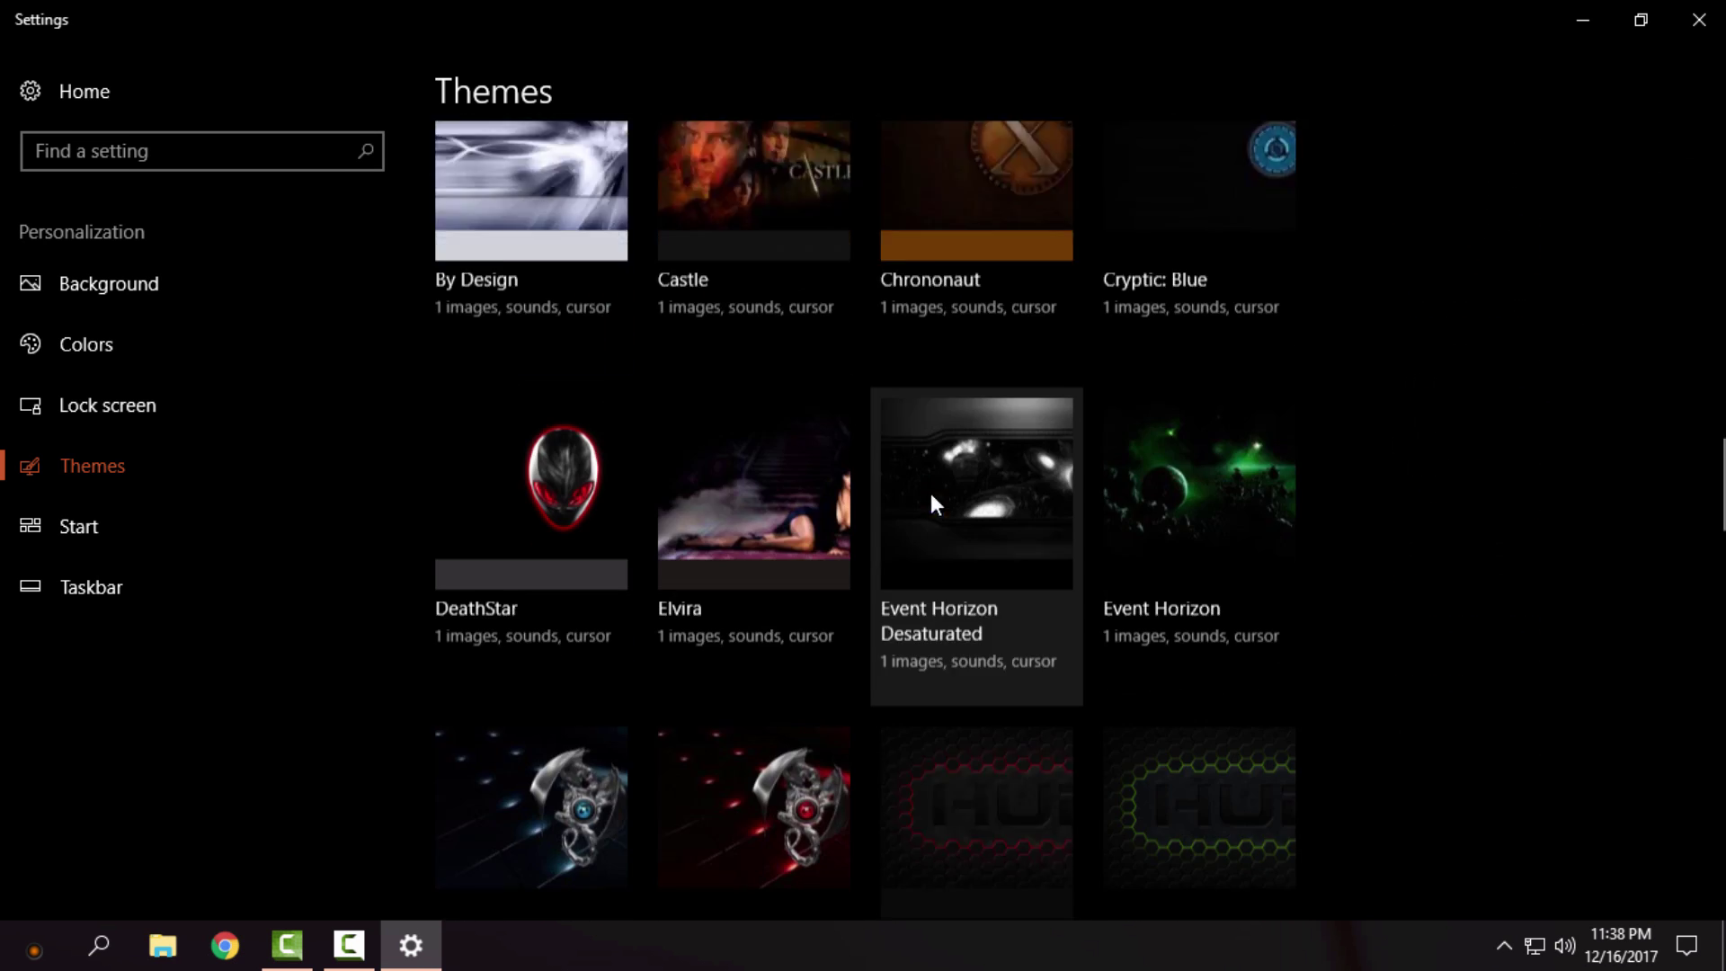
pyautogui.scroll(-1, 944, 472)
pyautogui.scroll(-1, 967, 449)
pyautogui.scroll(-4, 966, 450)
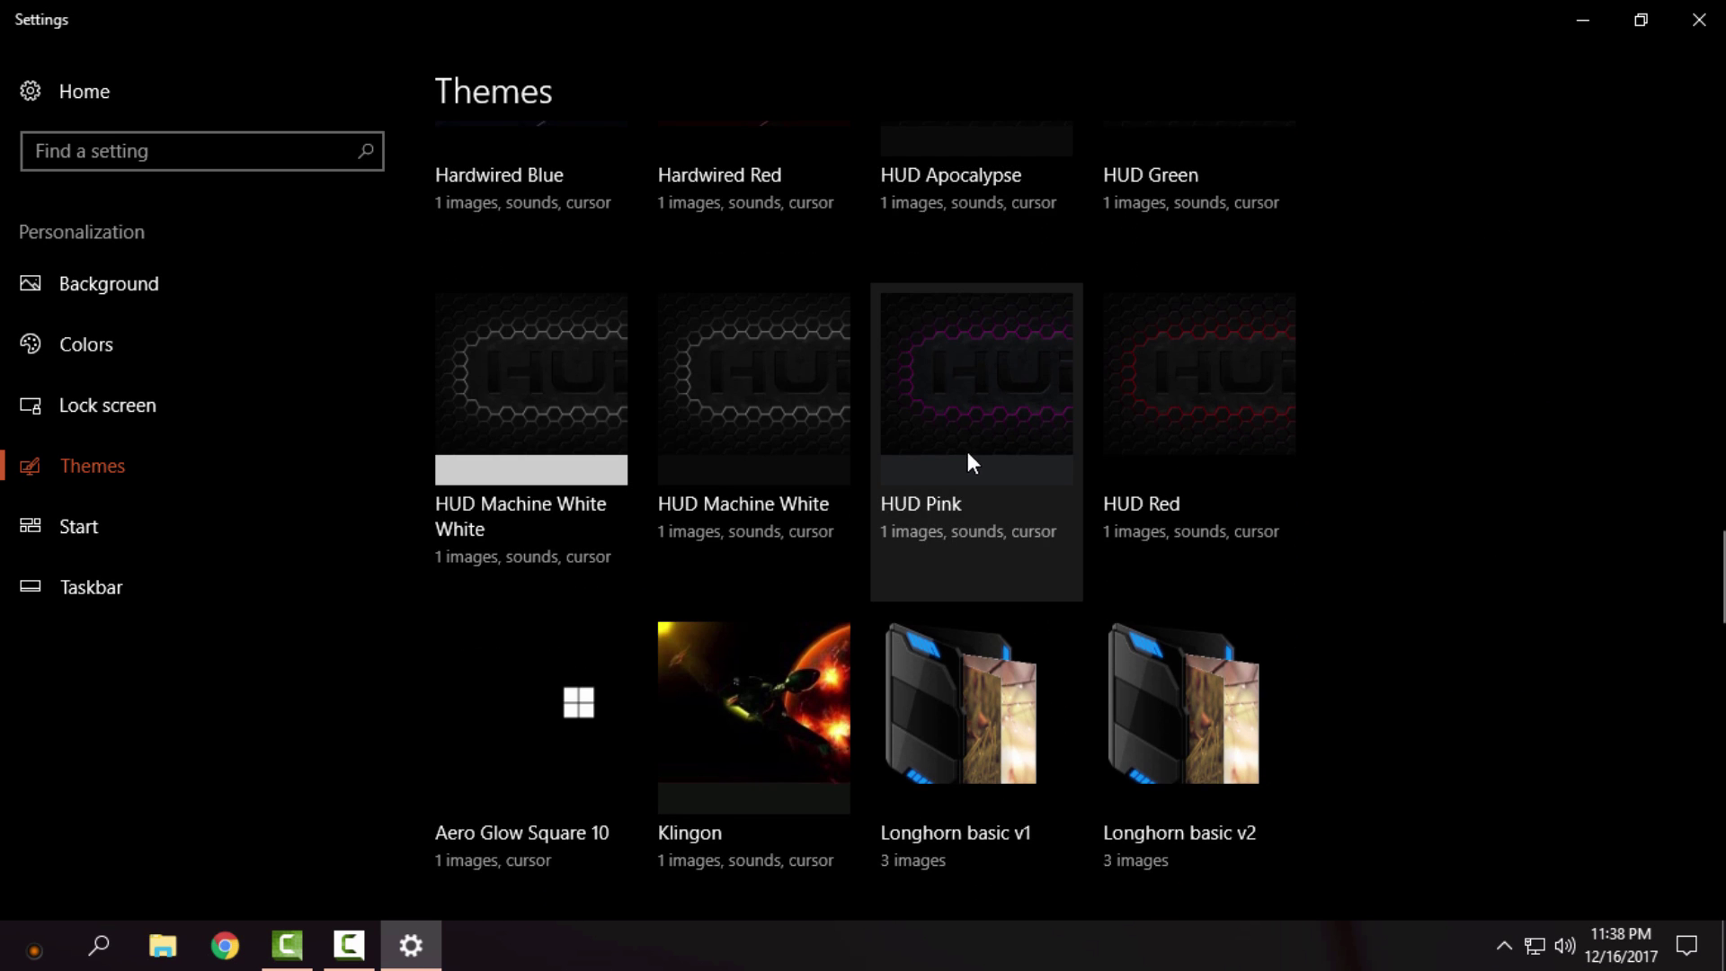
pyautogui.scroll(-3, 966, 451)
pyautogui.scroll(-2, 971, 447)
pyautogui.scroll(-1, 973, 447)
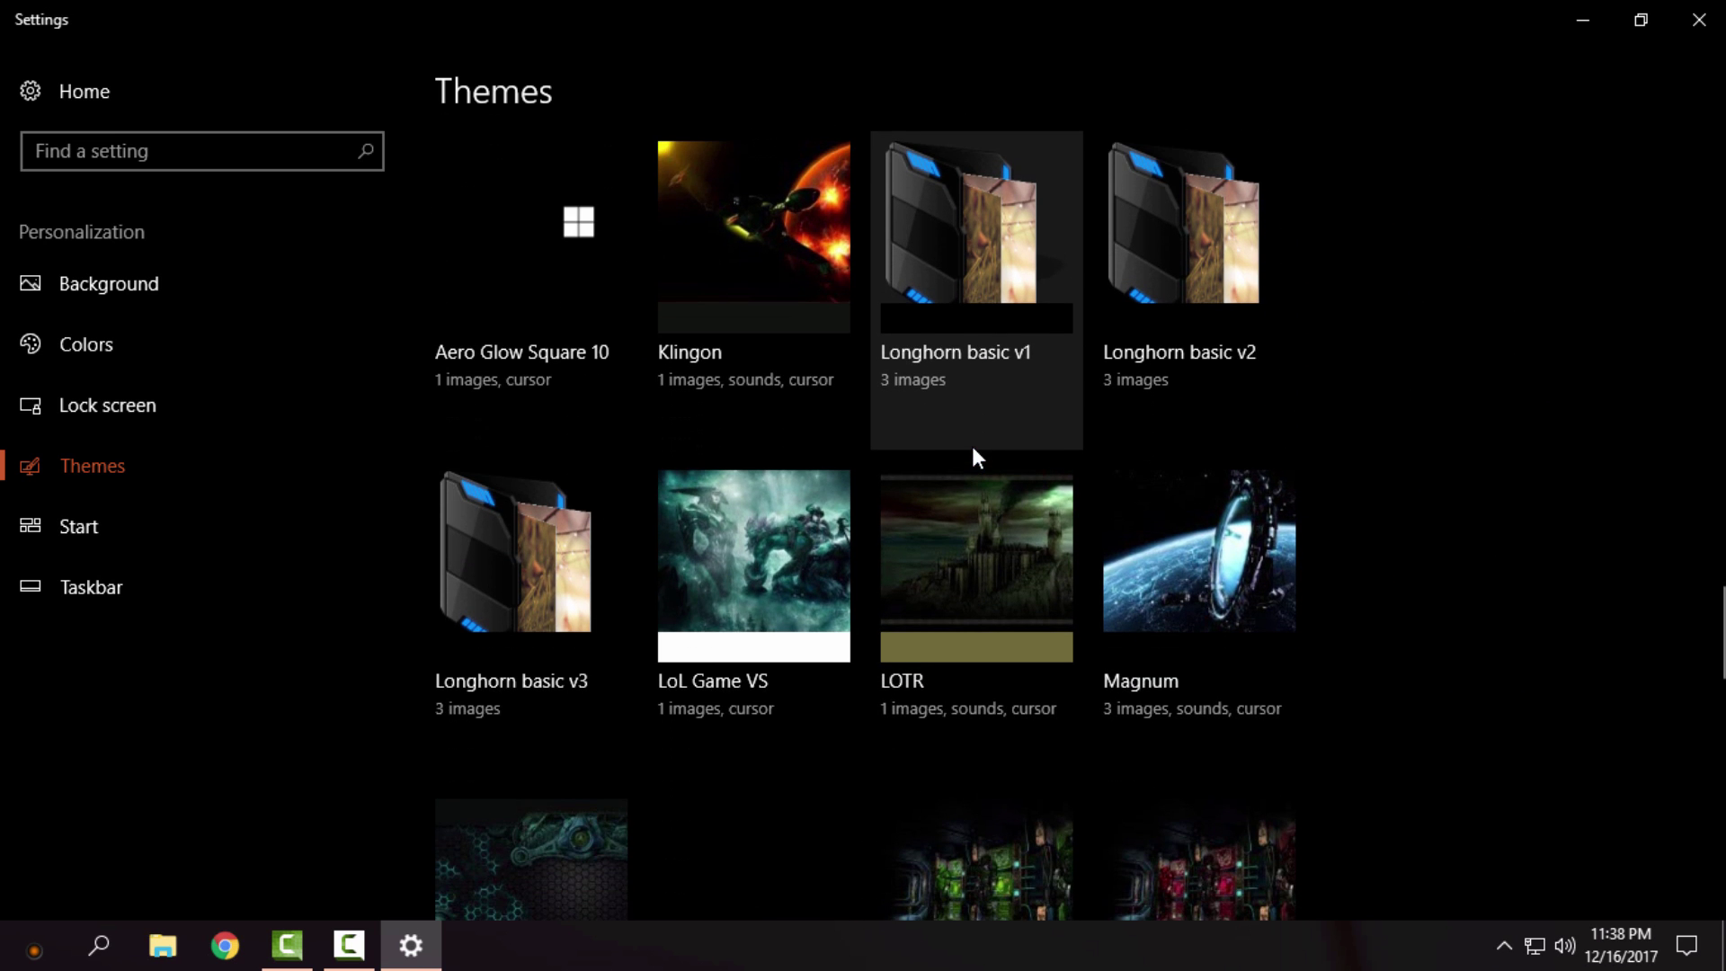
pyautogui.scroll(-2, 972, 446)
pyautogui.scroll(-3, 972, 446)
pyautogui.scroll(-2, 972, 446)
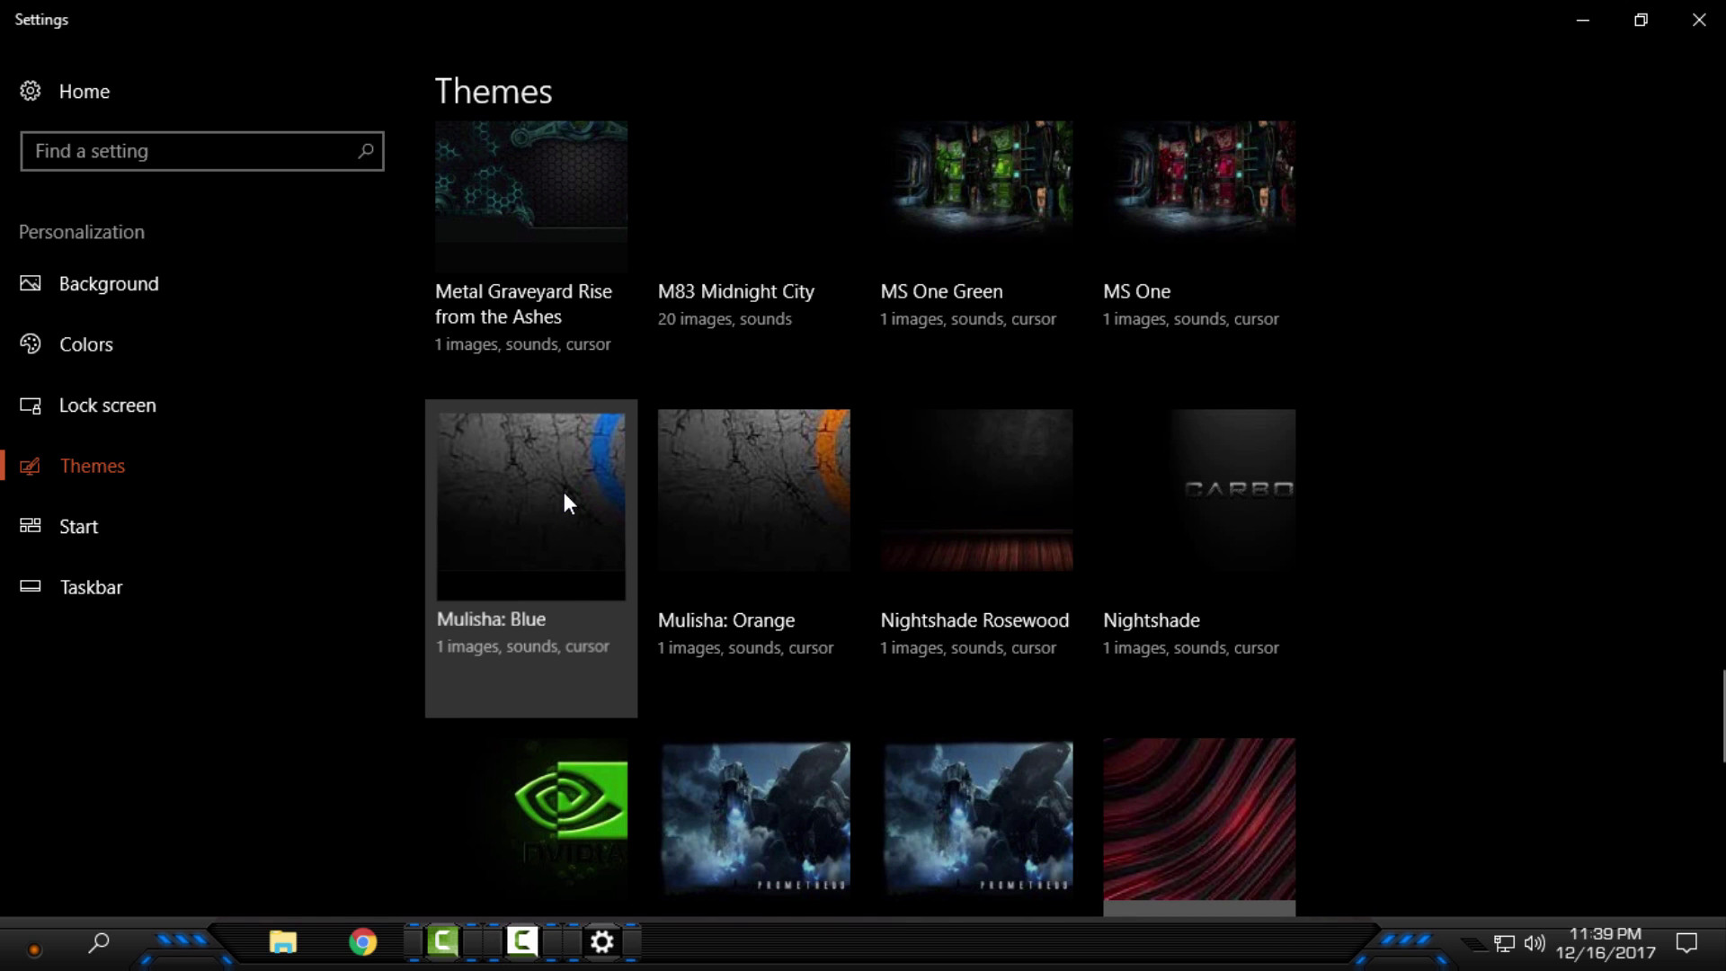
pyautogui.scroll(-10, 896, 447)
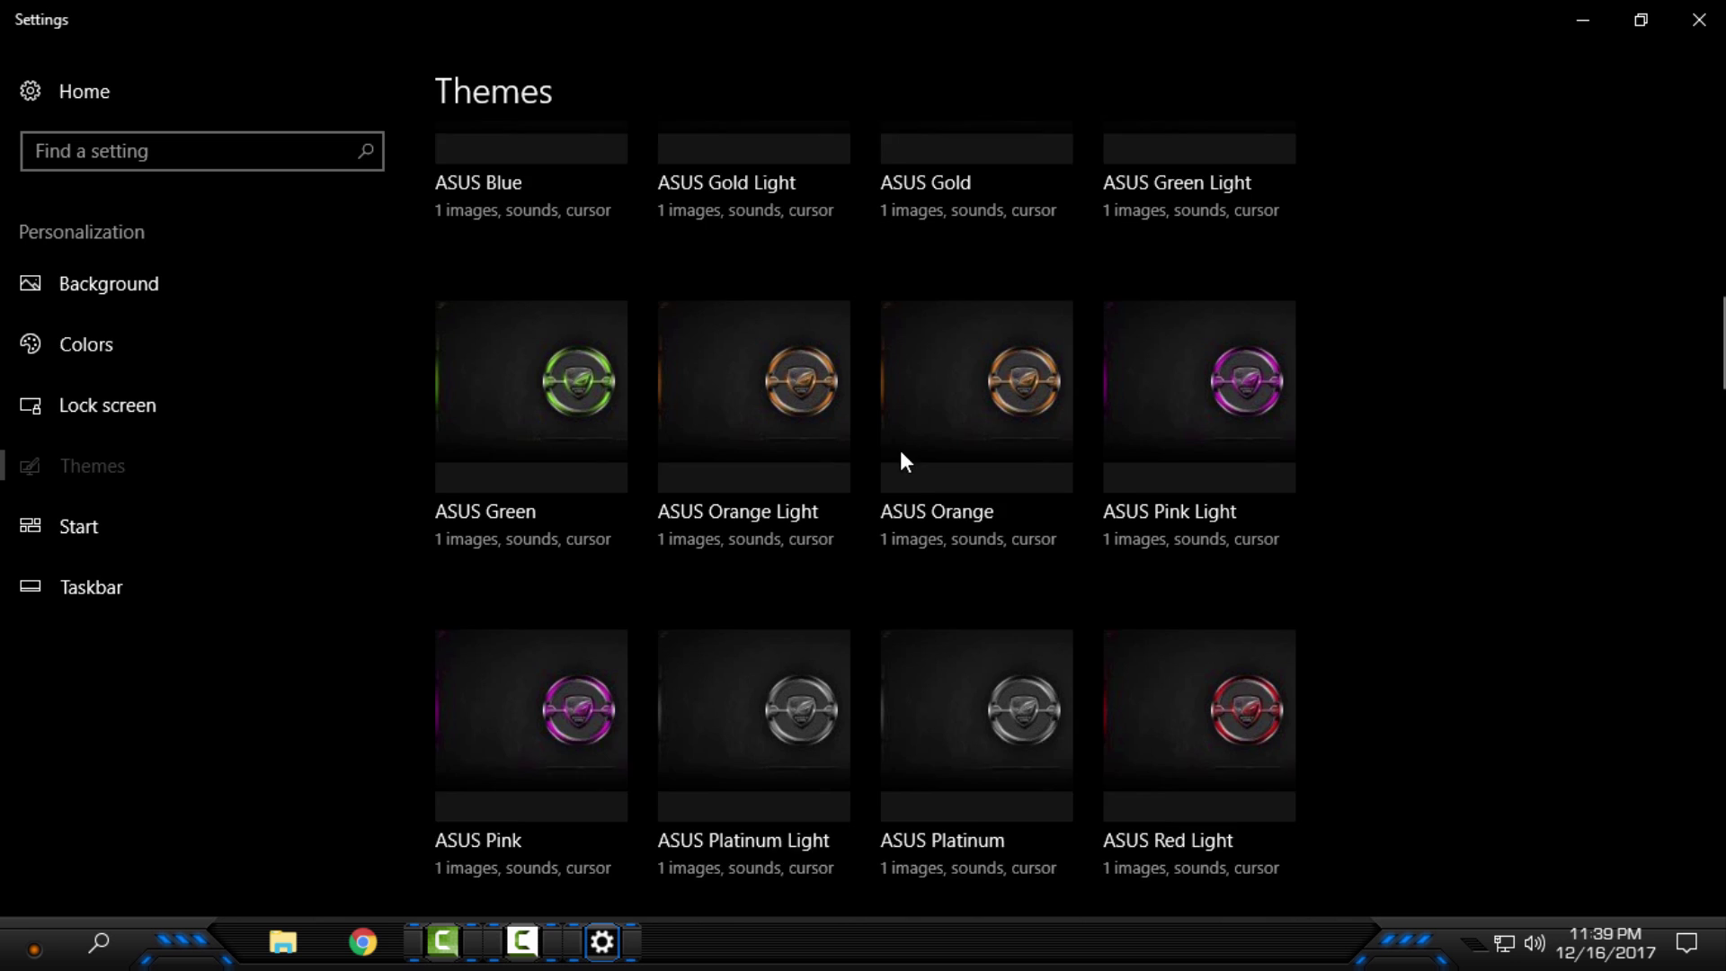
pyautogui.scroll(-3, 900, 449)
pyautogui.scroll(-5, 898, 452)
pyautogui.scroll(-5, 896, 454)
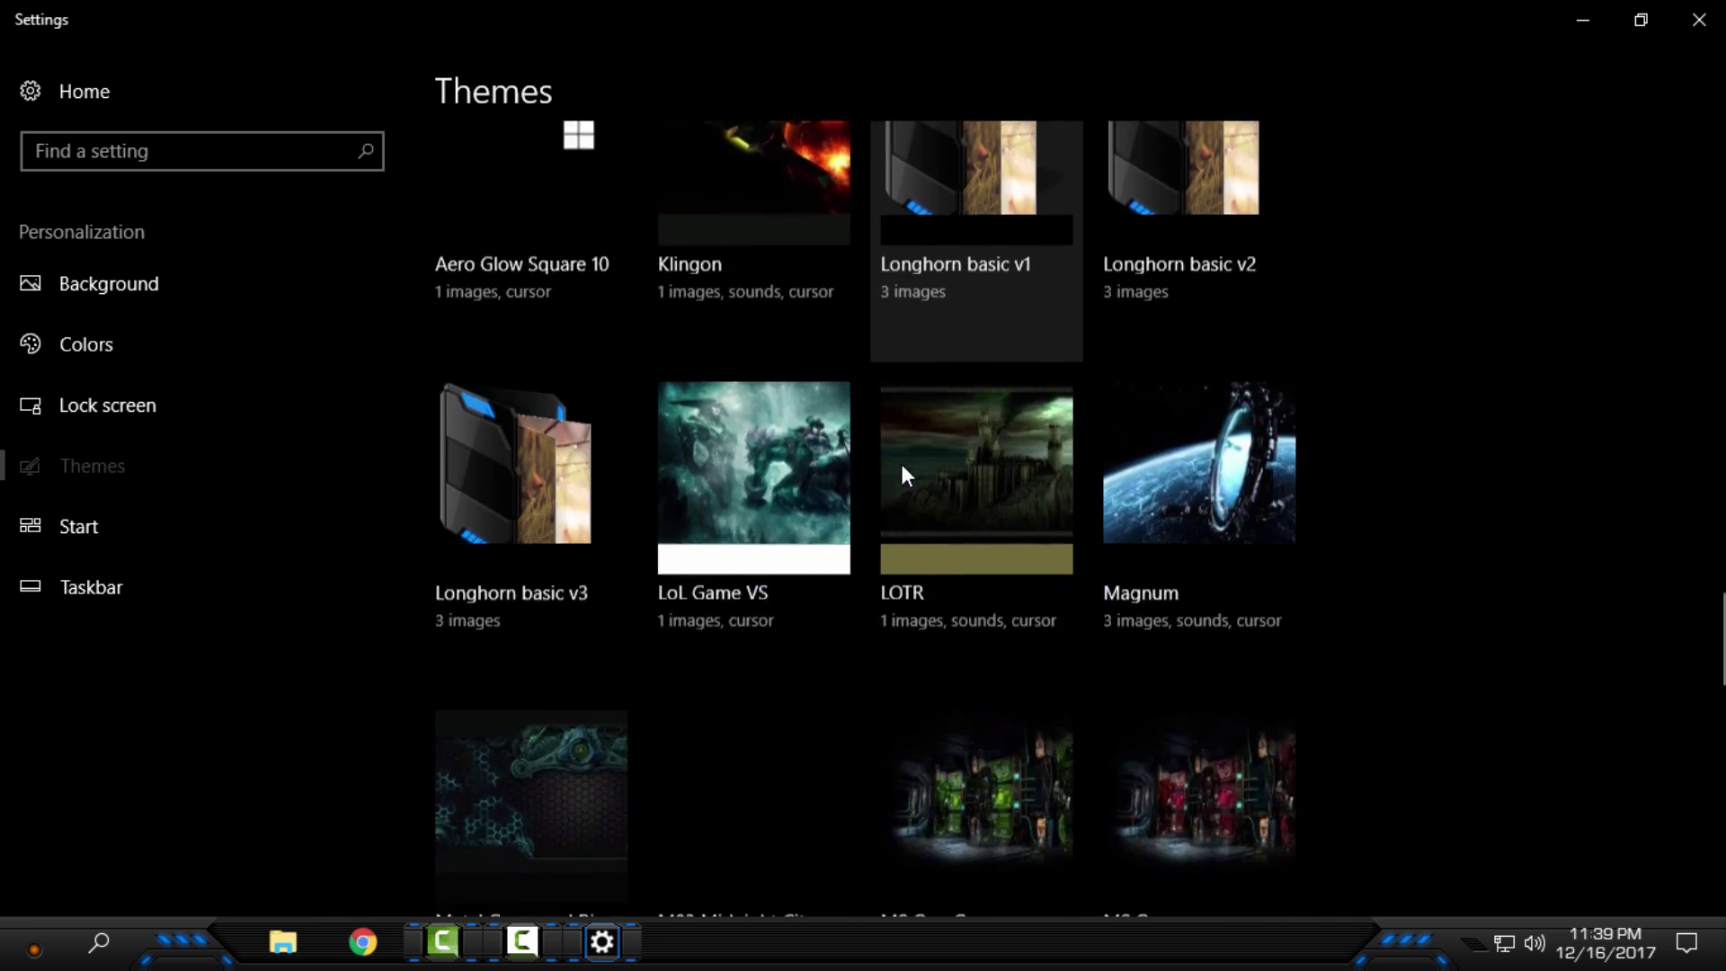
pyautogui.scroll(-4, 899, 460)
pyautogui.scroll(-3, 900, 460)
pyautogui.scroll(2, 899, 465)
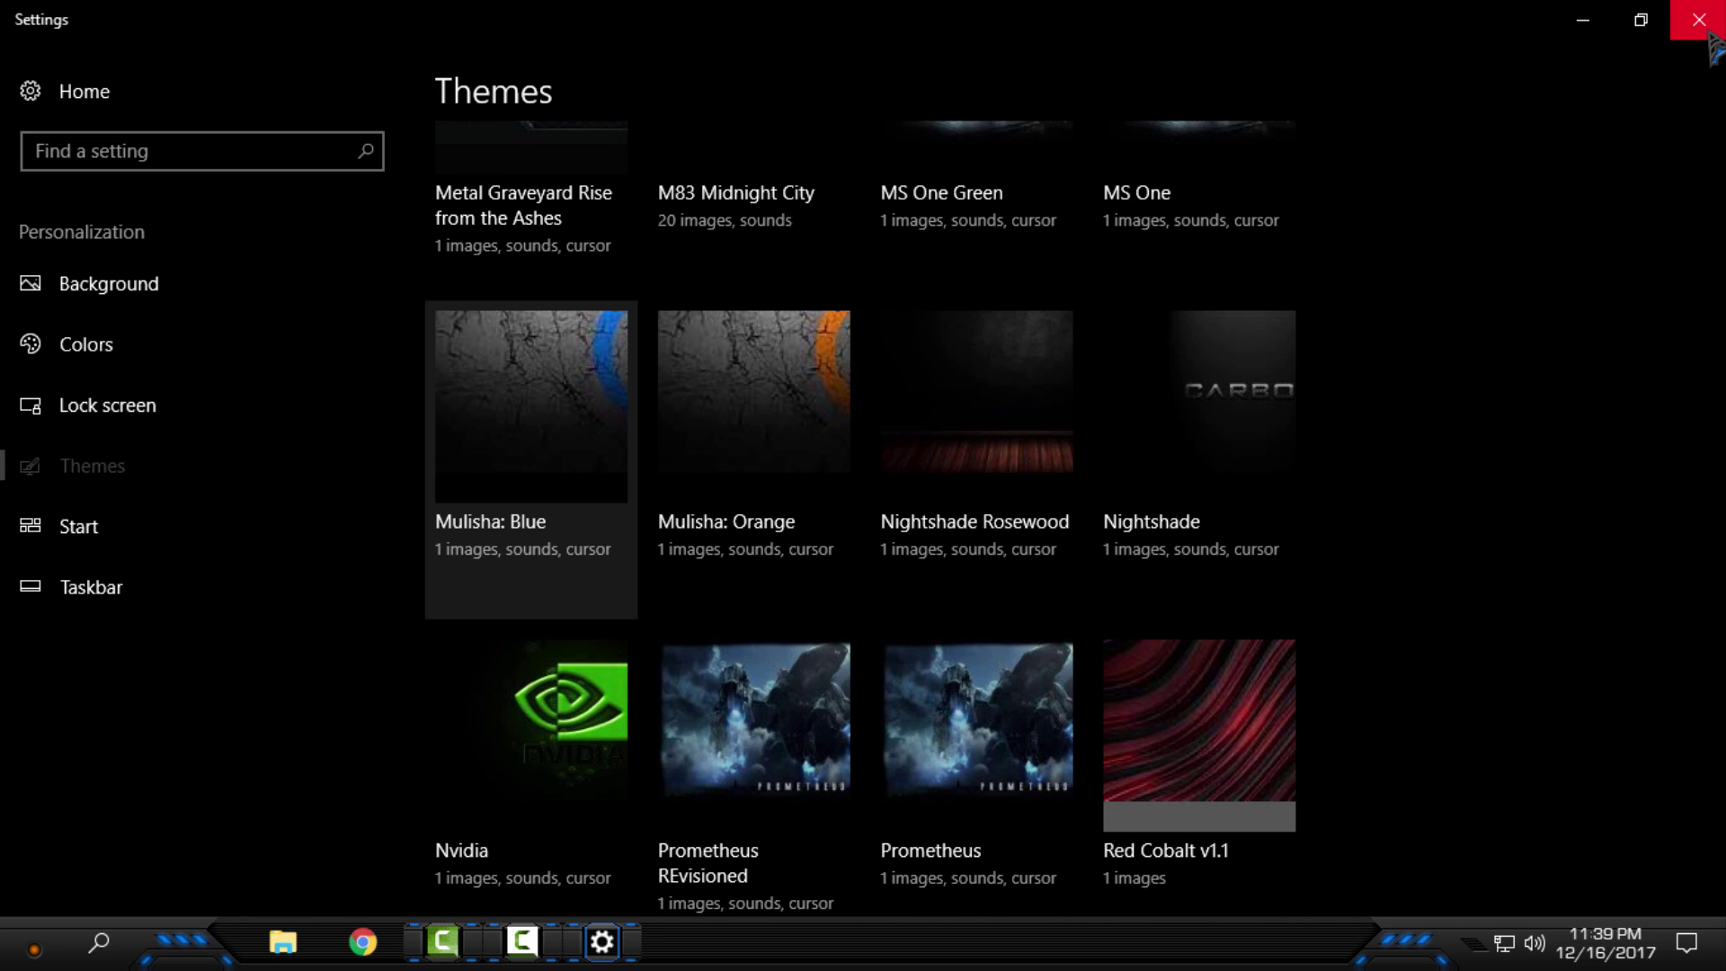
pyautogui.click(1702, 25)
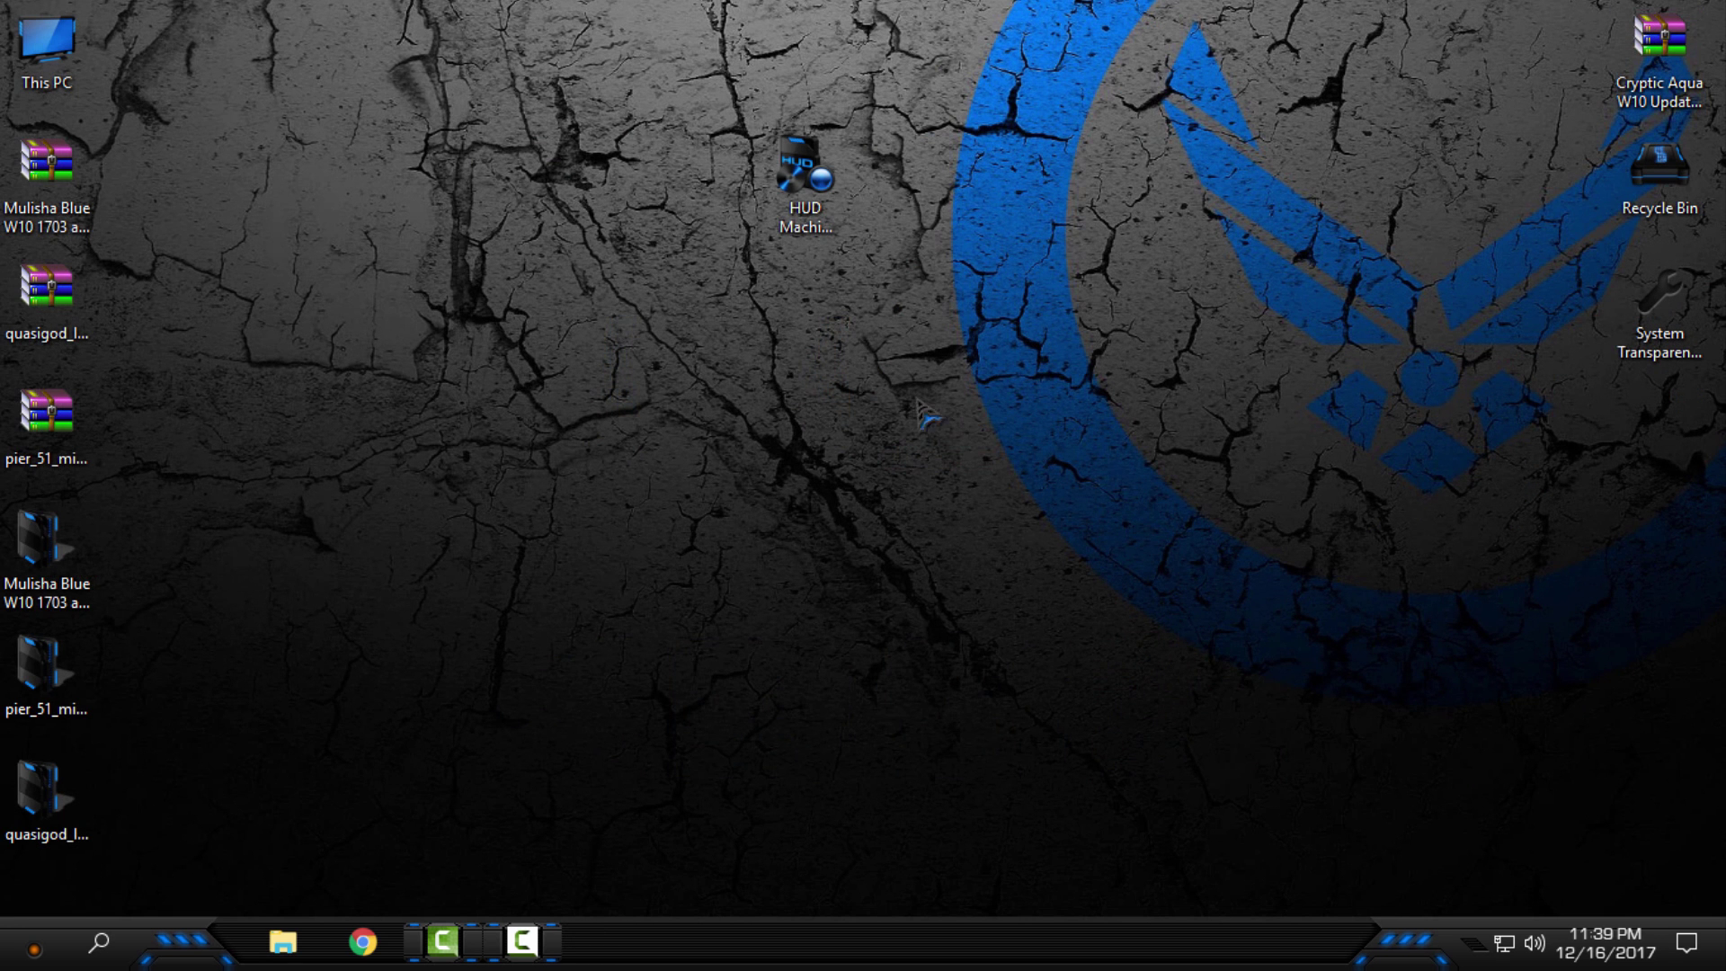
pyautogui.rightClick(458, 229)
pyautogui.click(515, 322)
pyautogui.click(33, 945)
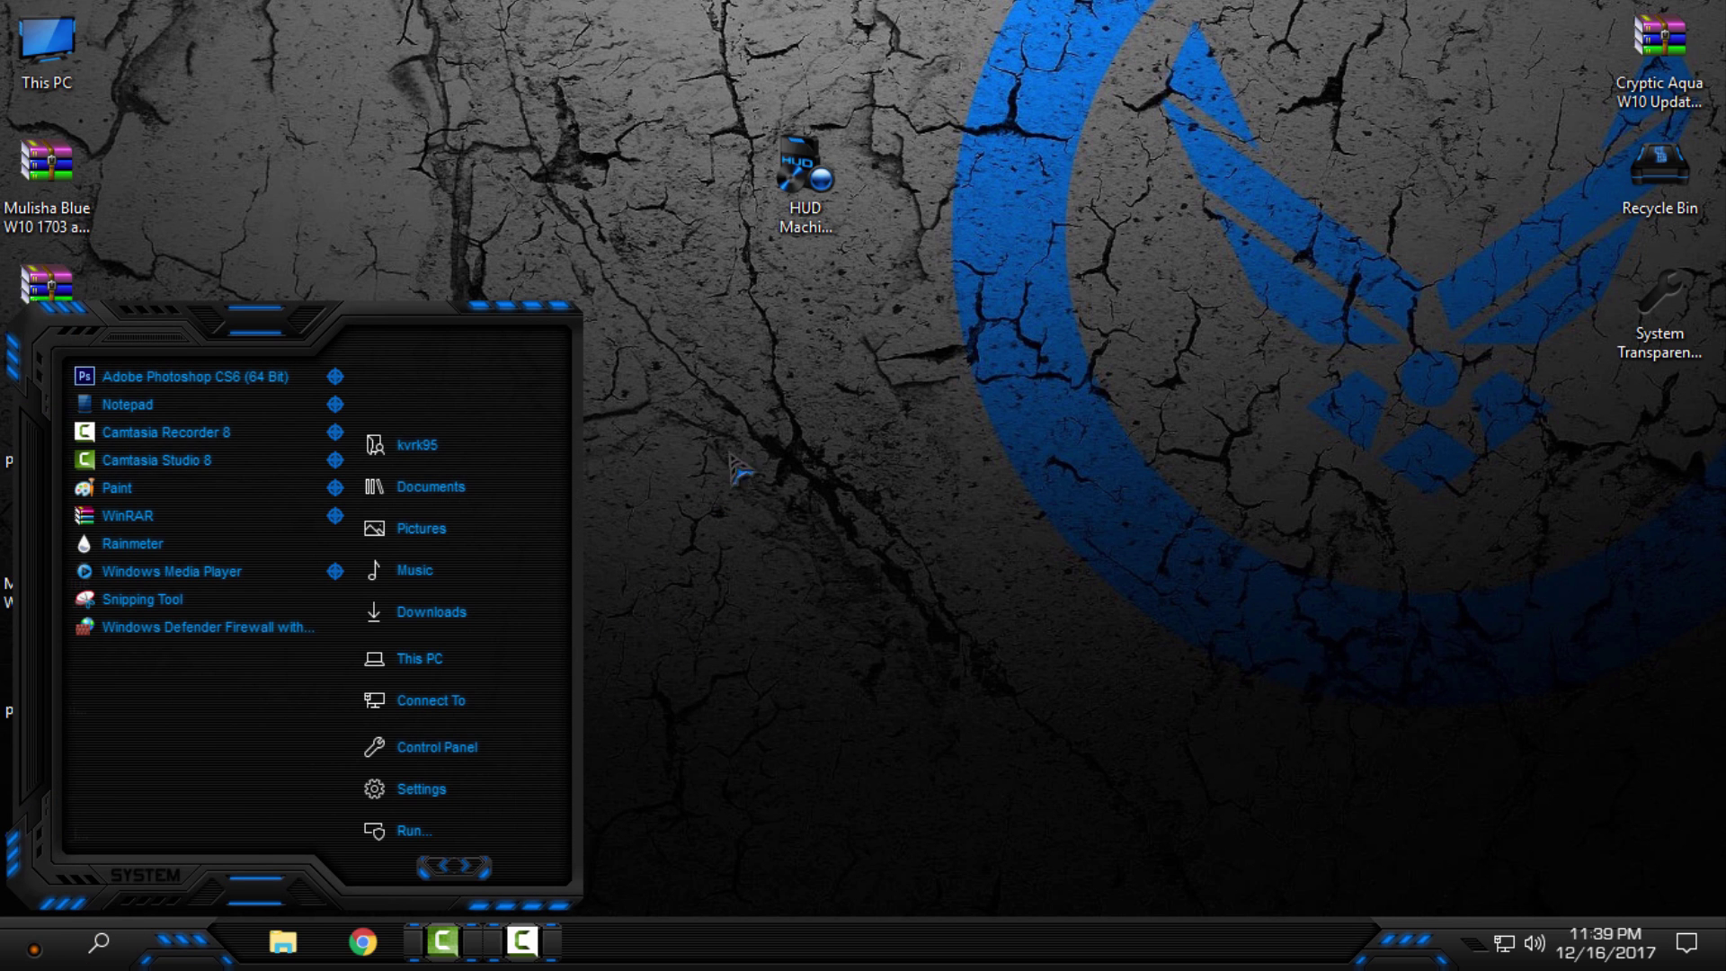
pyautogui.click(512, 634)
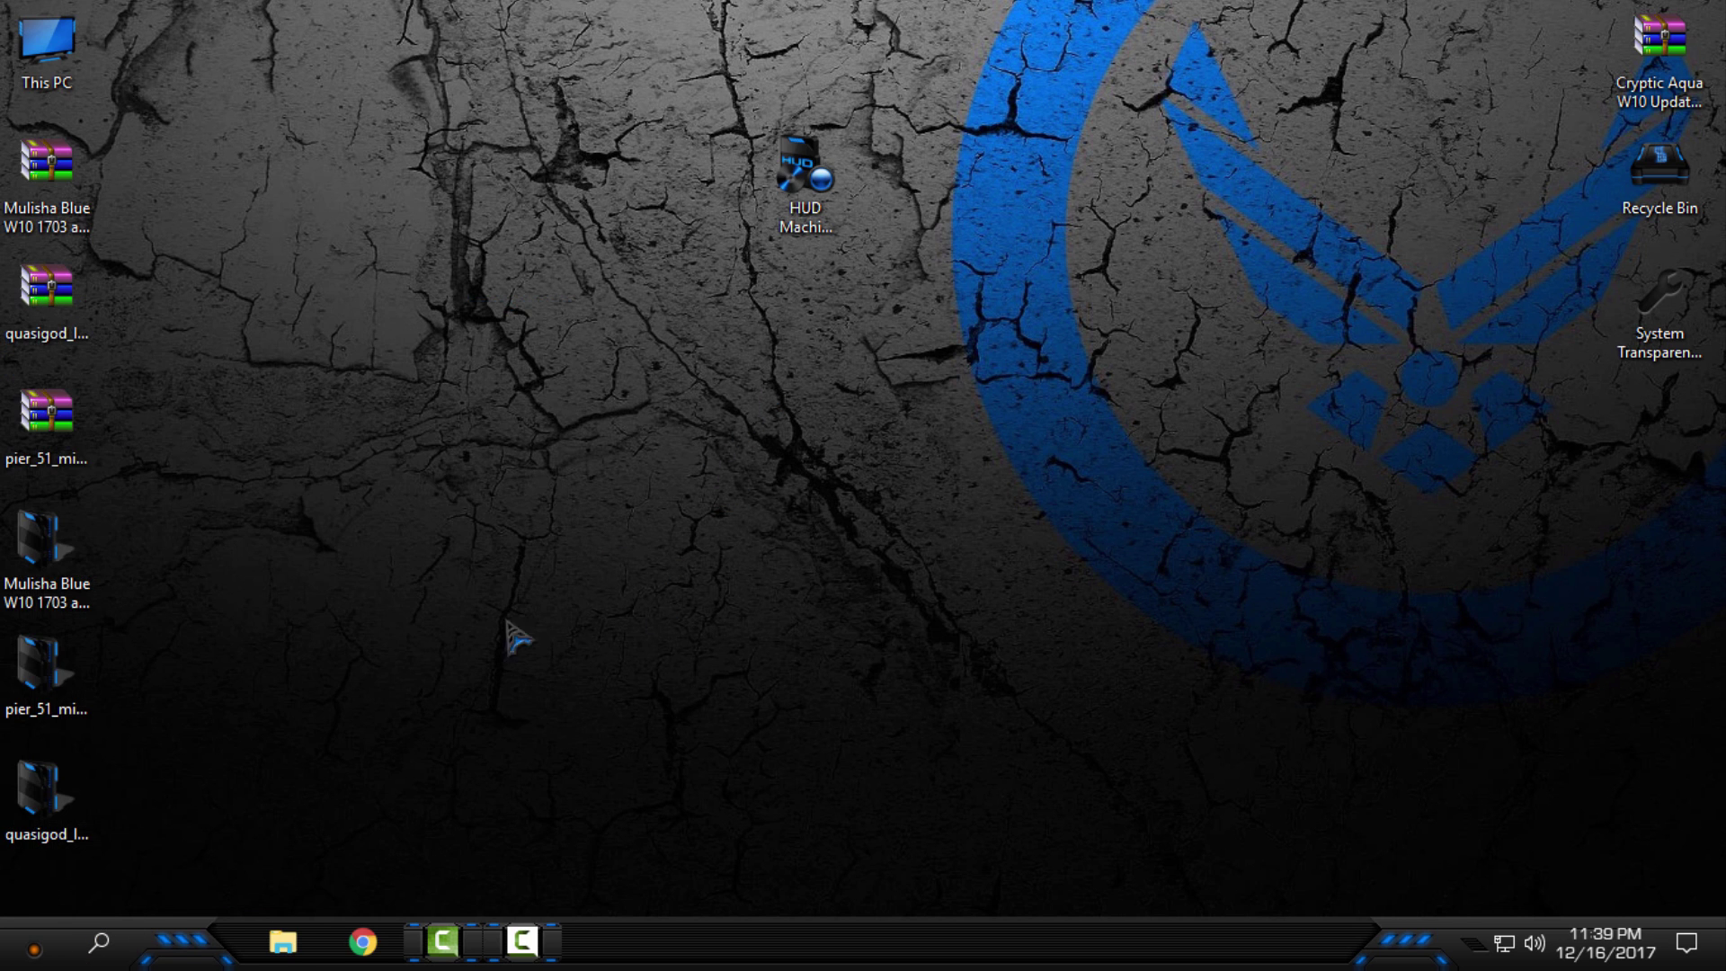
pyautogui.click(283, 942)
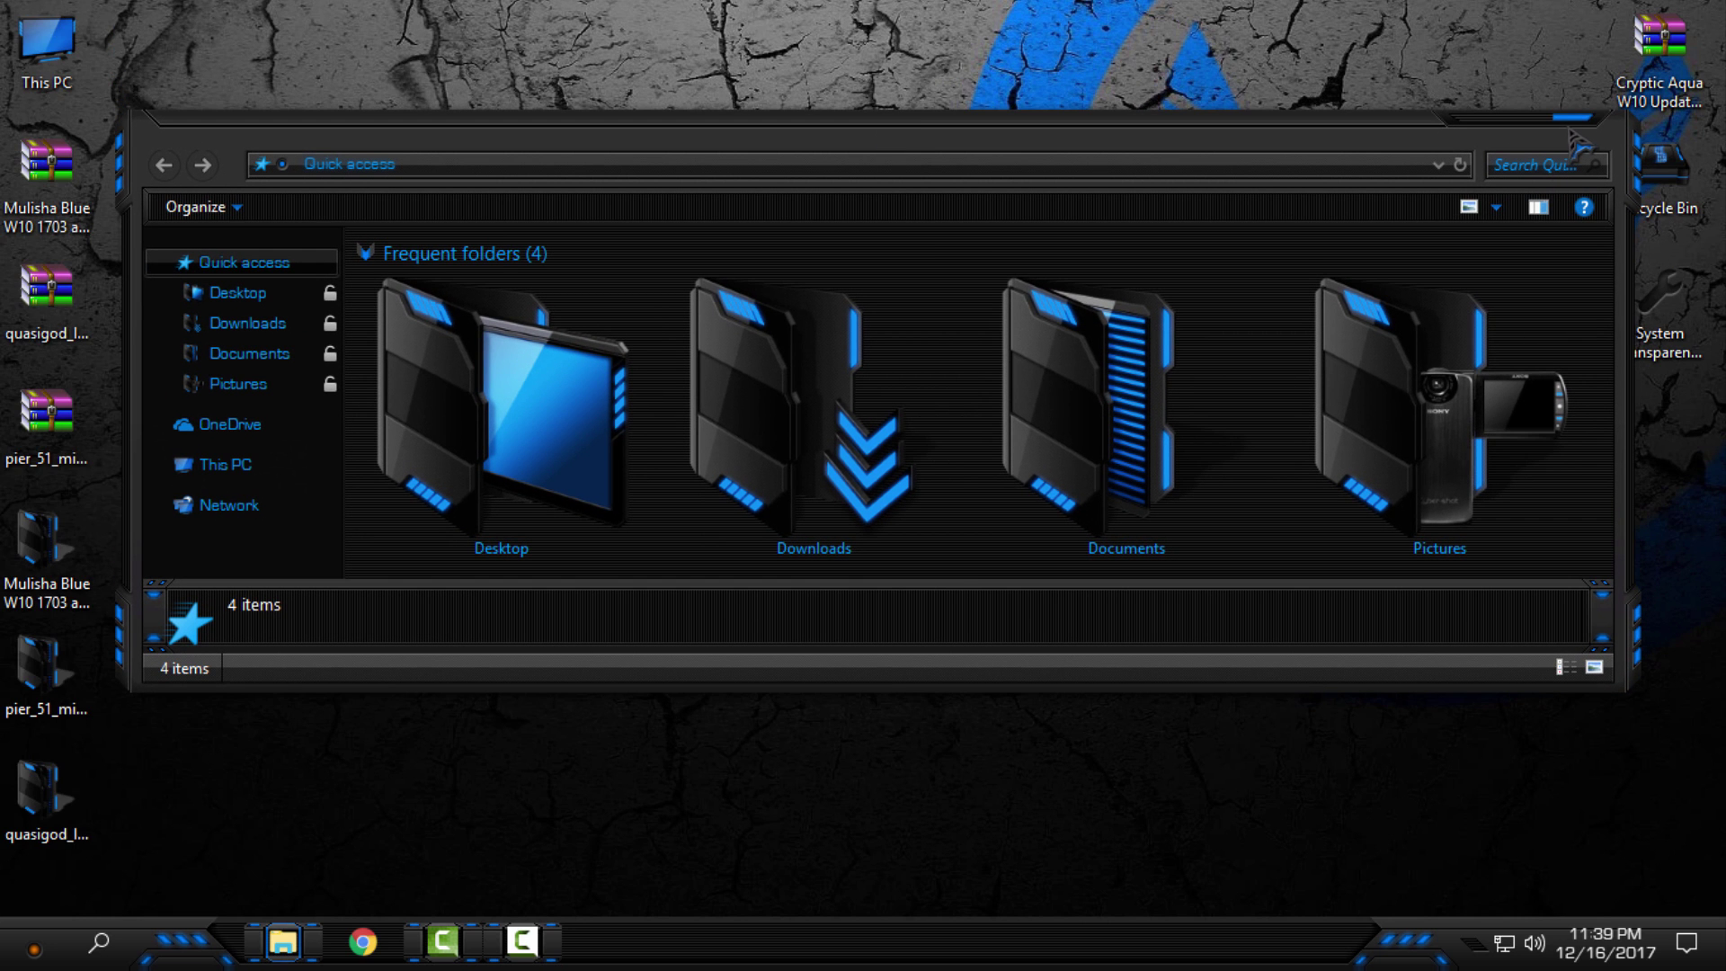
pyautogui.click(1581, 140)
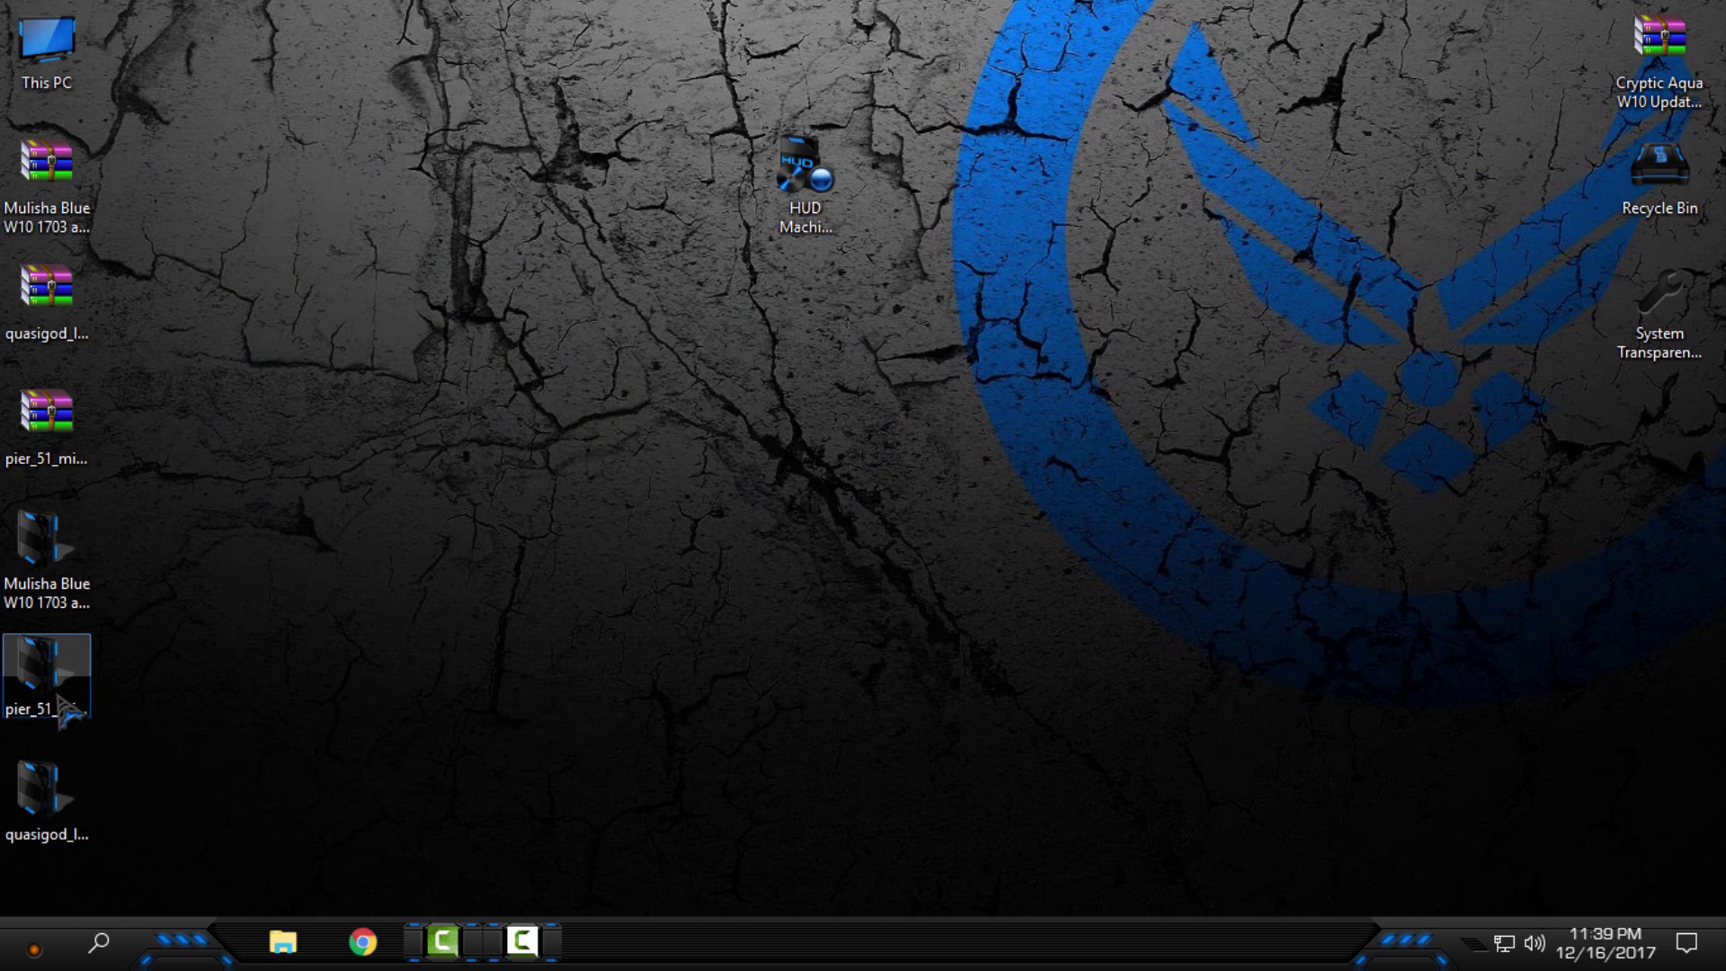
# Step: Open quasigod_liquid_blue_by_submicron > QuasiGod Series and open QuasiGod Liquid Blue 1920x1080.jpg
pyautogui.doubleClick(46, 803)
pyautogui.click(447, 280)
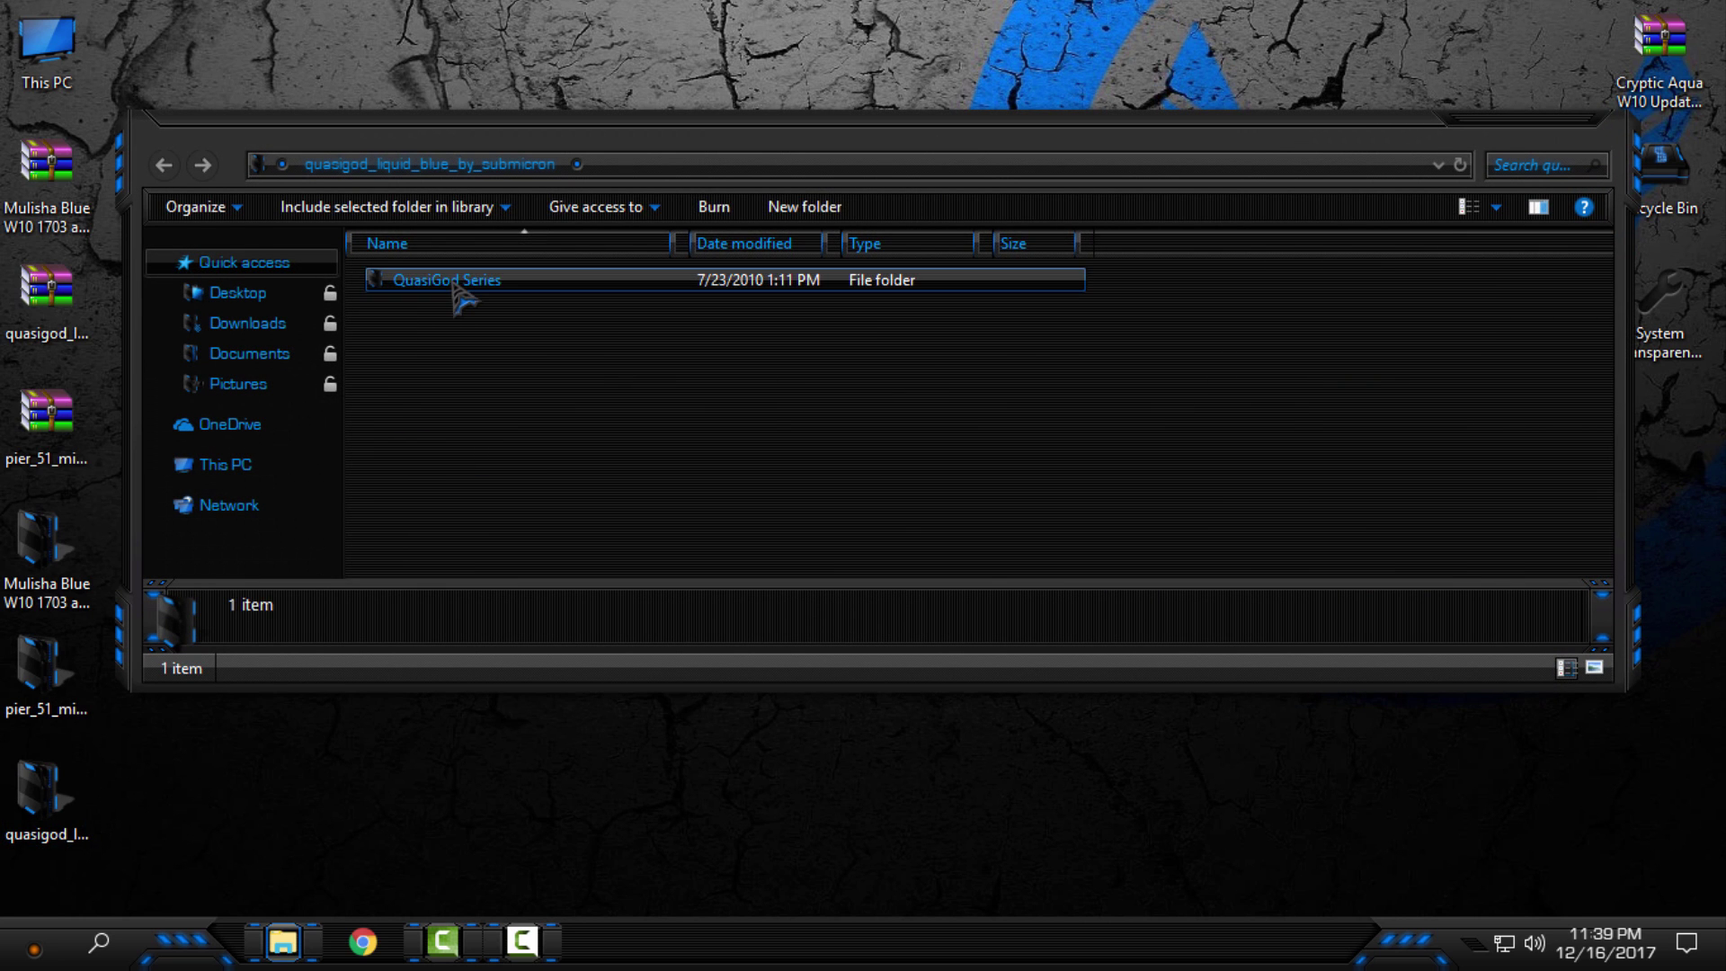
pyautogui.doubleClick(446, 280)
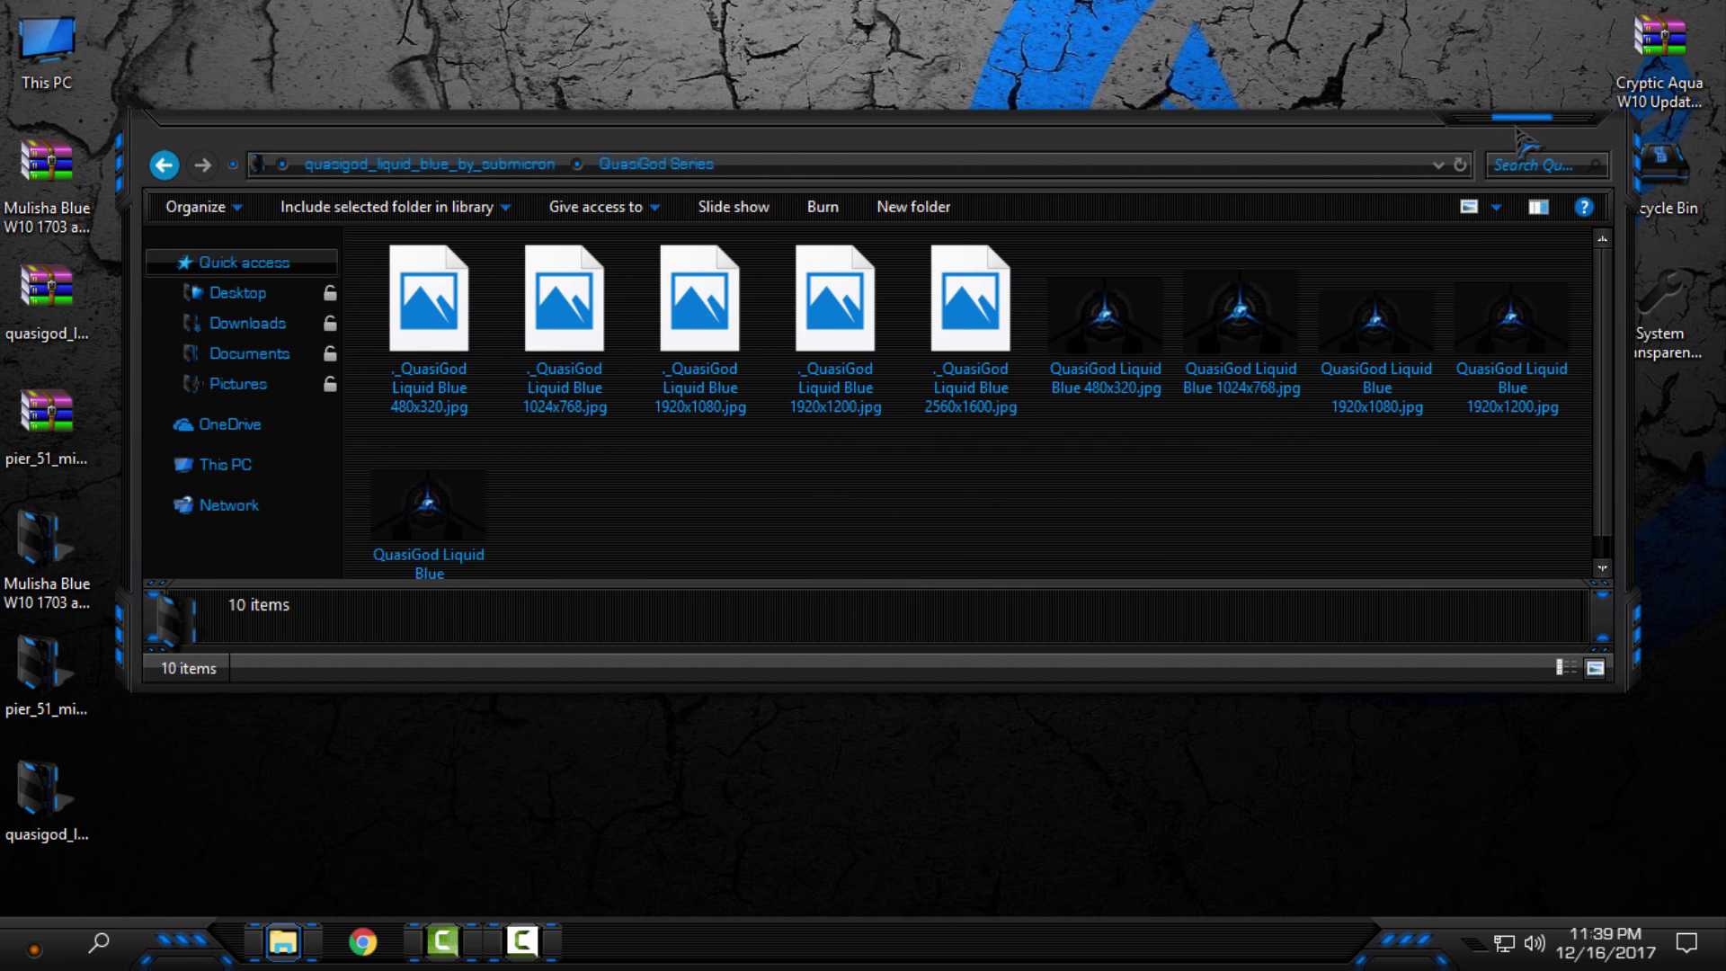
pyautogui.click(1527, 141)
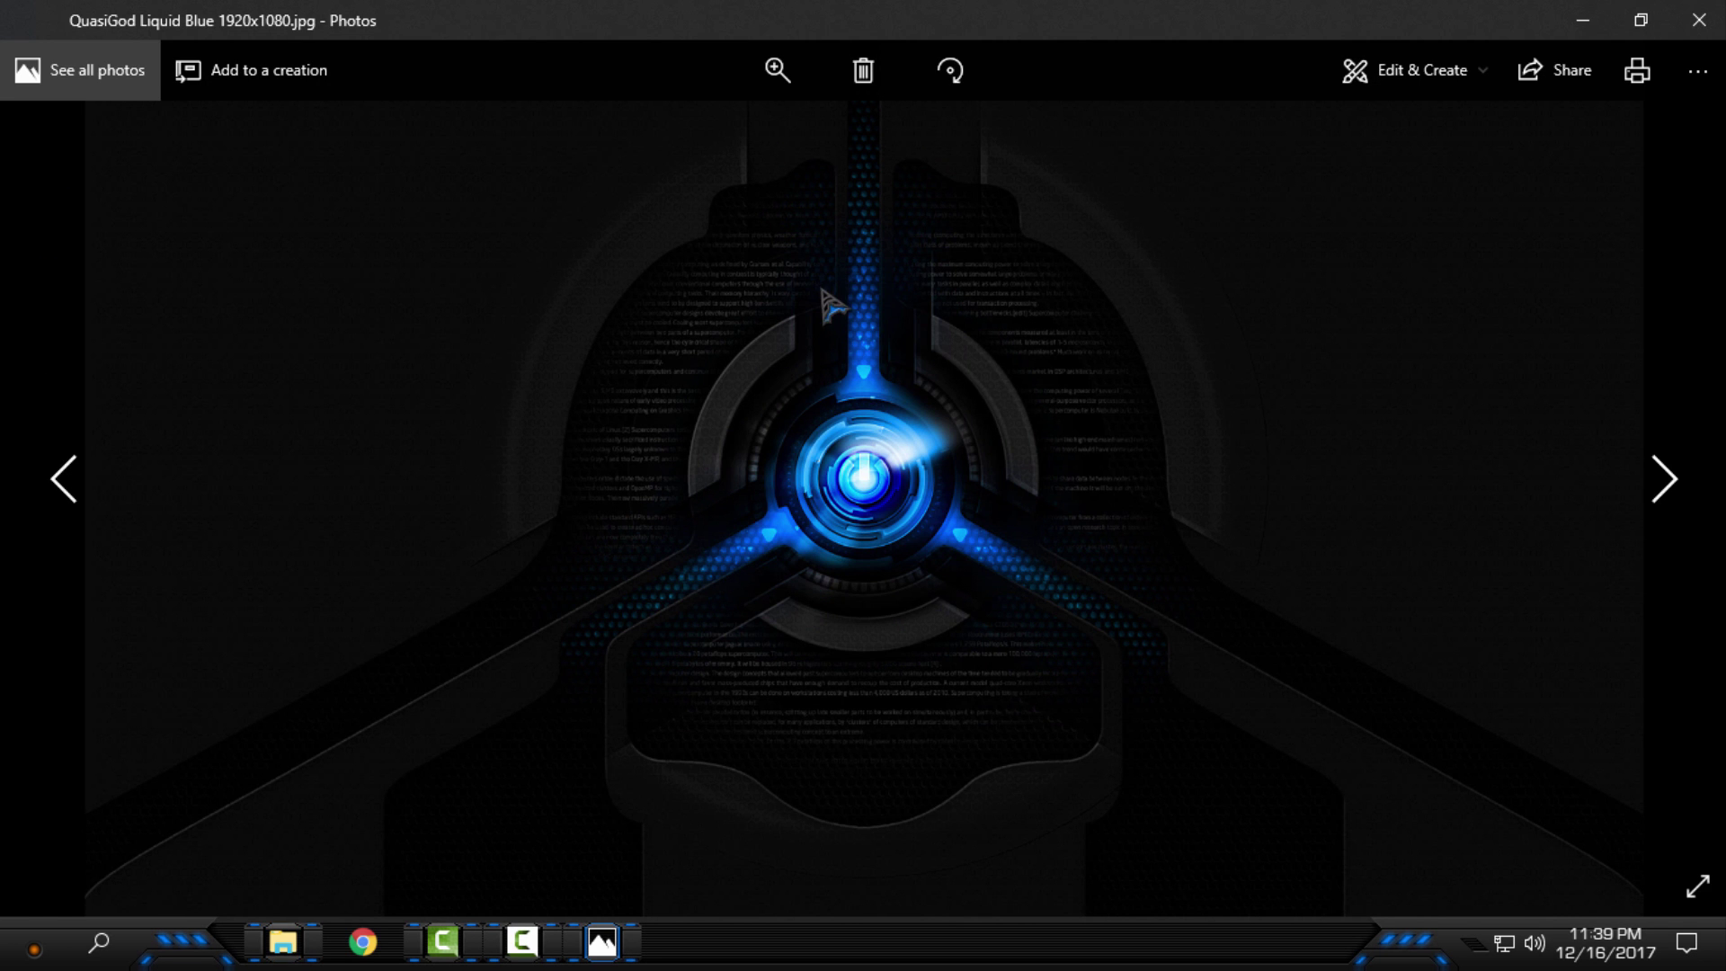
# Step: Set the QuasiGod Liquid Blue photo as the background, then close Photos
pyautogui.rightClick(821, 287)
pyautogui.moveTo(912, 766)
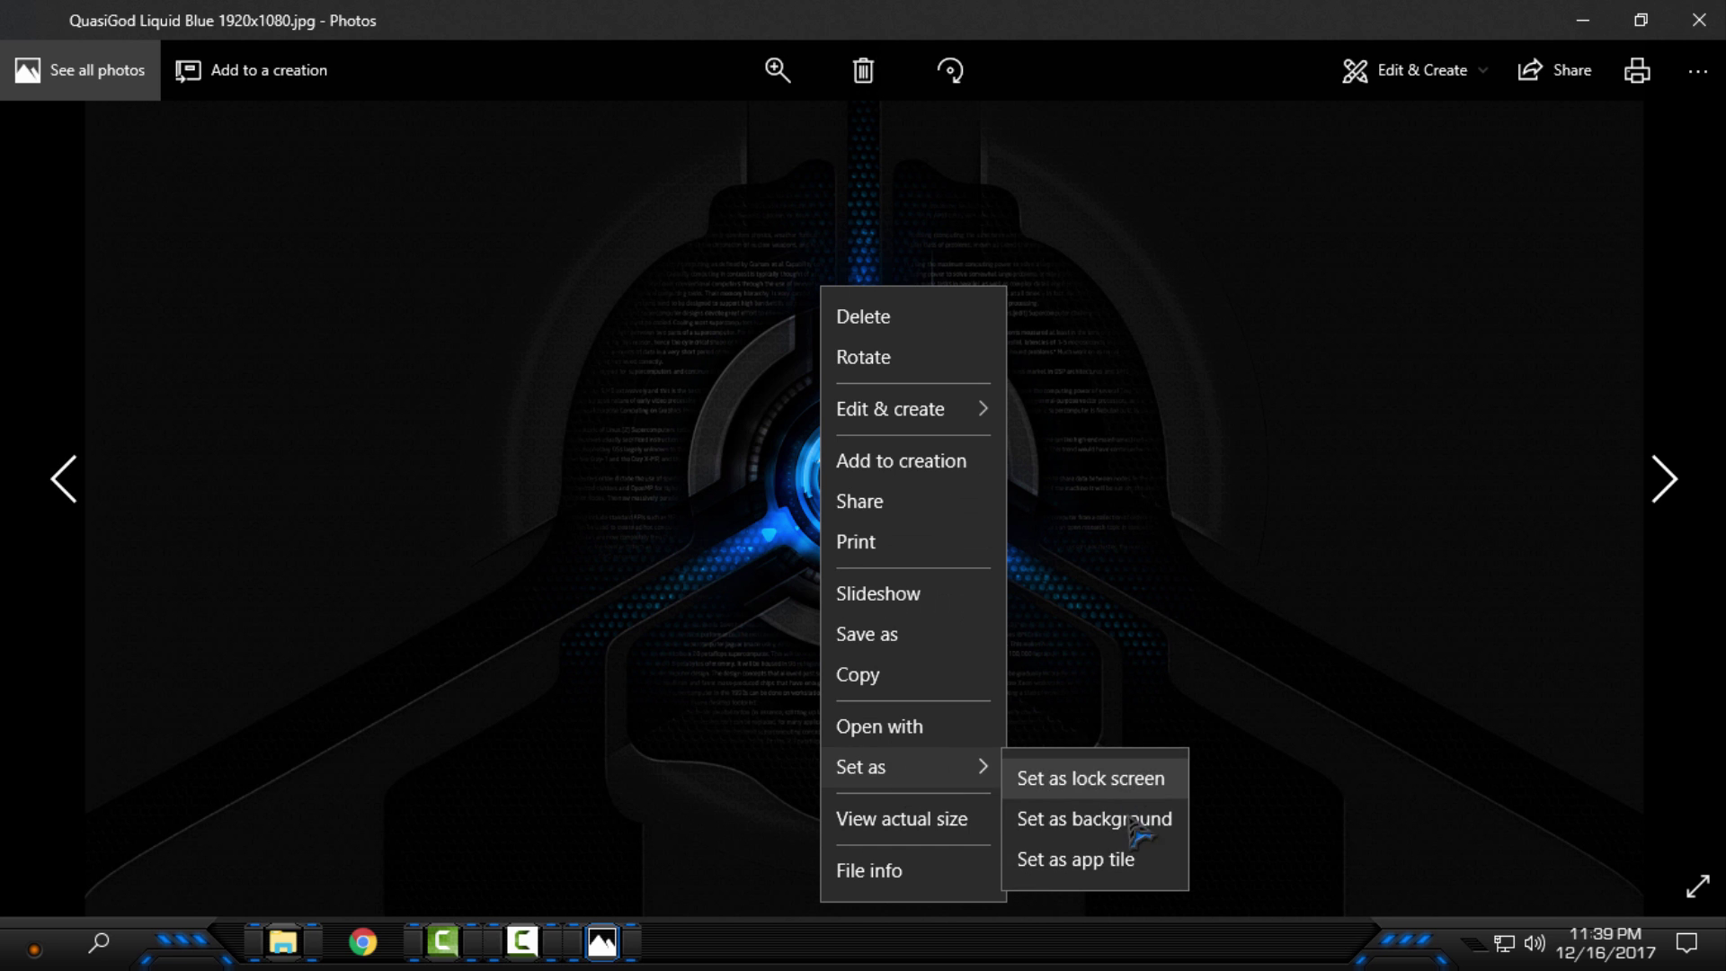
pyautogui.click(1117, 819)
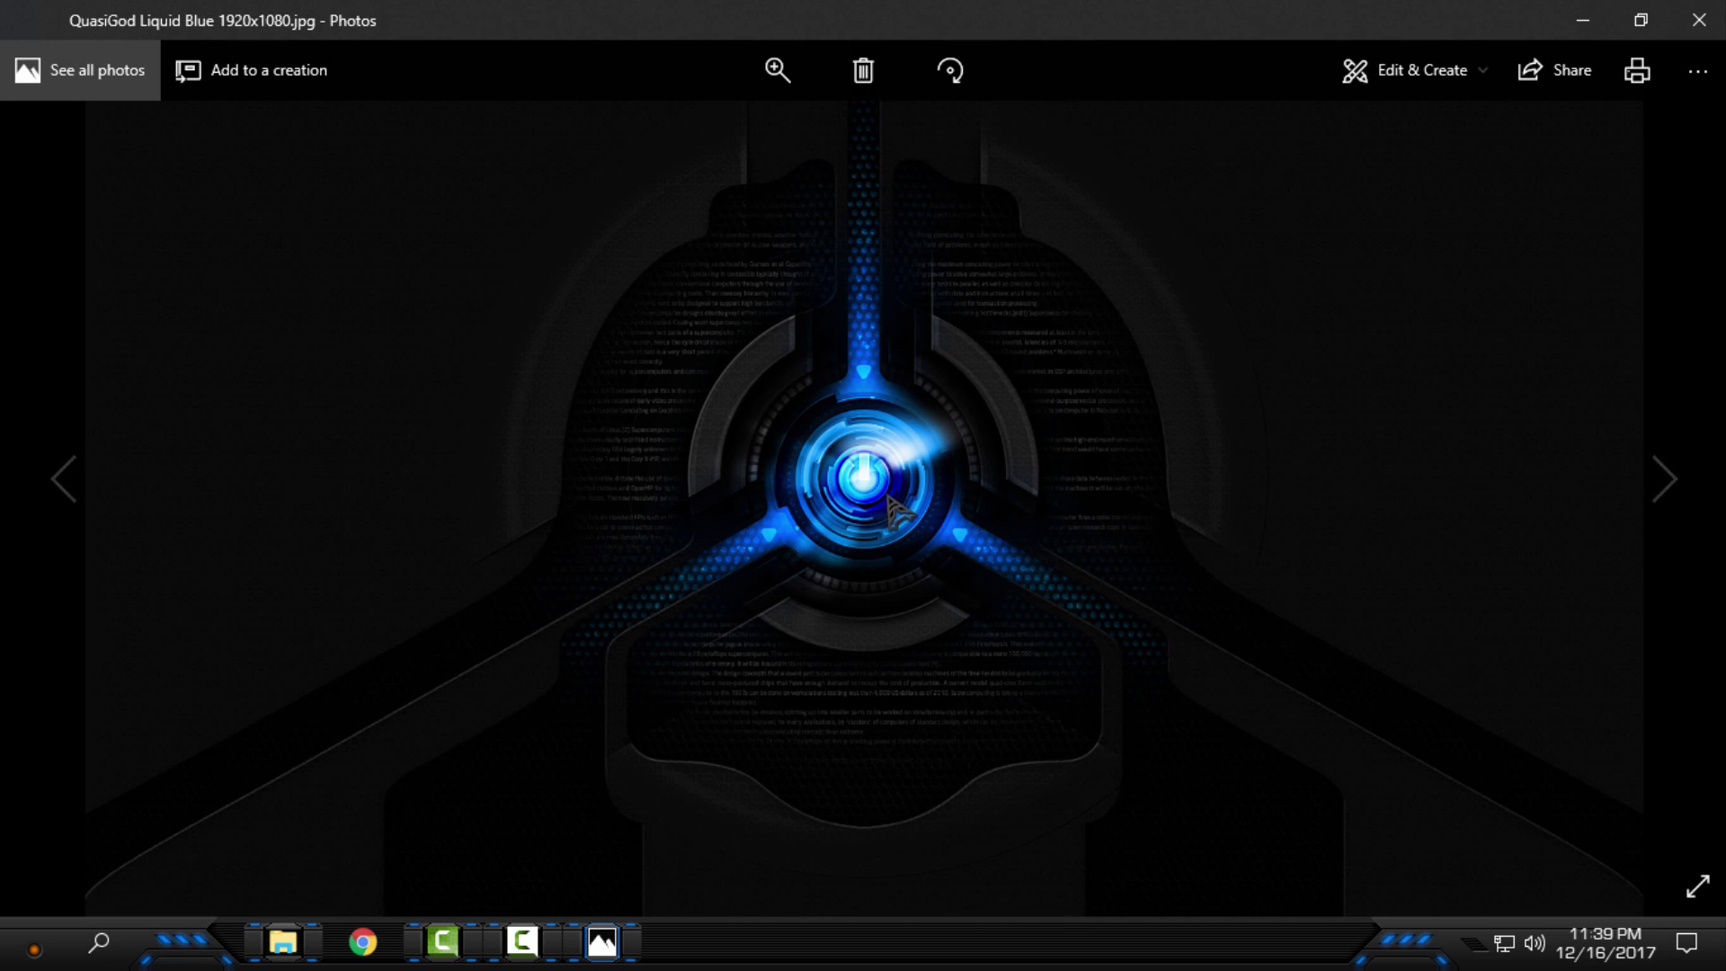
pyautogui.click(1698, 20)
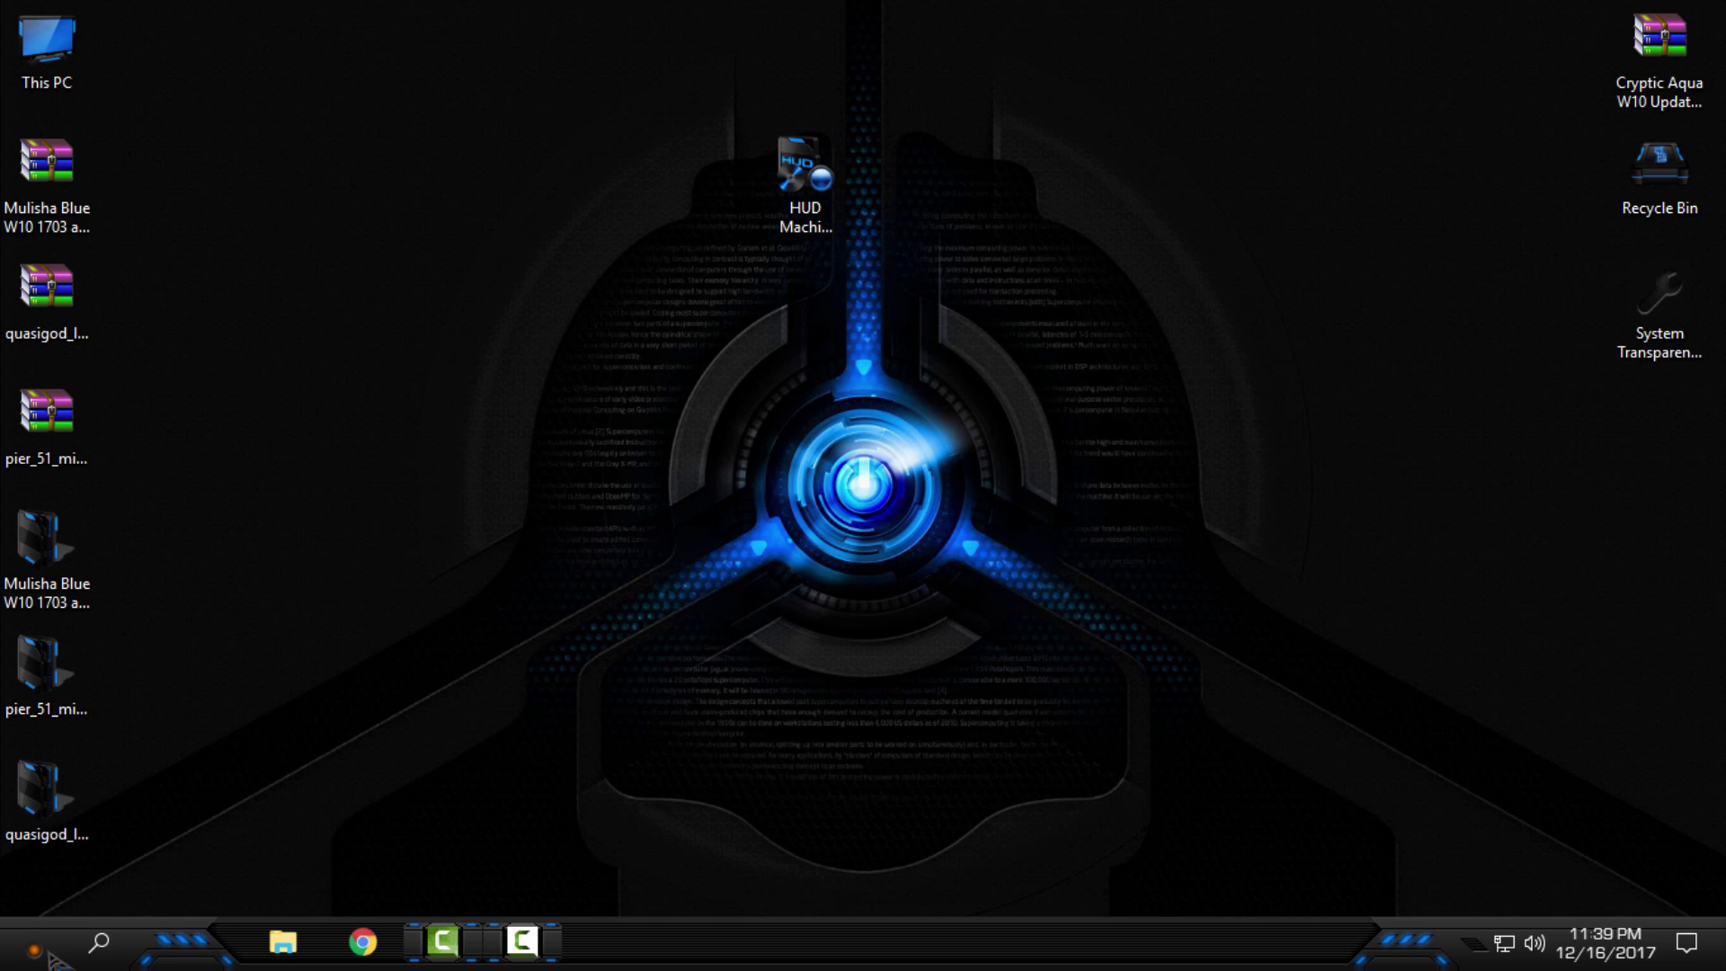
# Step: Open the Start menu and choose Properties from its right-click menu
pyautogui.click(40, 956)
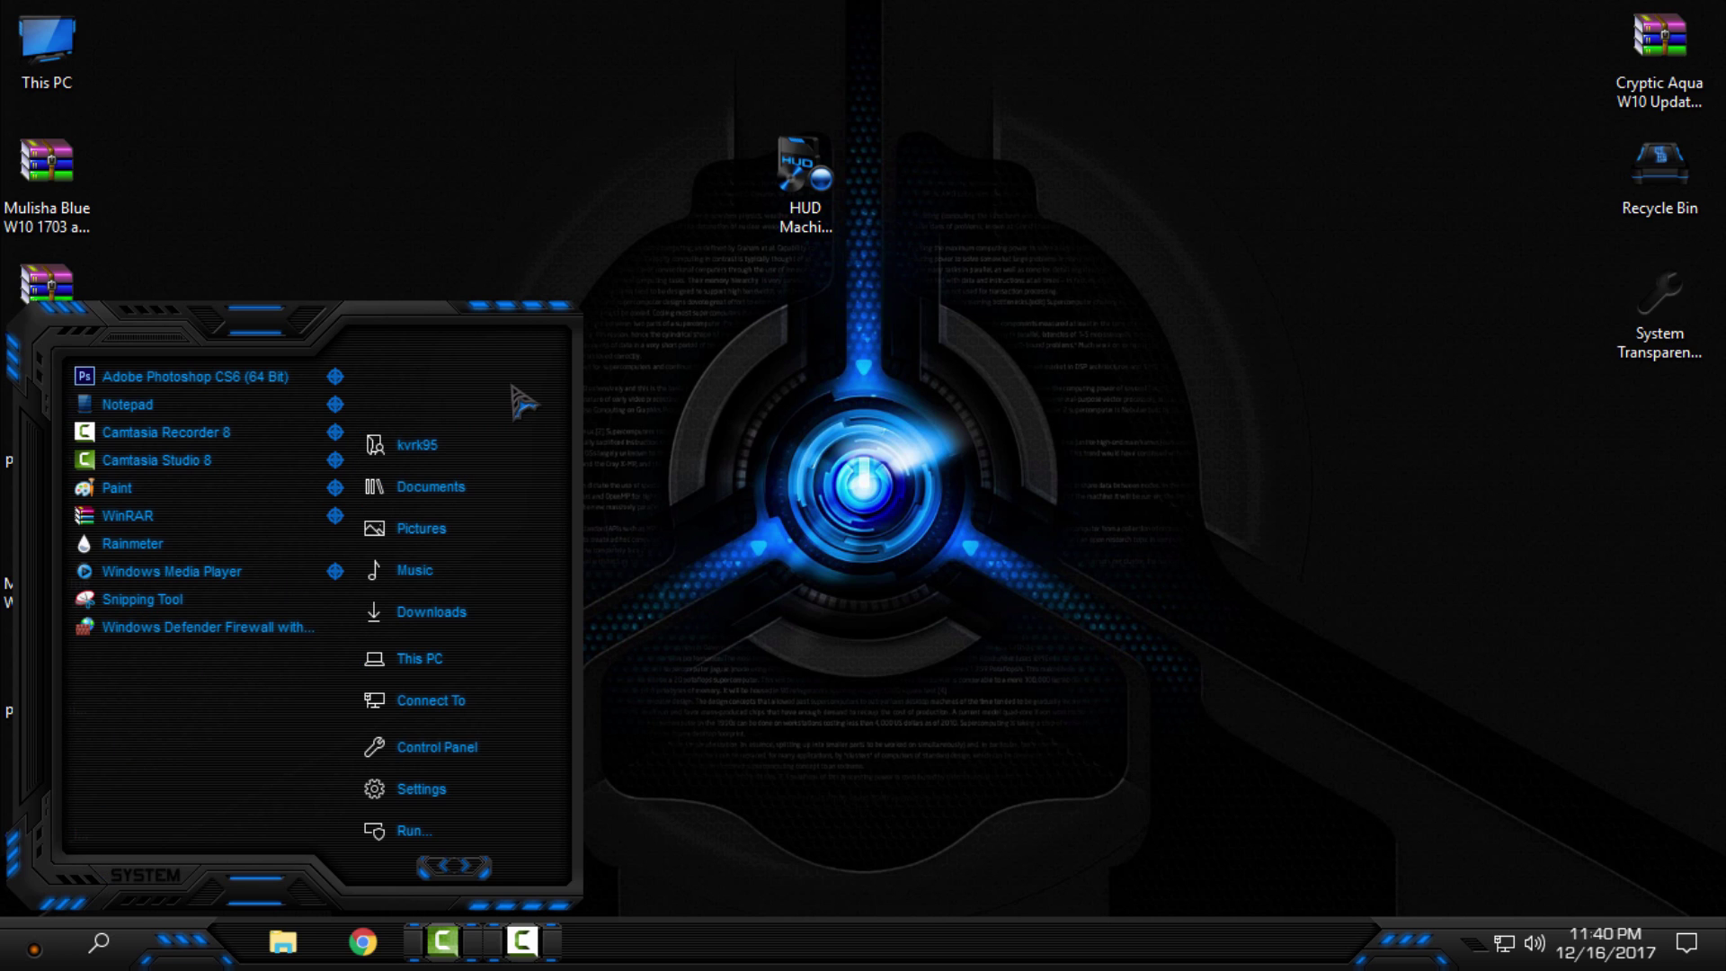
pyautogui.moveTo(410, 864)
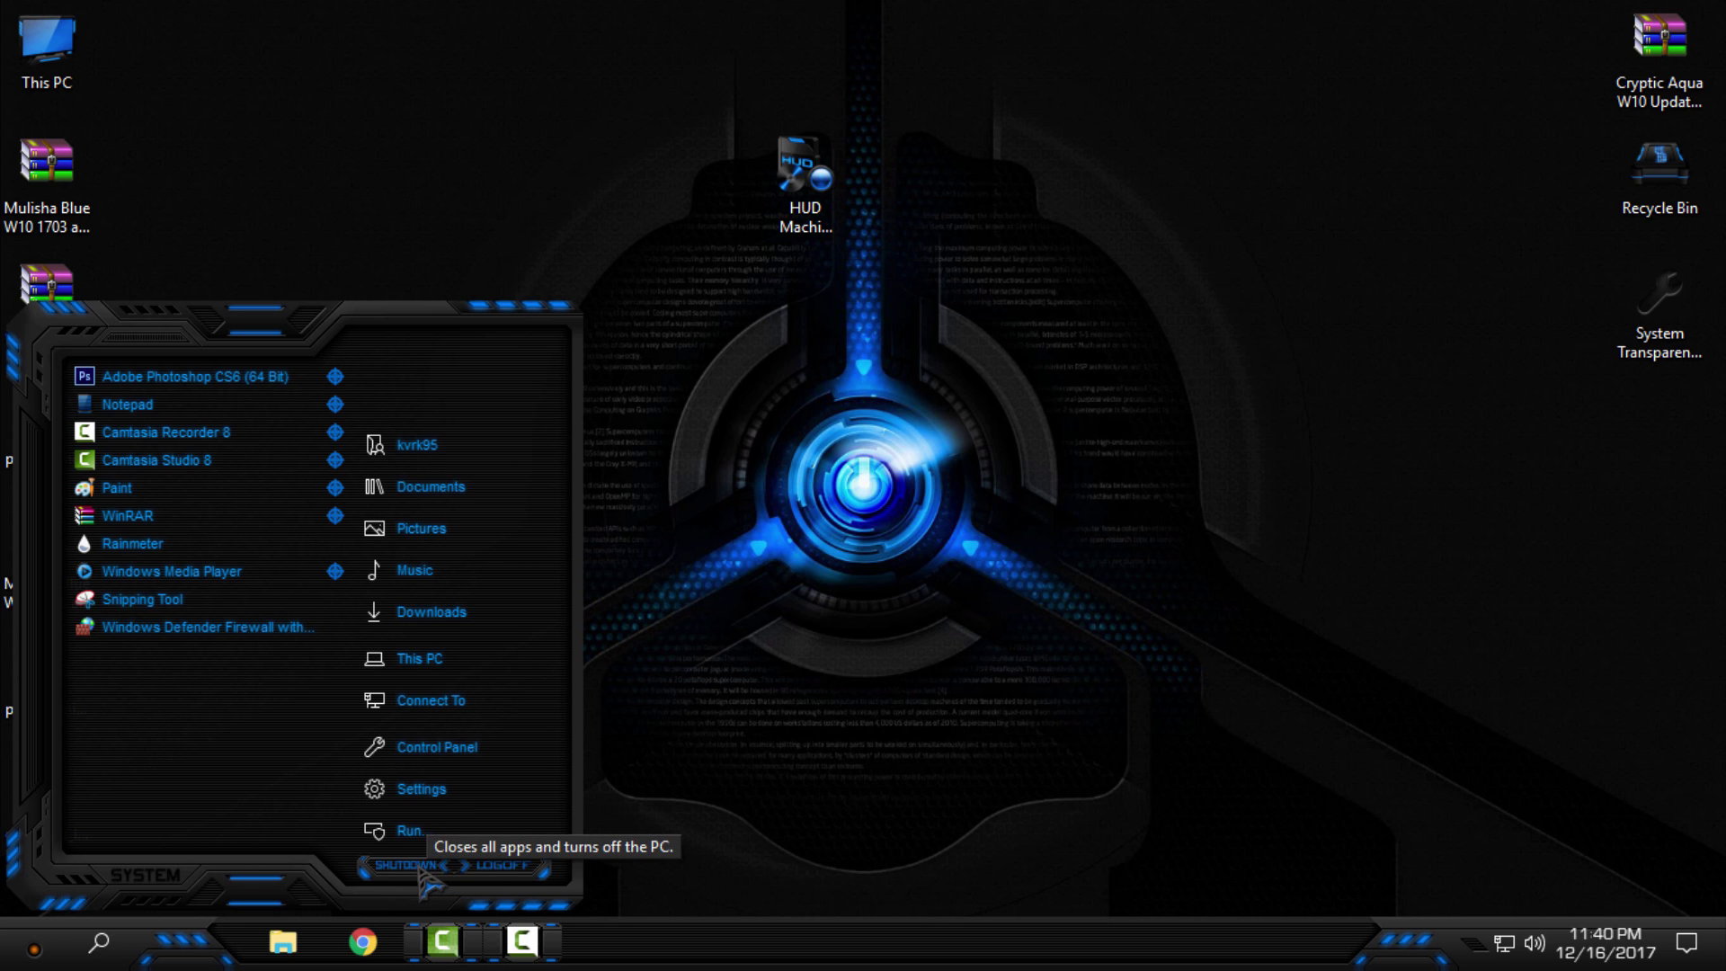
pyautogui.rightClick(508, 382)
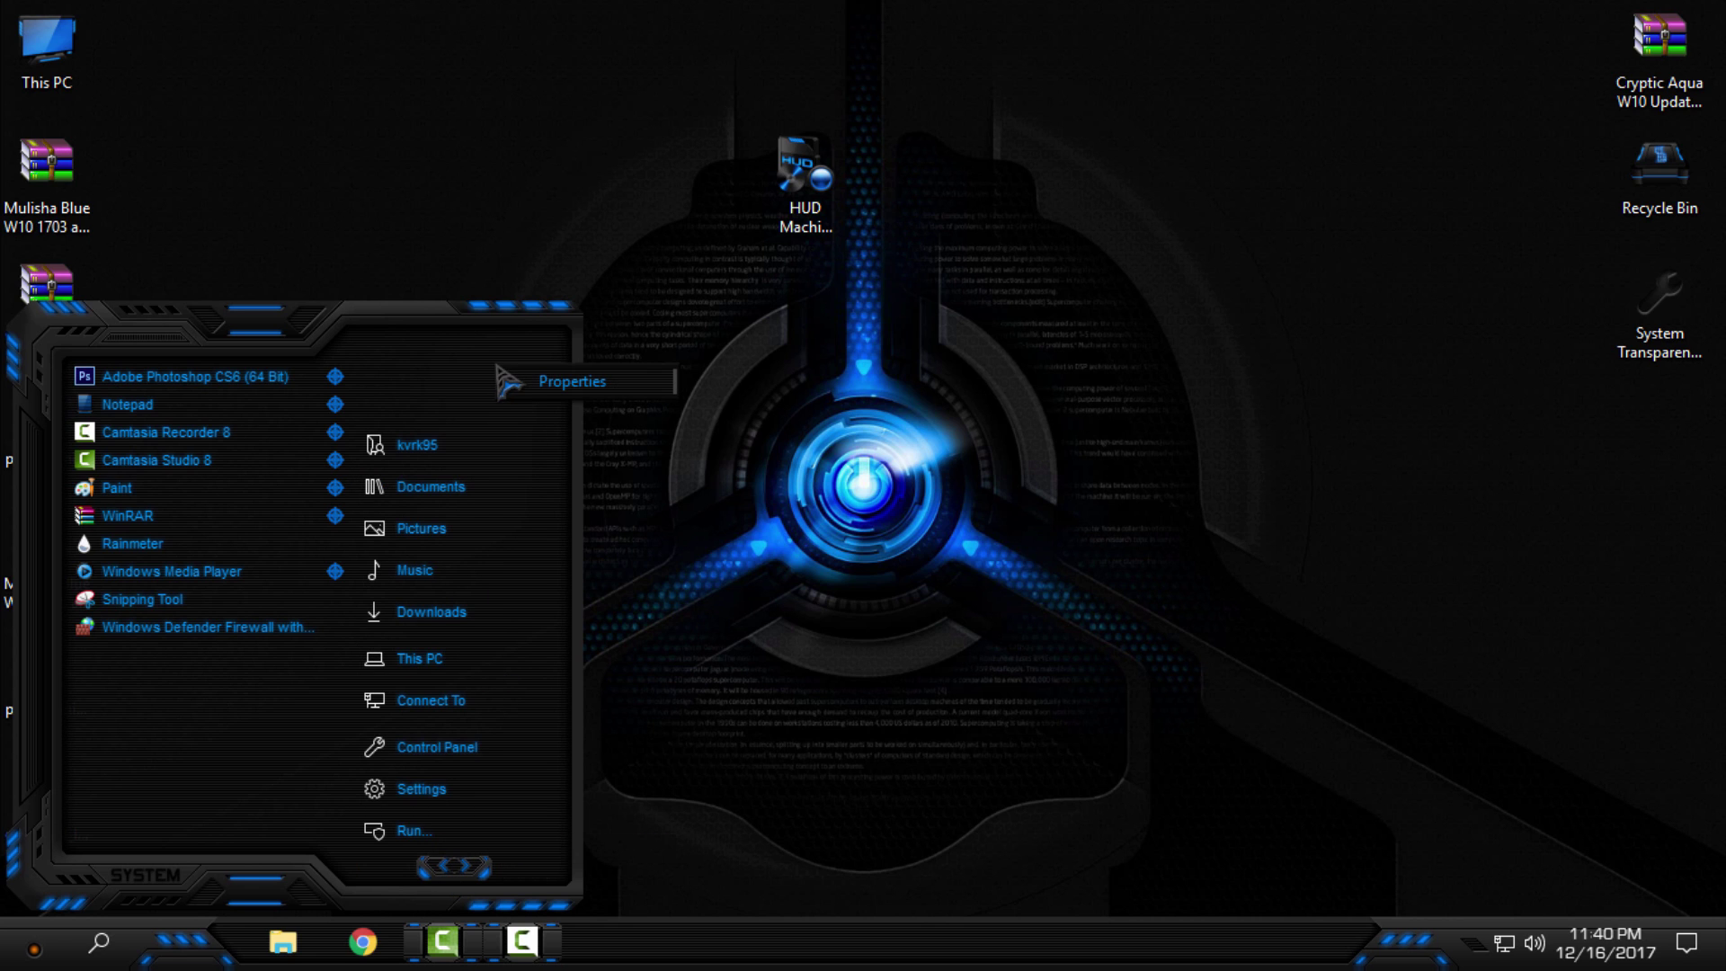
pyautogui.click(572, 382)
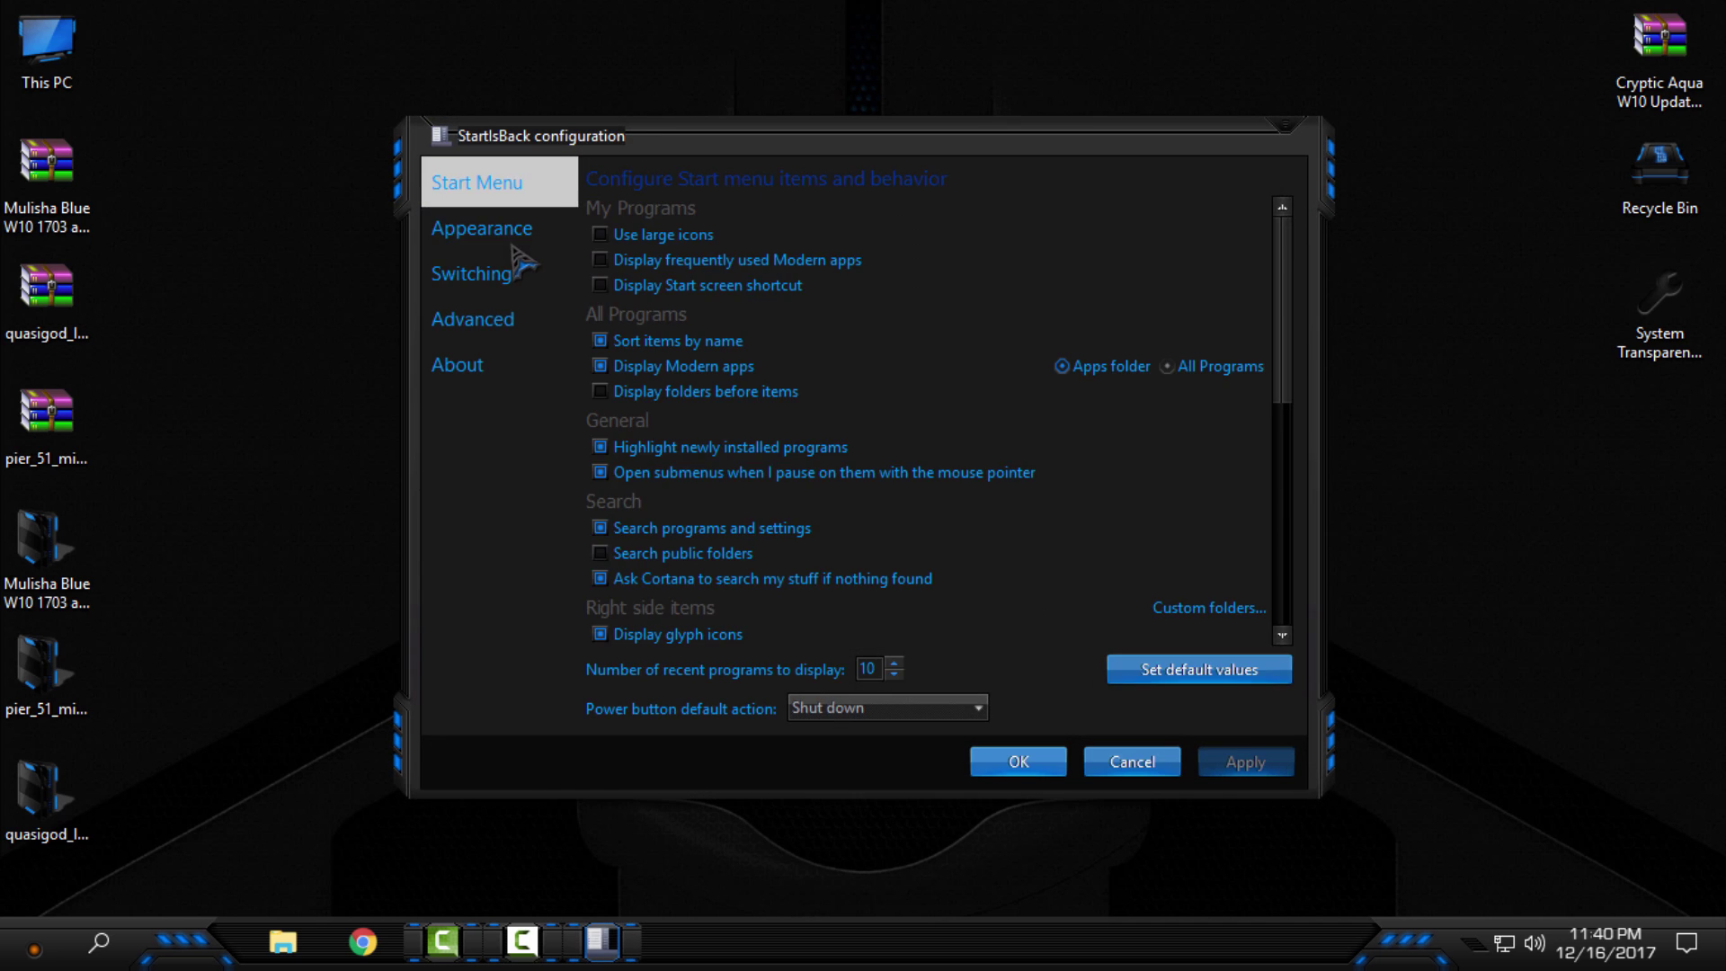
# Step: In Appearance settings, browse into Desktop > Mulisha Blue W10 1703 and 1709 > Mulisha-Blue
pyautogui.click(481, 227)
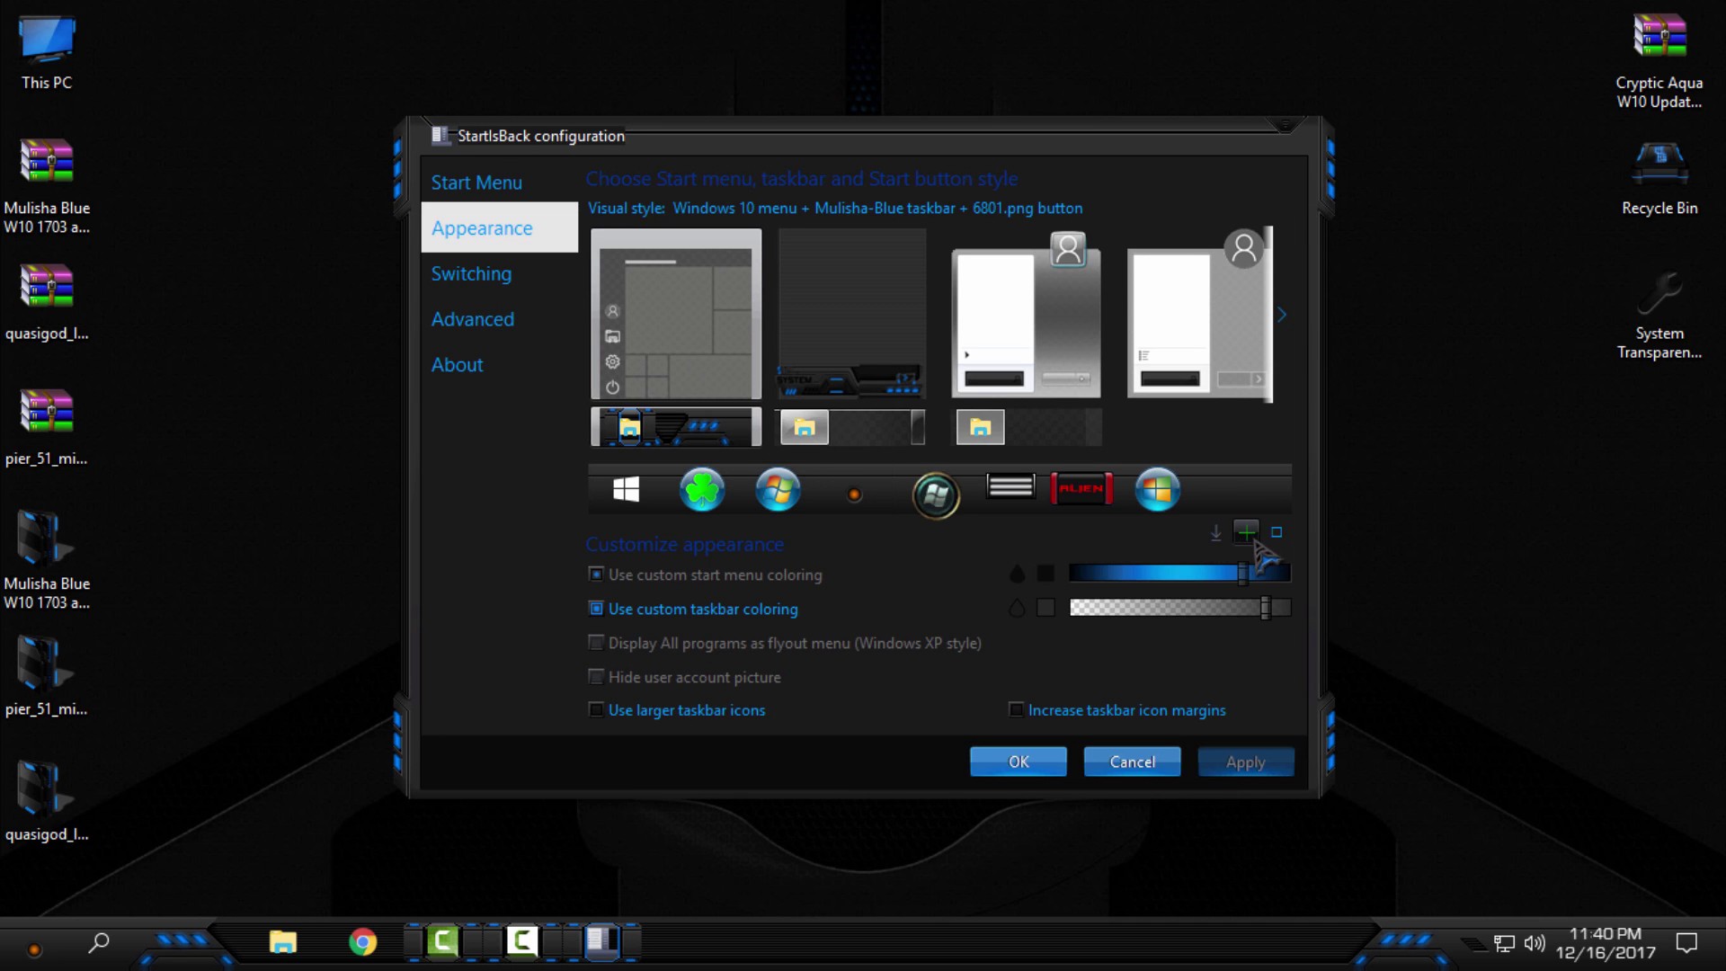
pyautogui.click(1246, 533)
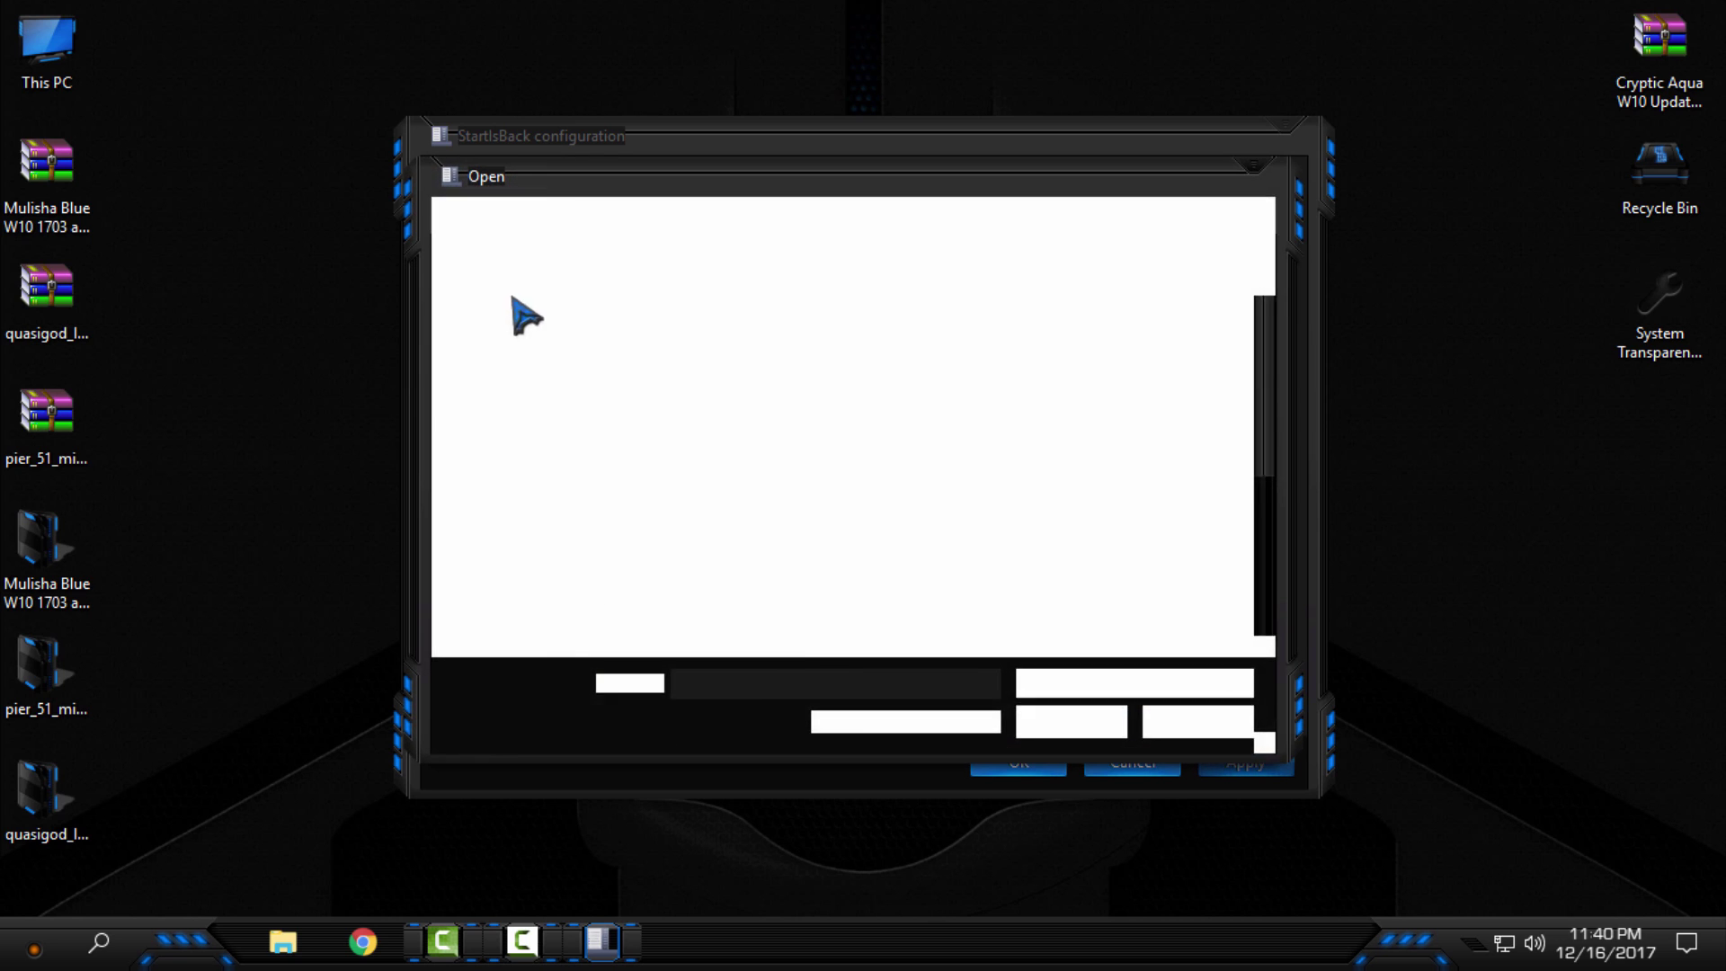
pyautogui.click(527, 340)
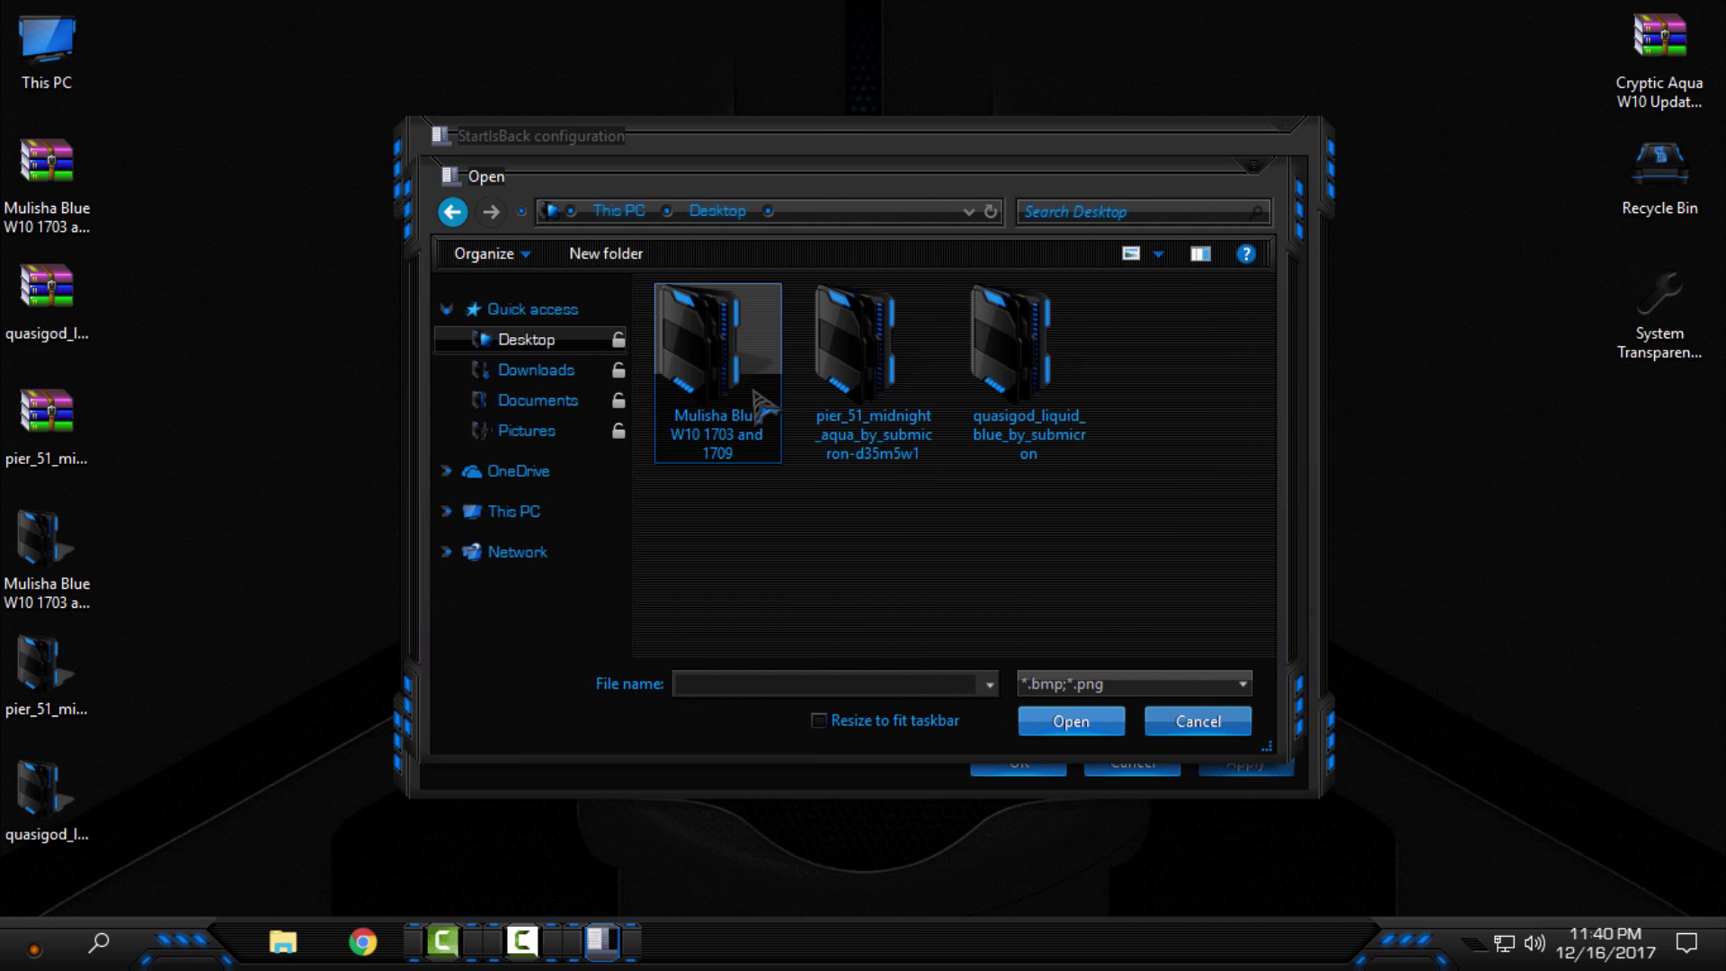
pyautogui.doubleClick(719, 371)
pyautogui.click(728, 326)
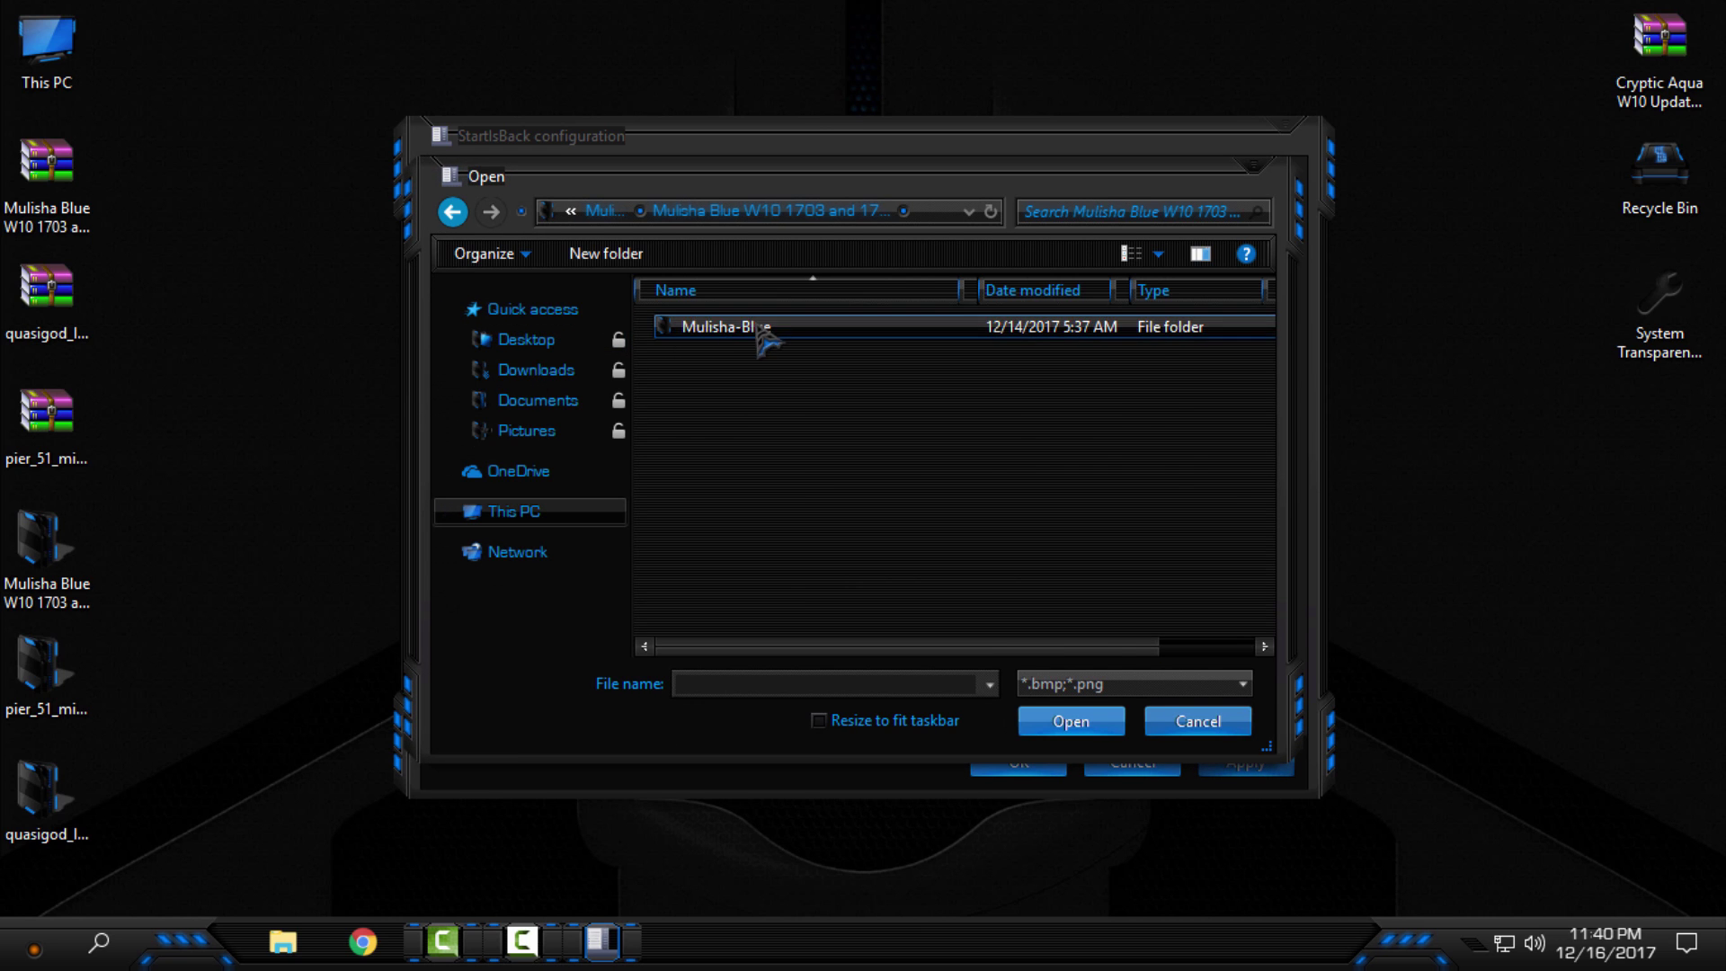
pyautogui.doubleClick(728, 326)
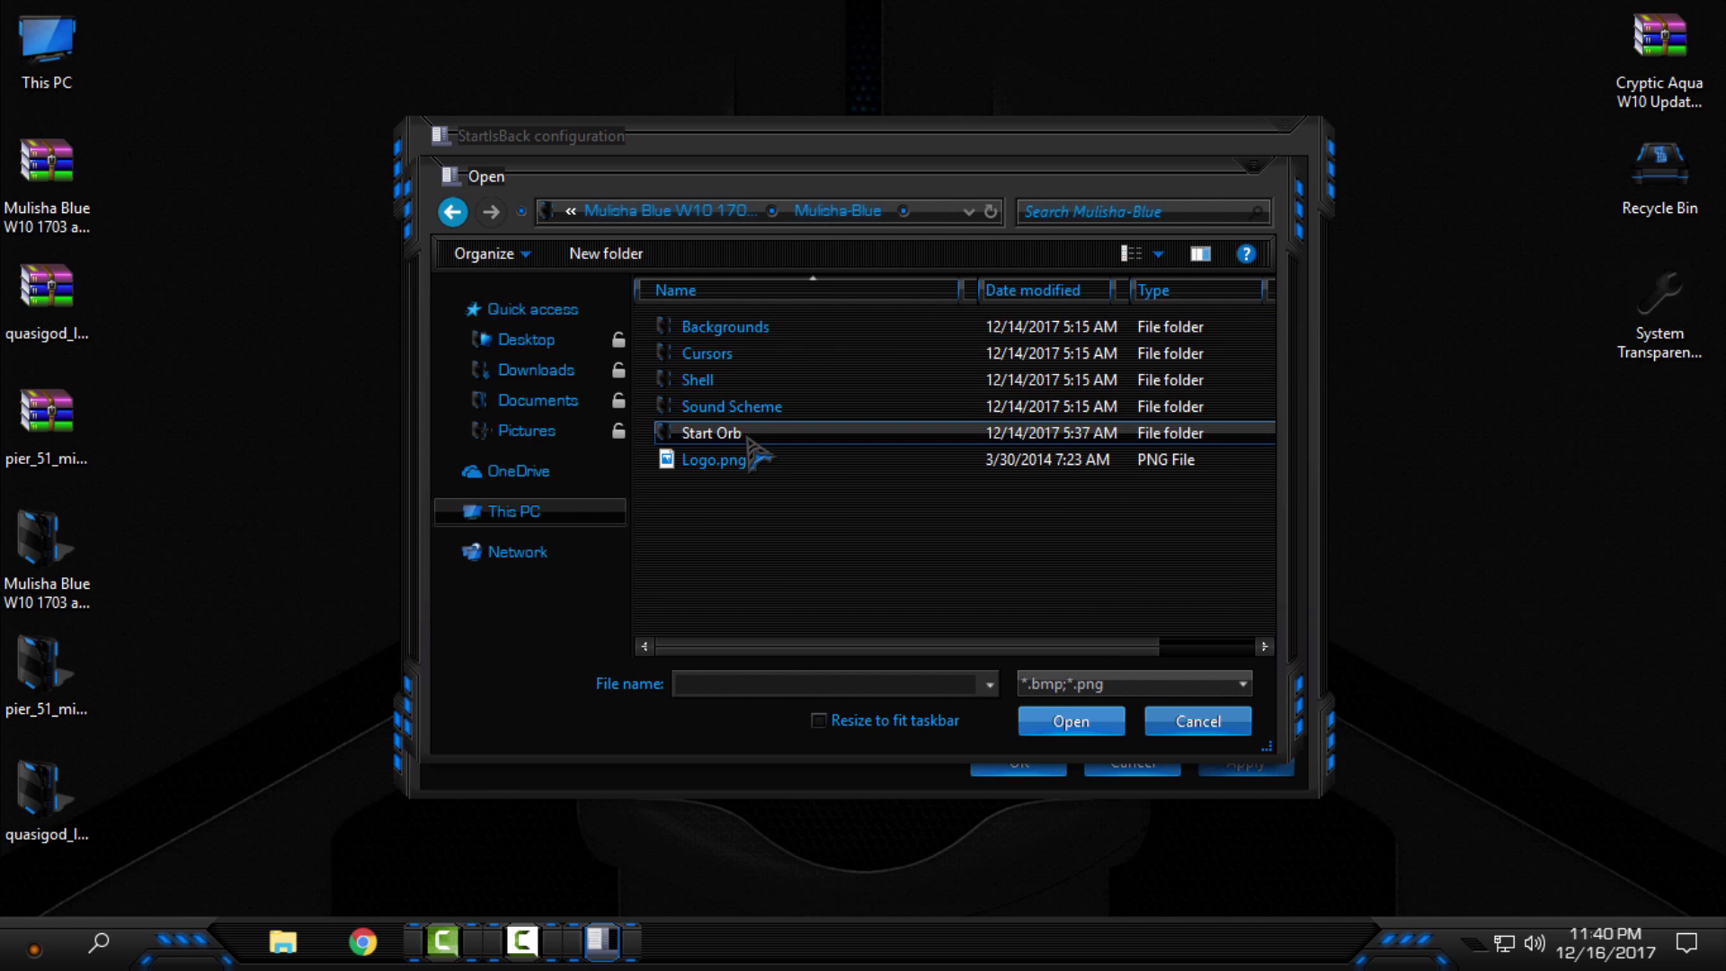
# Step: Load Mulisha Blue Alternate Start Orb.png from the Start Orb folder
pyautogui.doubleClick(712, 433)
pyautogui.click(716, 358)
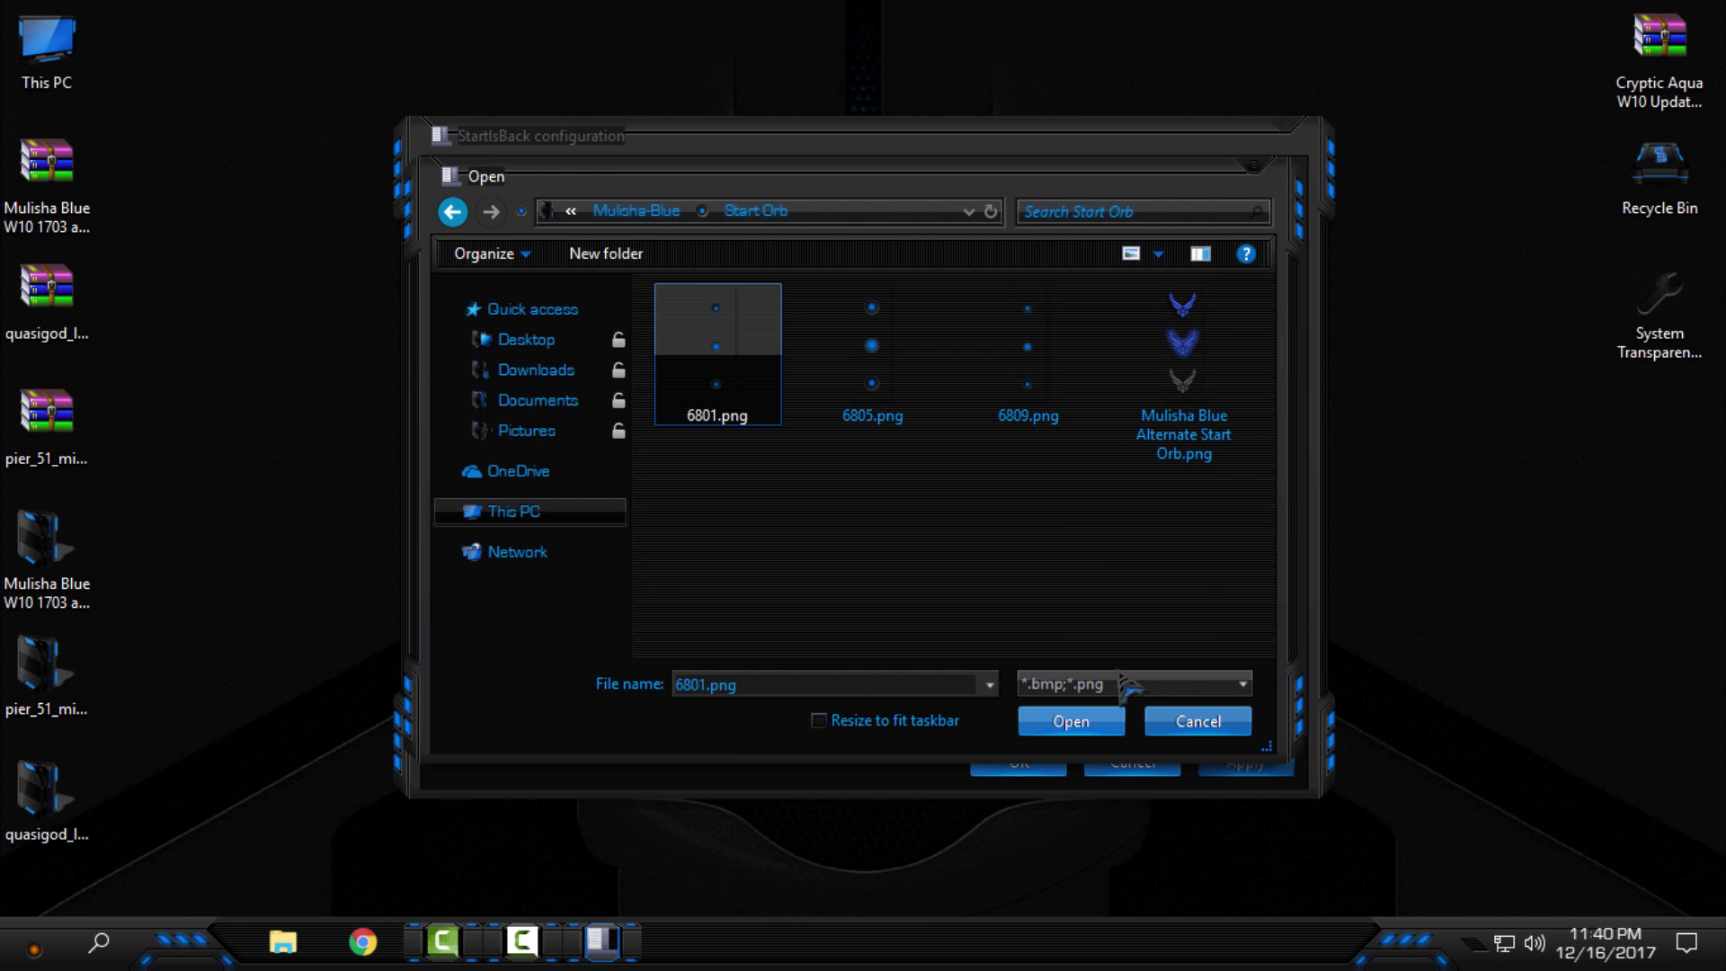
pyautogui.click(1211, 434)
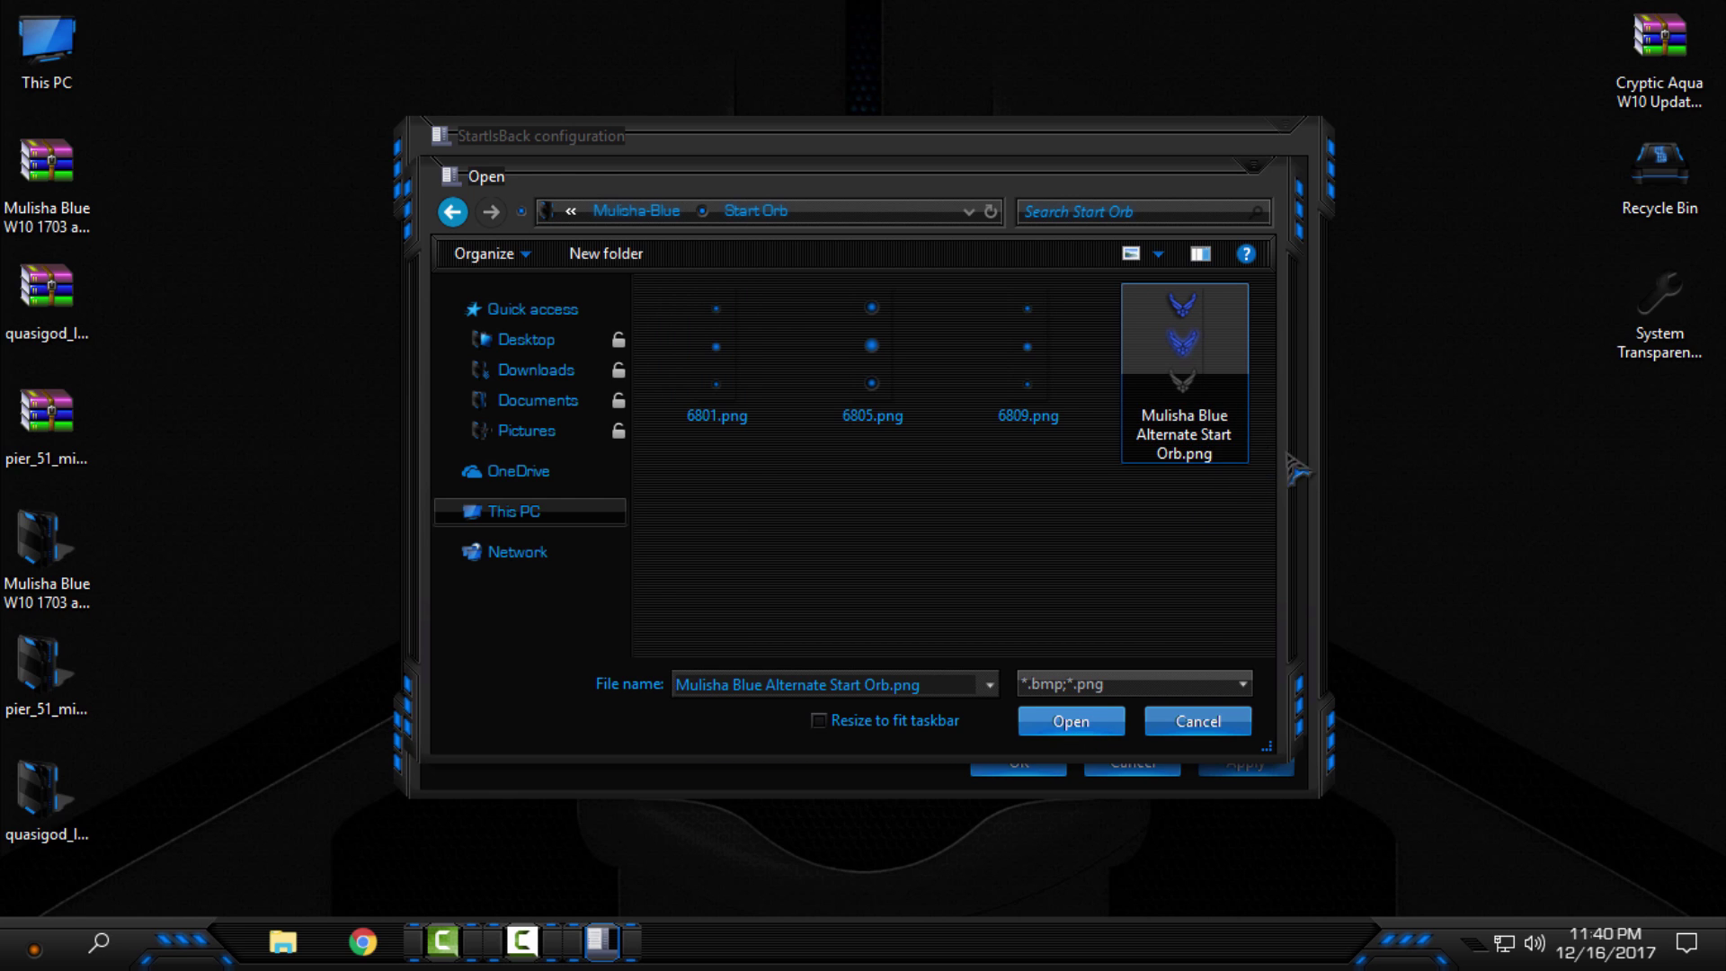
pyautogui.click(1068, 722)
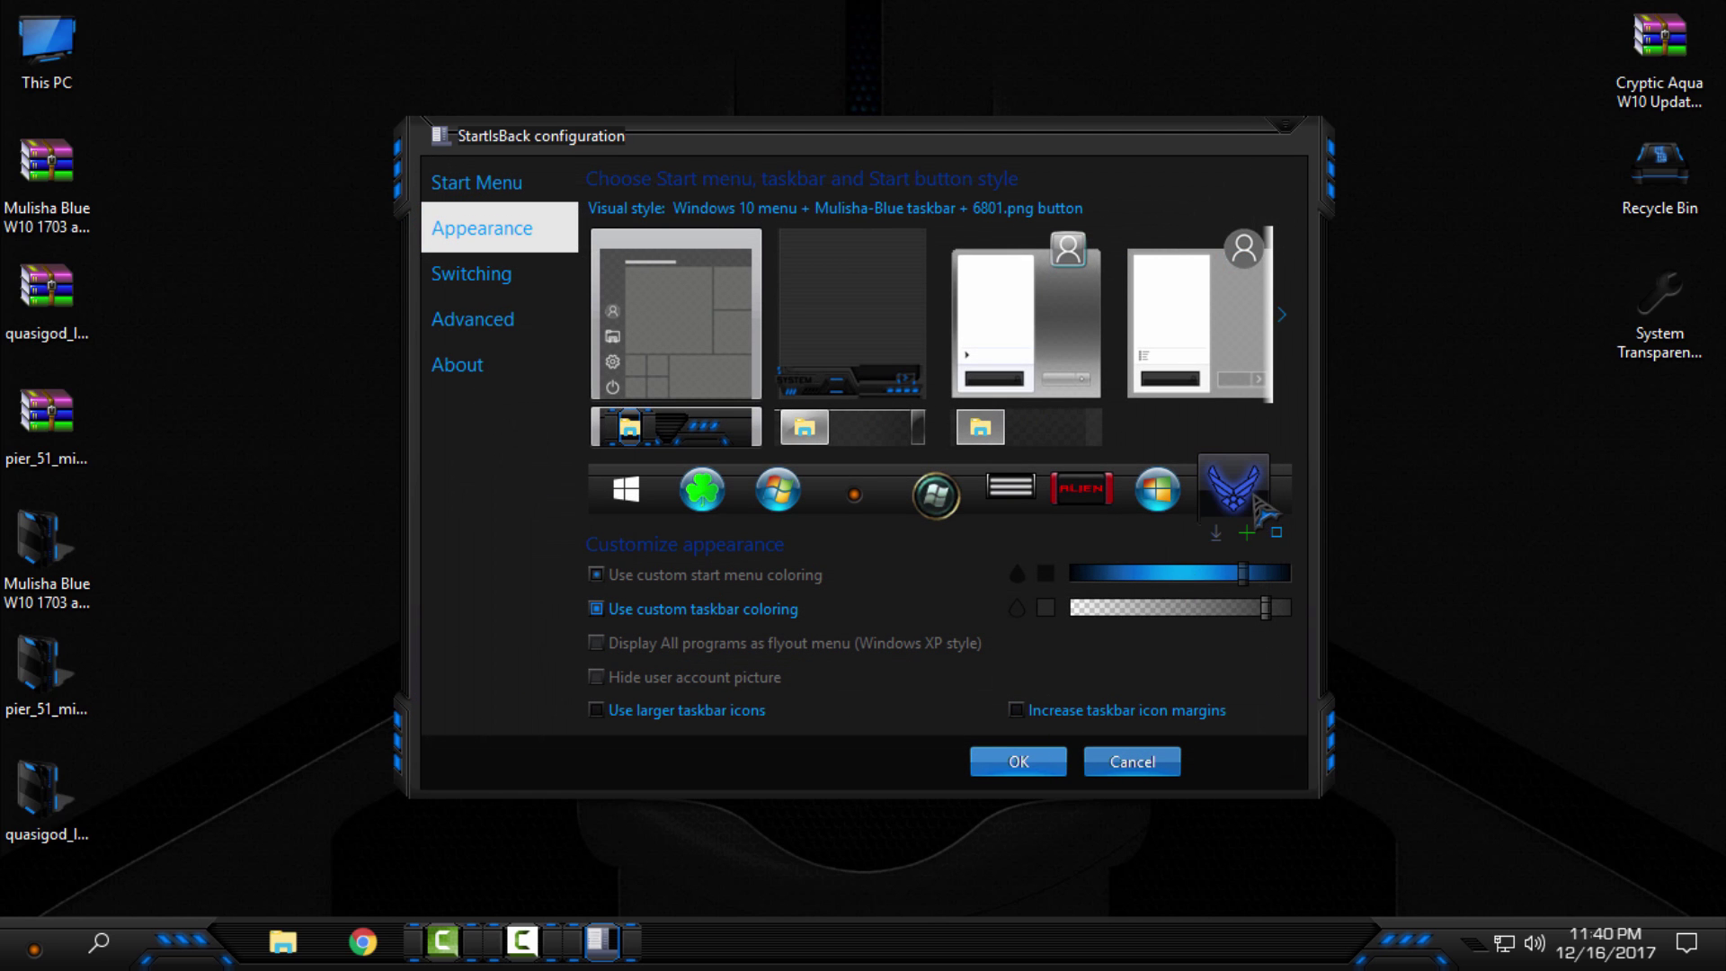
# Step: Apply the Mulisha-Blue menu style with the Alternate Start Orb, then preview the Start menu
pyautogui.click(1233, 488)
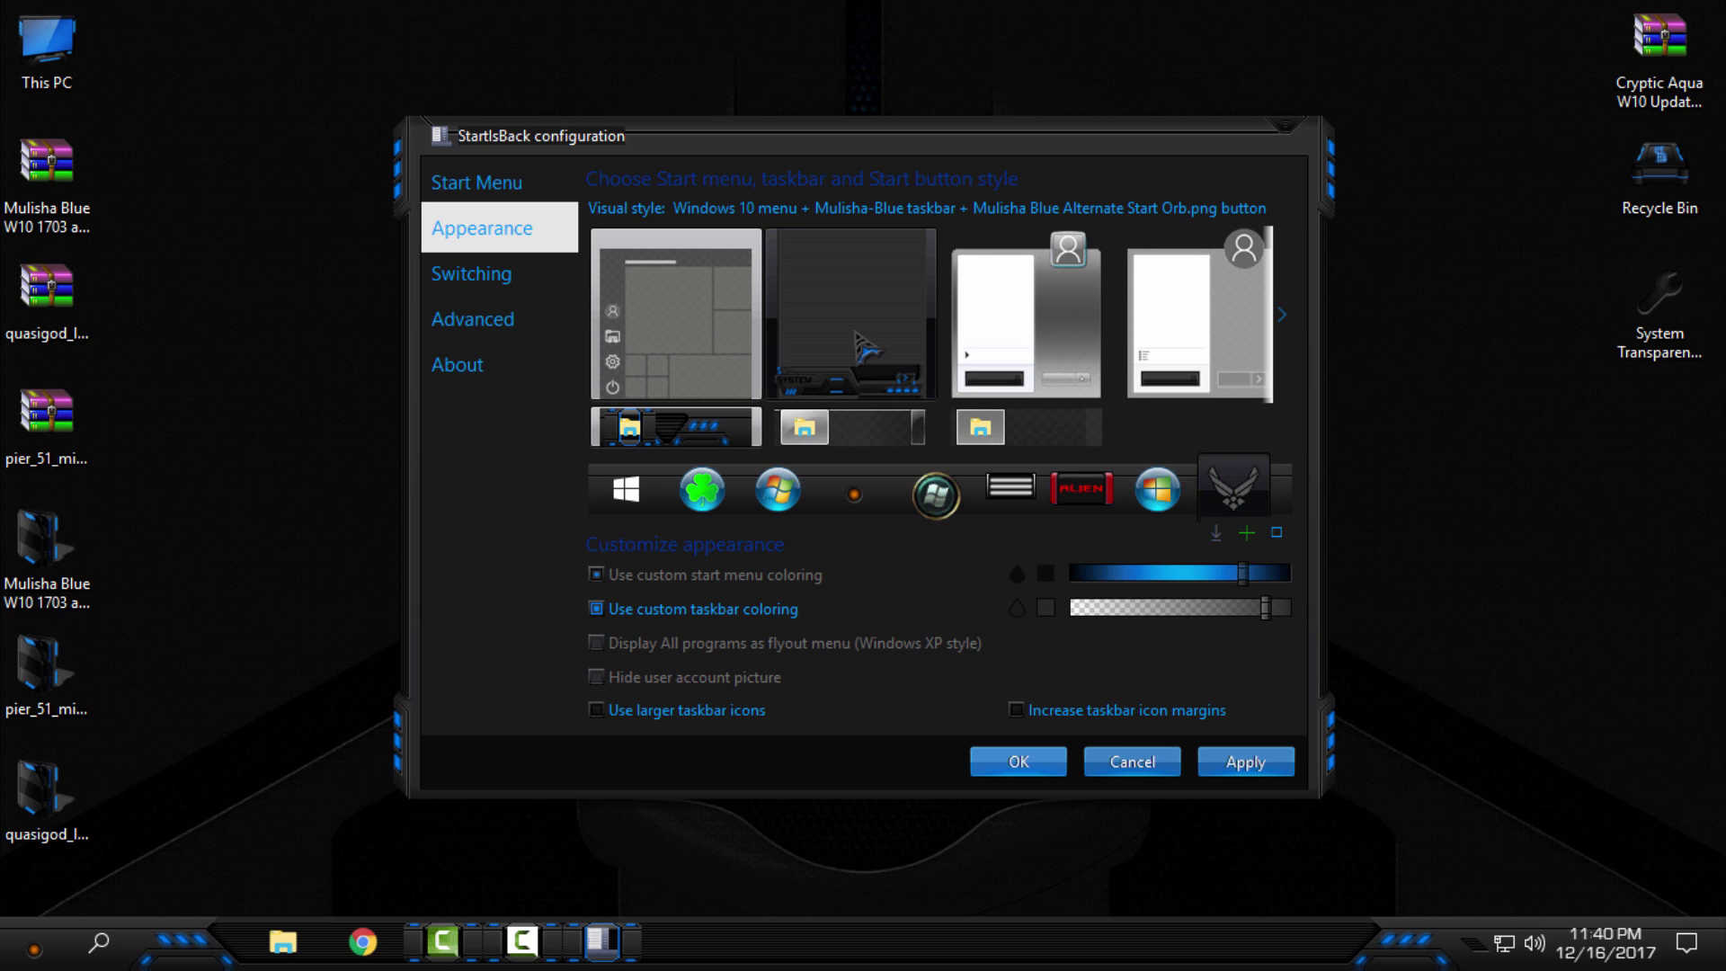
pyautogui.click(877, 357)
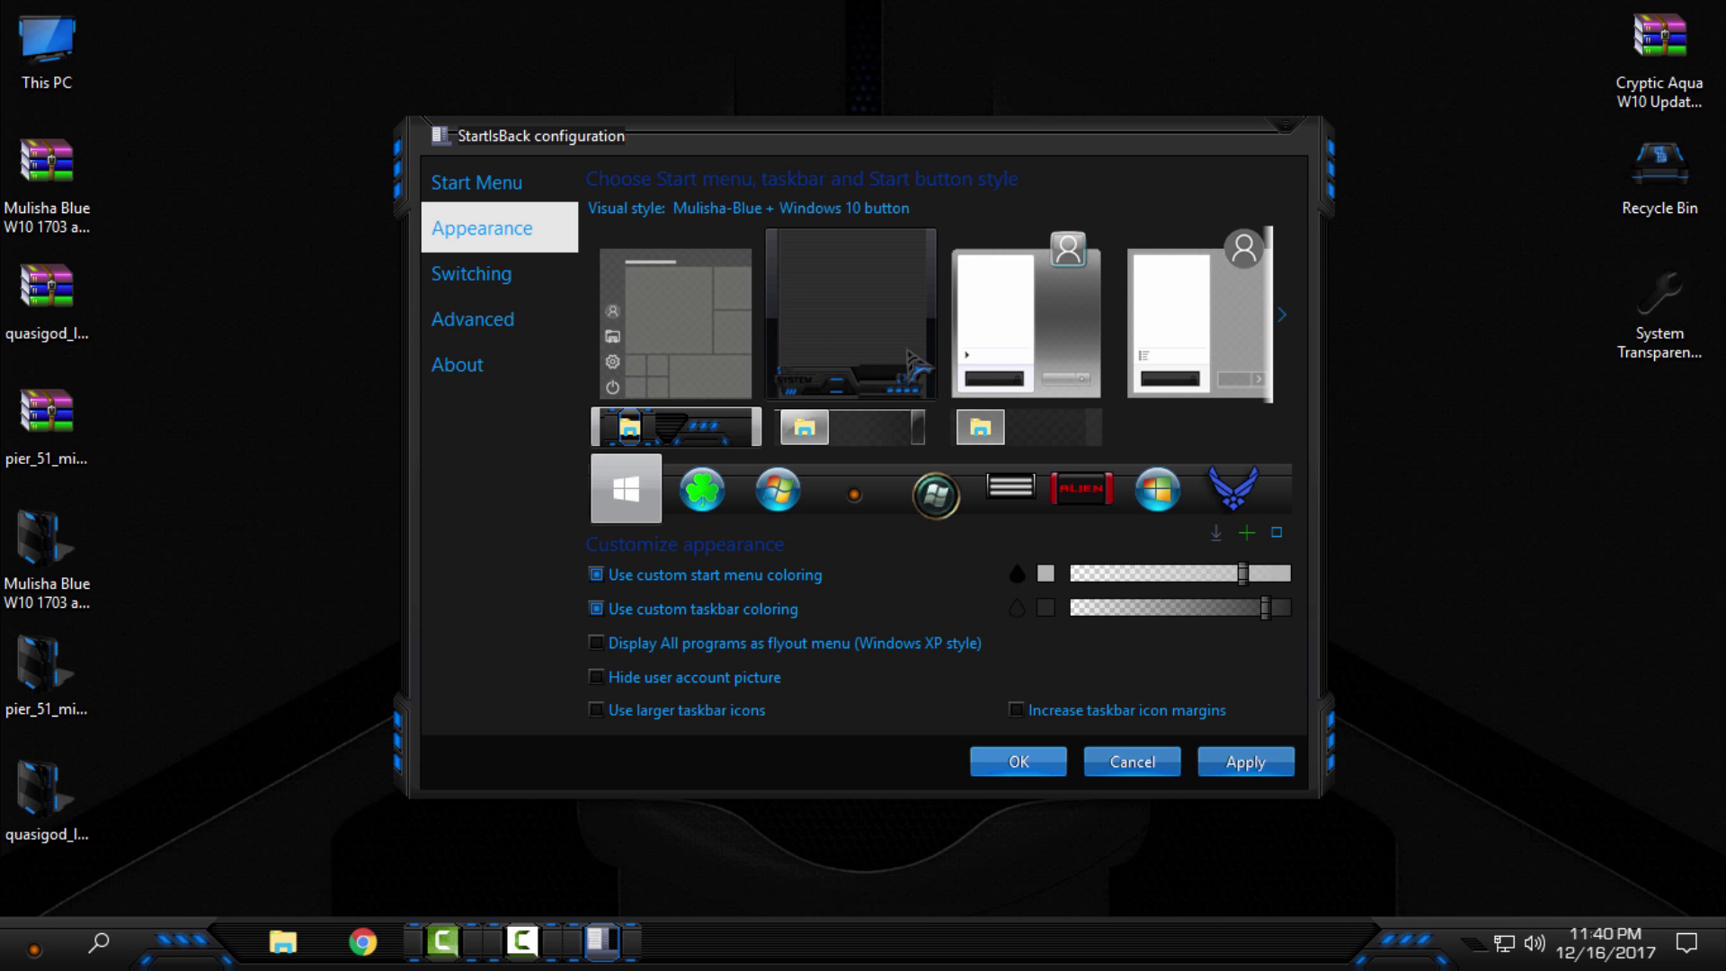
pyautogui.click(1234, 488)
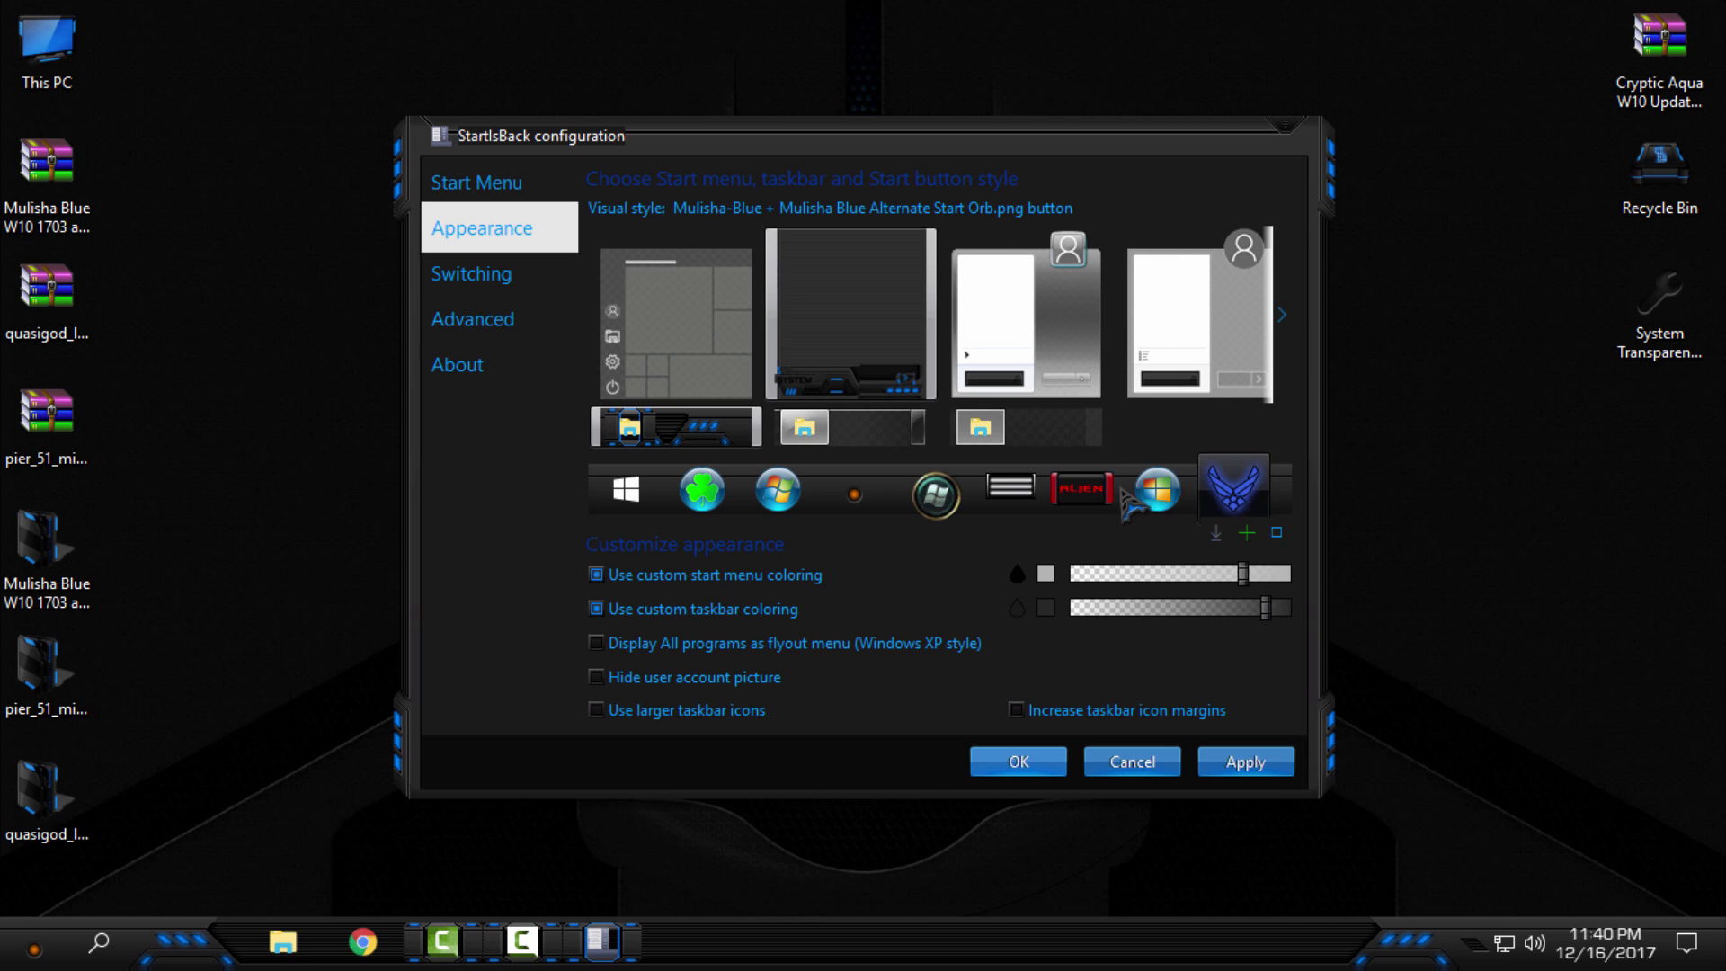
pyautogui.click(1245, 763)
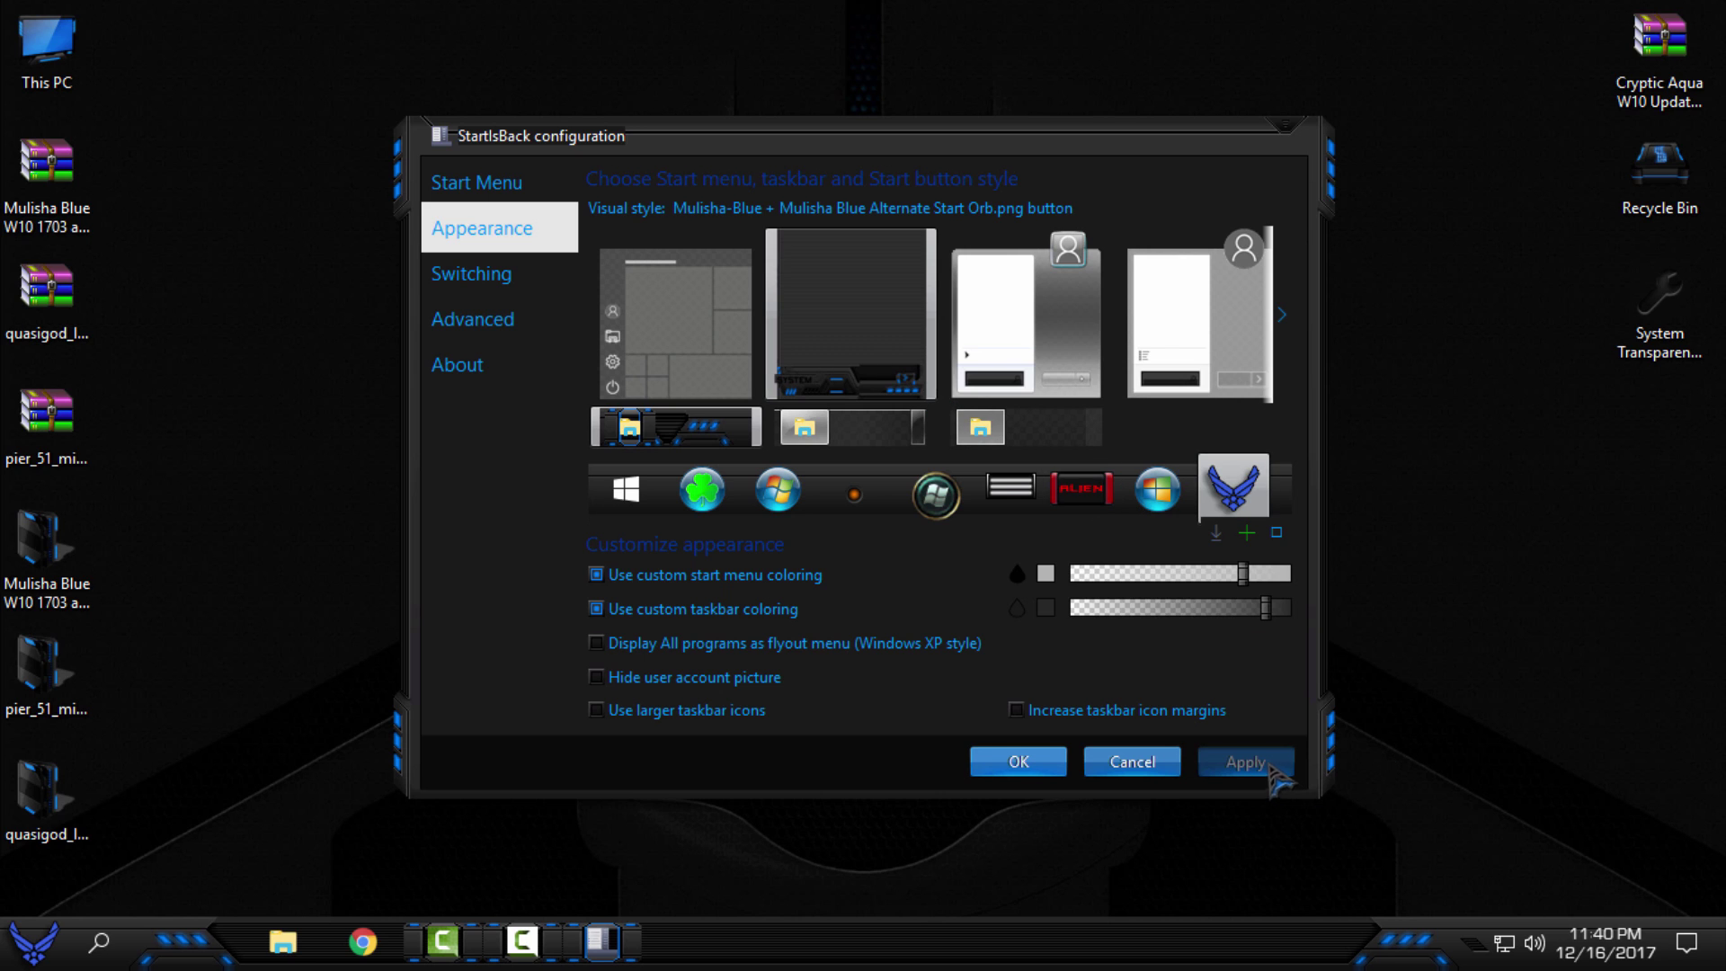
pyautogui.press('super')
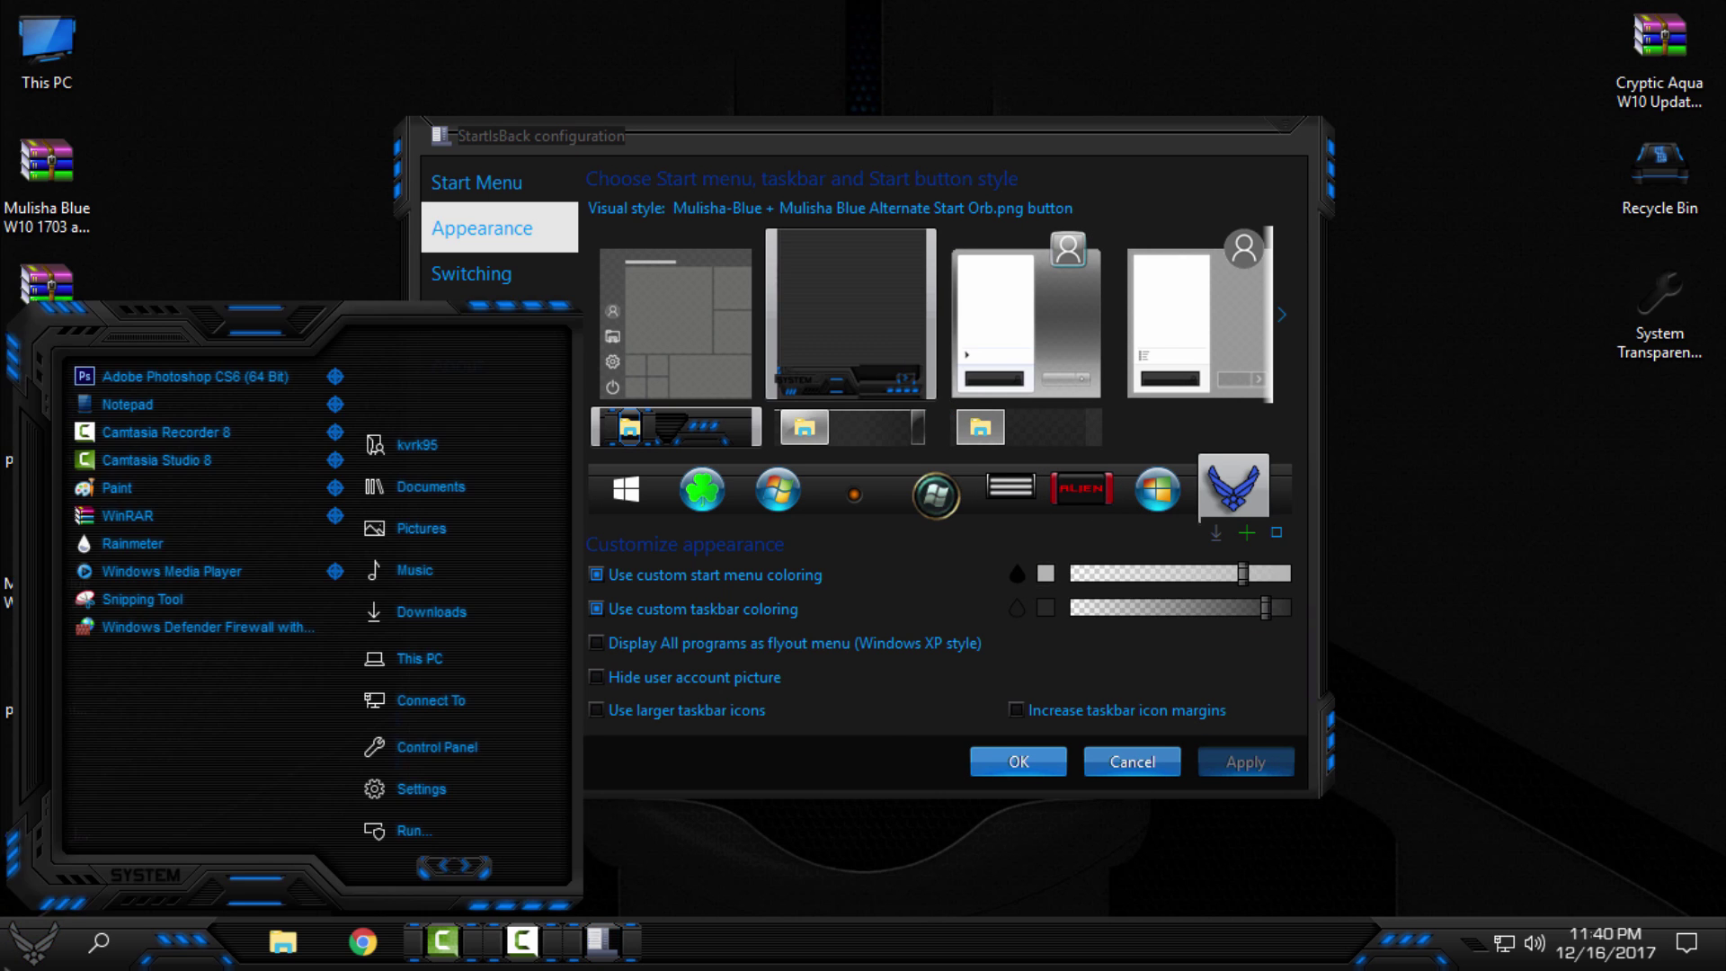
pyautogui.press('super')
# Step: Accept the StartIsBack settings, check the new Start menu, and select System Transparency on the desktop
pyautogui.click(1018, 762)
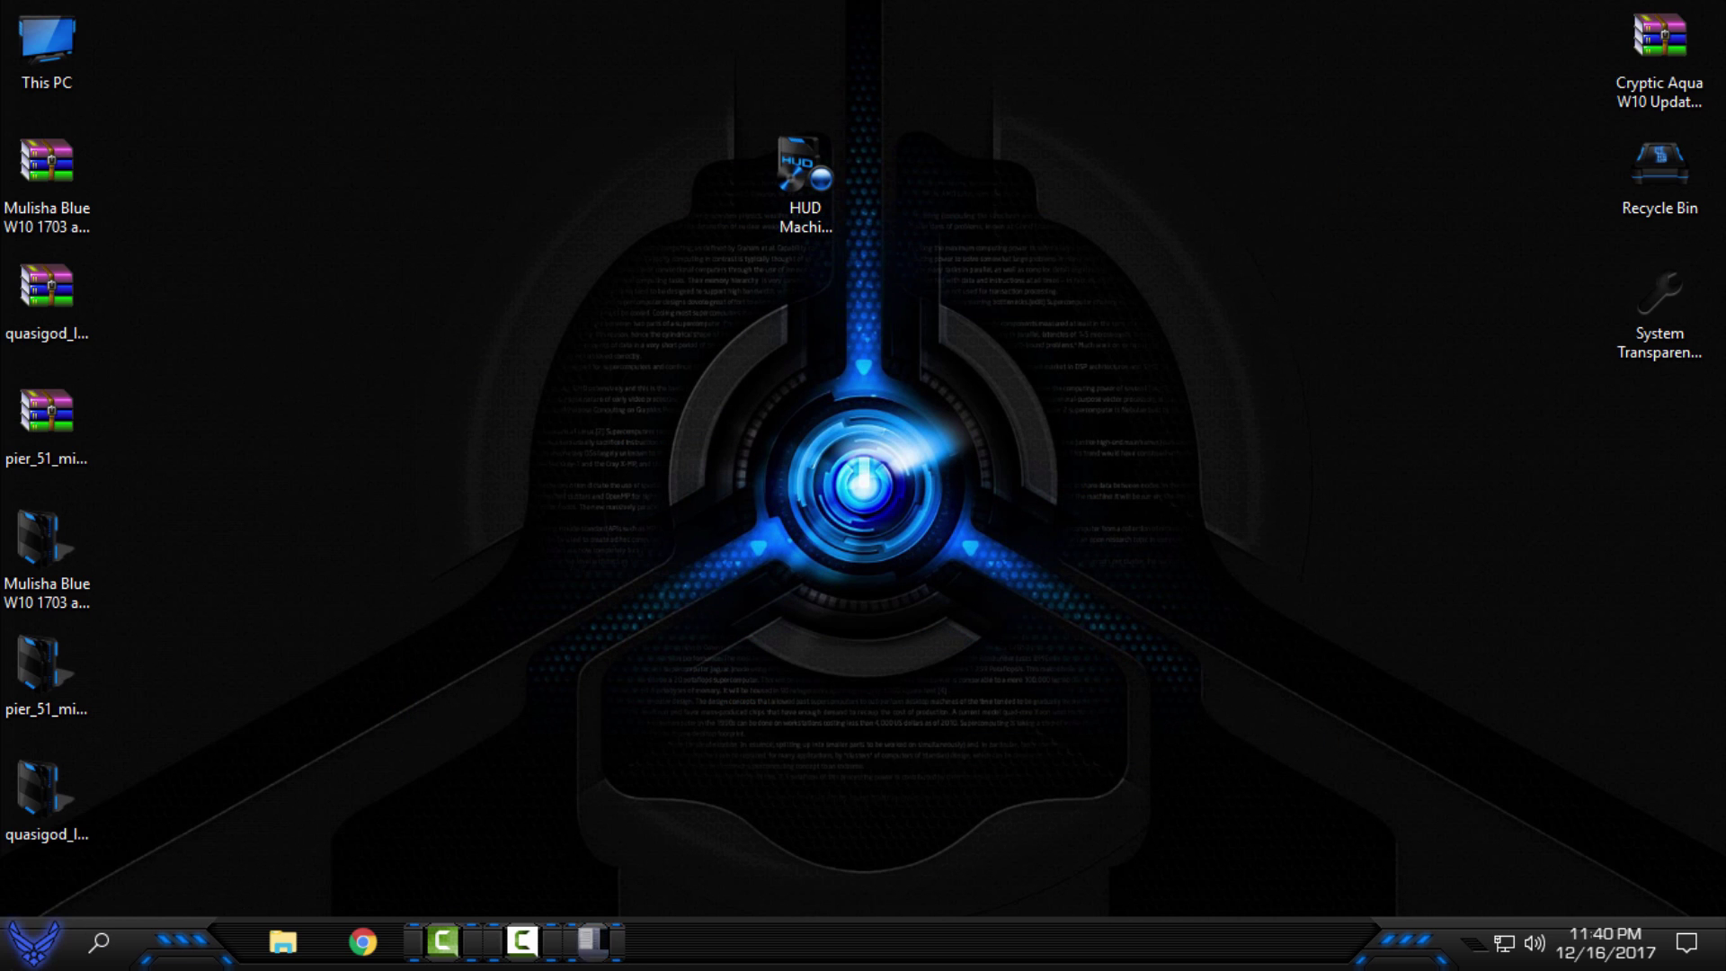
pyautogui.click(32, 941)
pyautogui.click(32, 942)
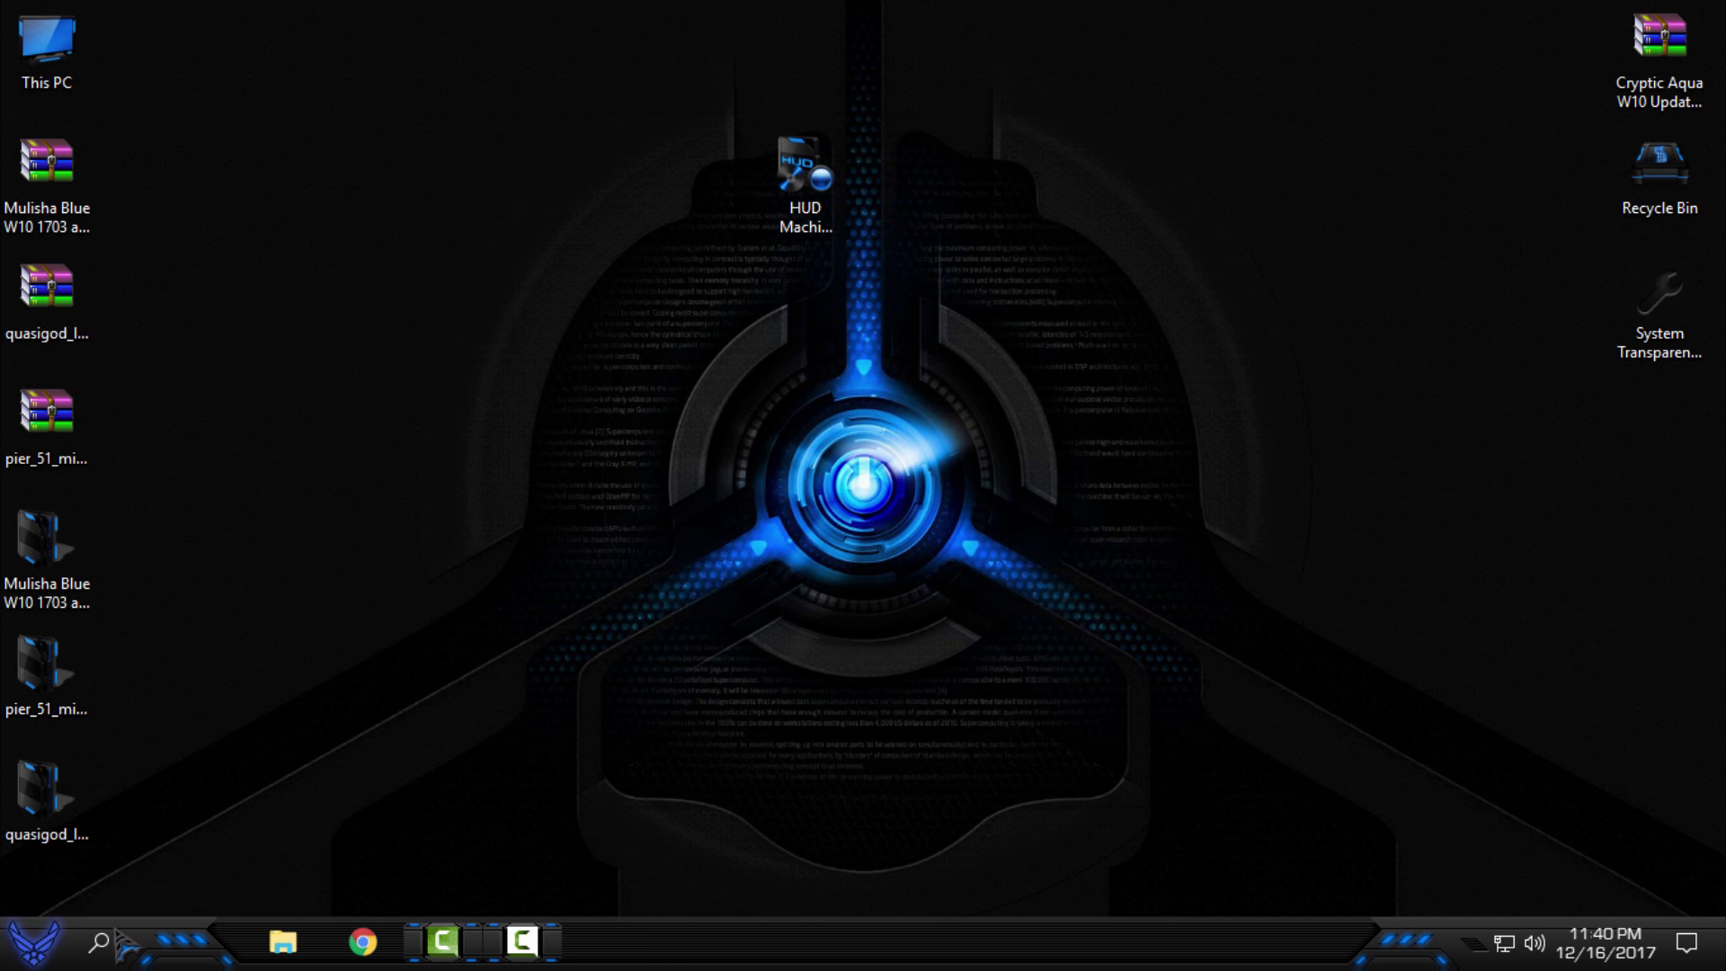
pyautogui.click(33, 941)
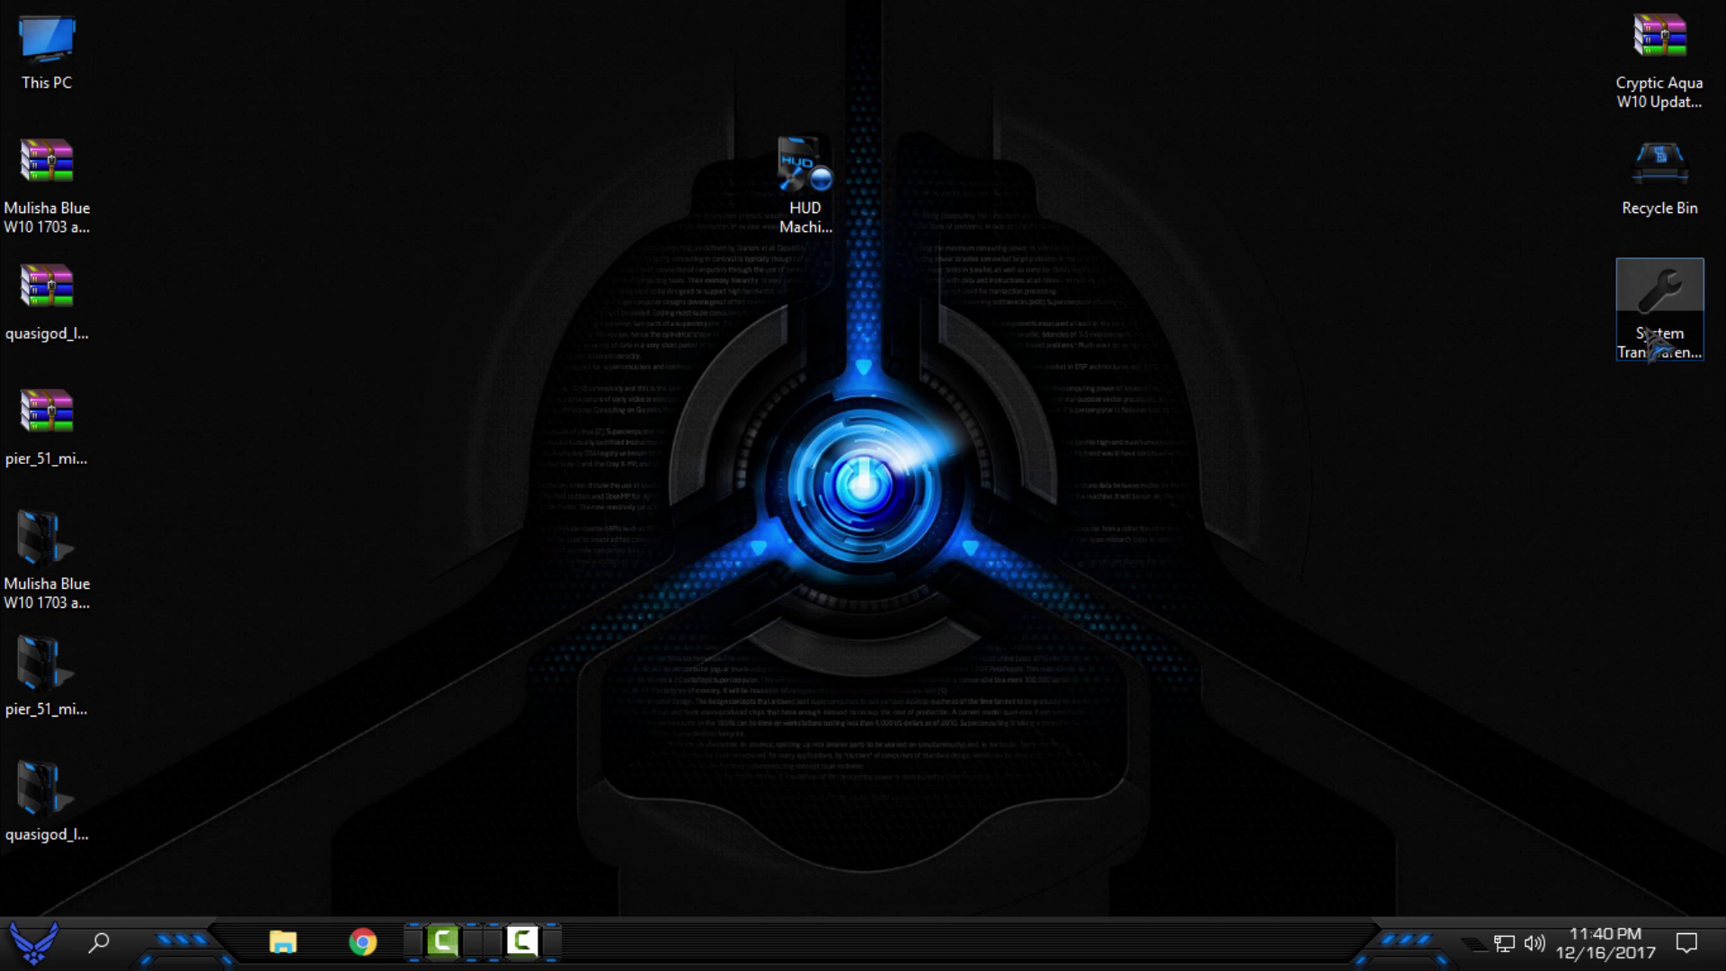
pyautogui.moveTo(1659, 310)
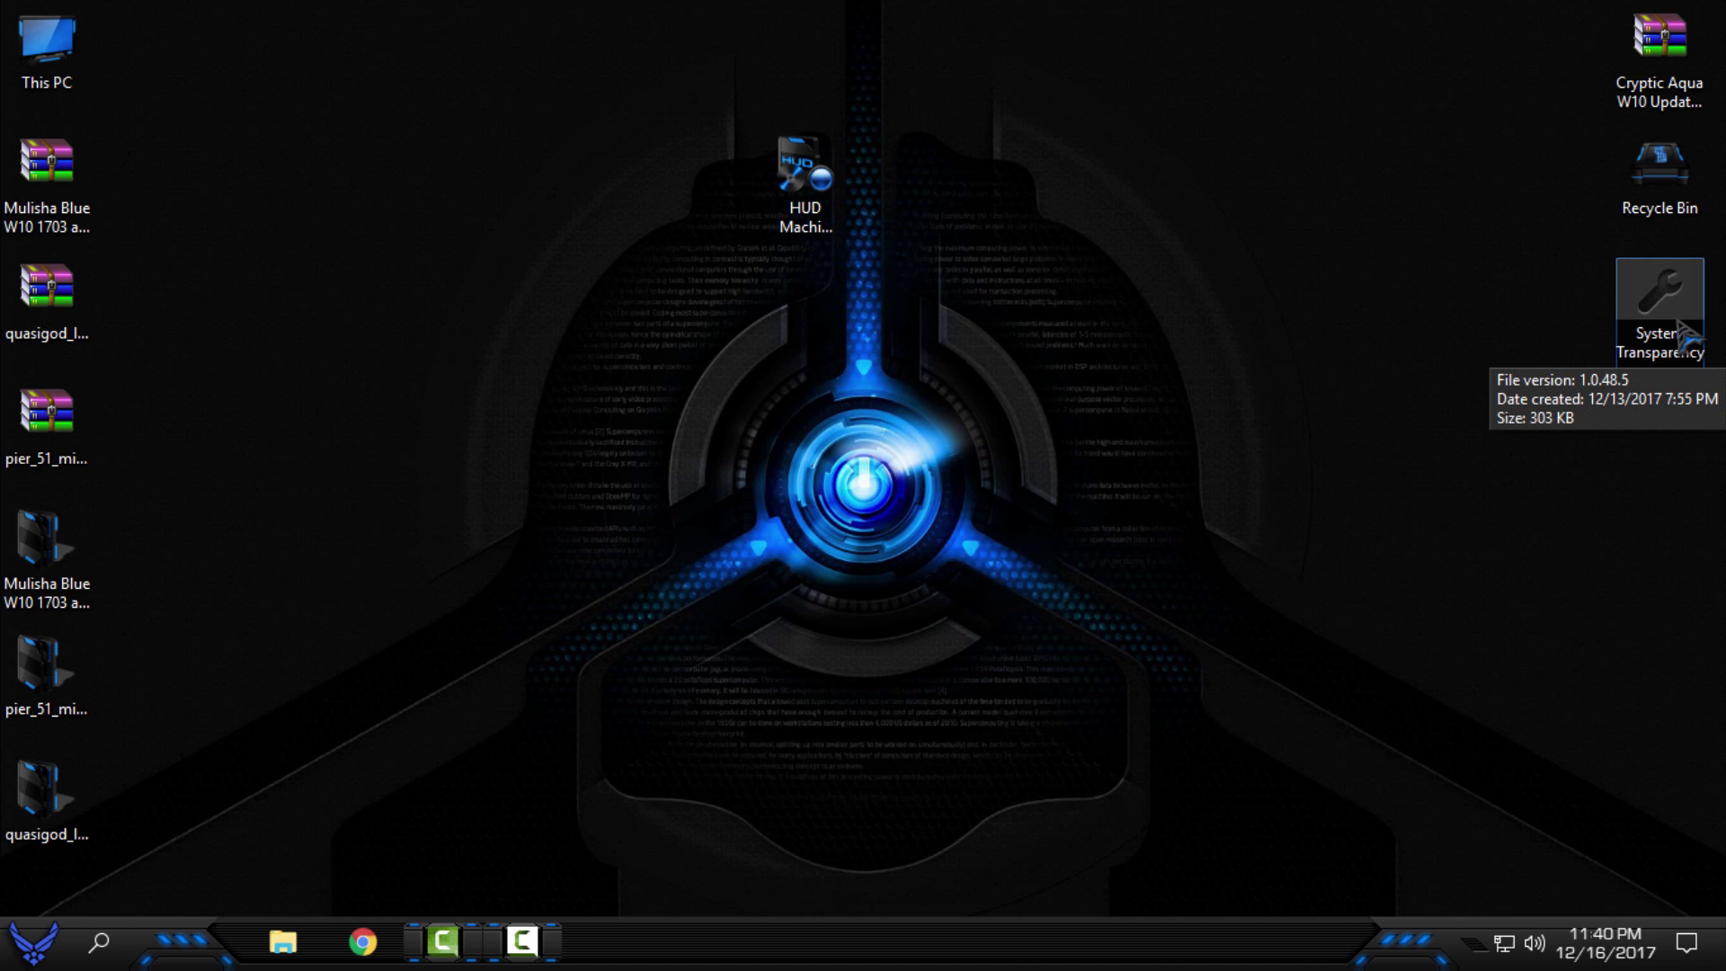
pyautogui.click(1676, 340)
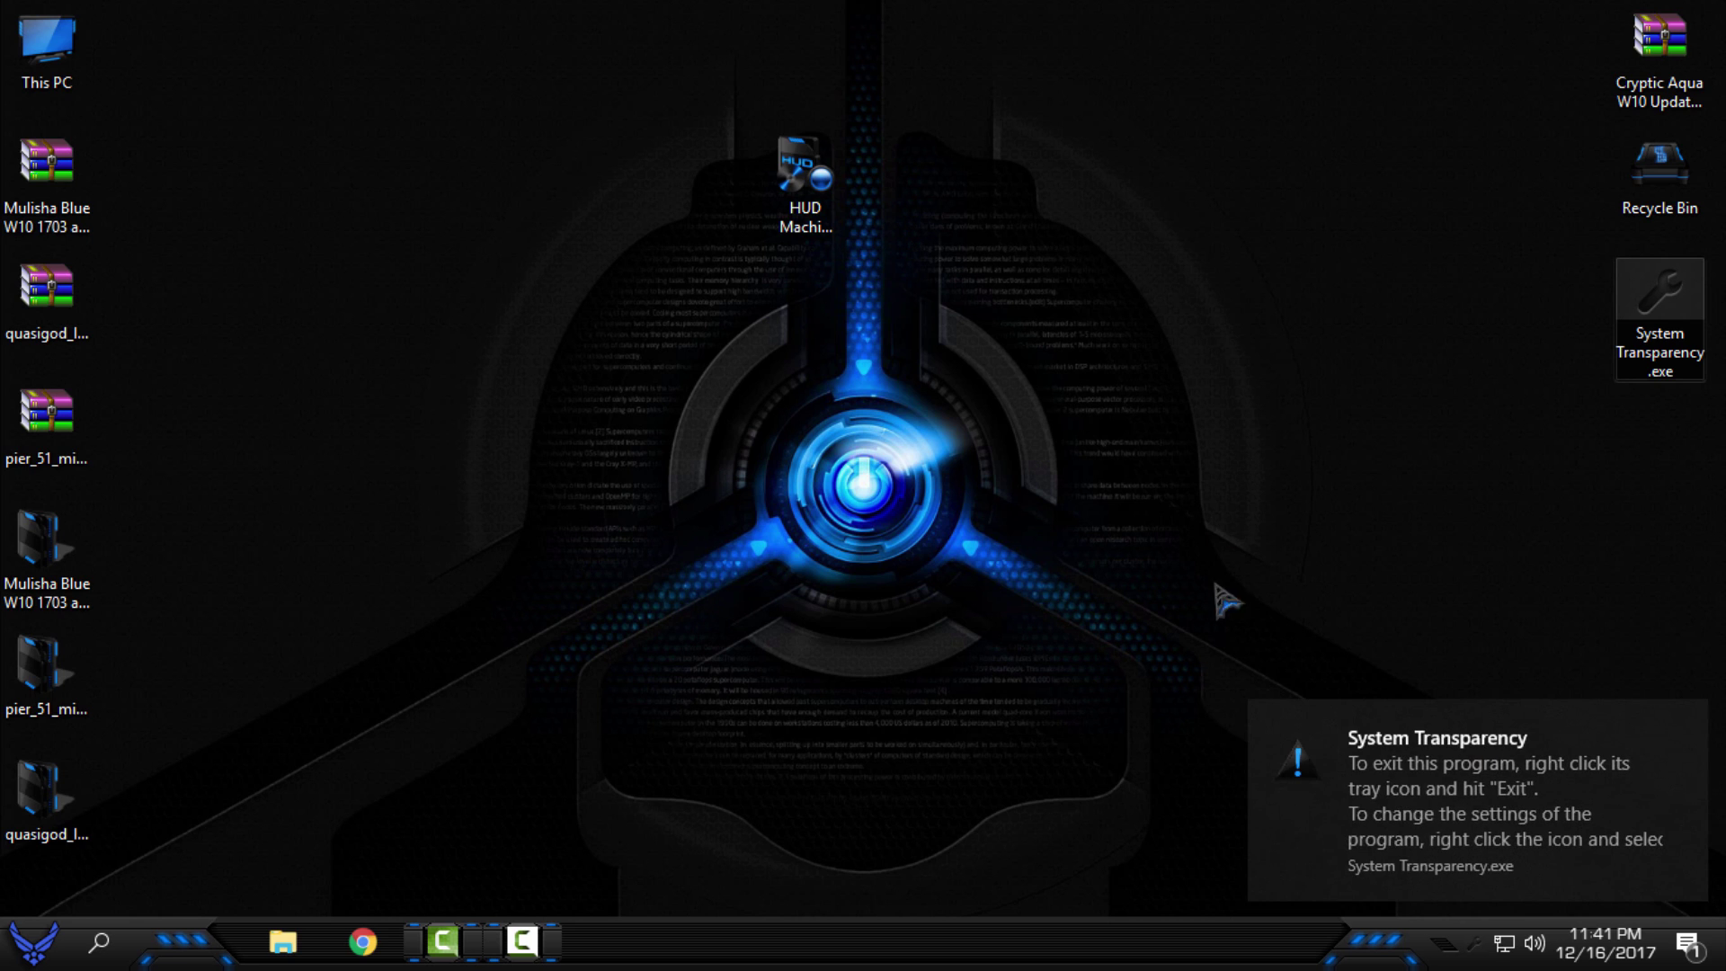
# Step: Dismiss the notice and open System Transparency's Setup and Info from its tray icon
pyautogui.click(1632, 807)
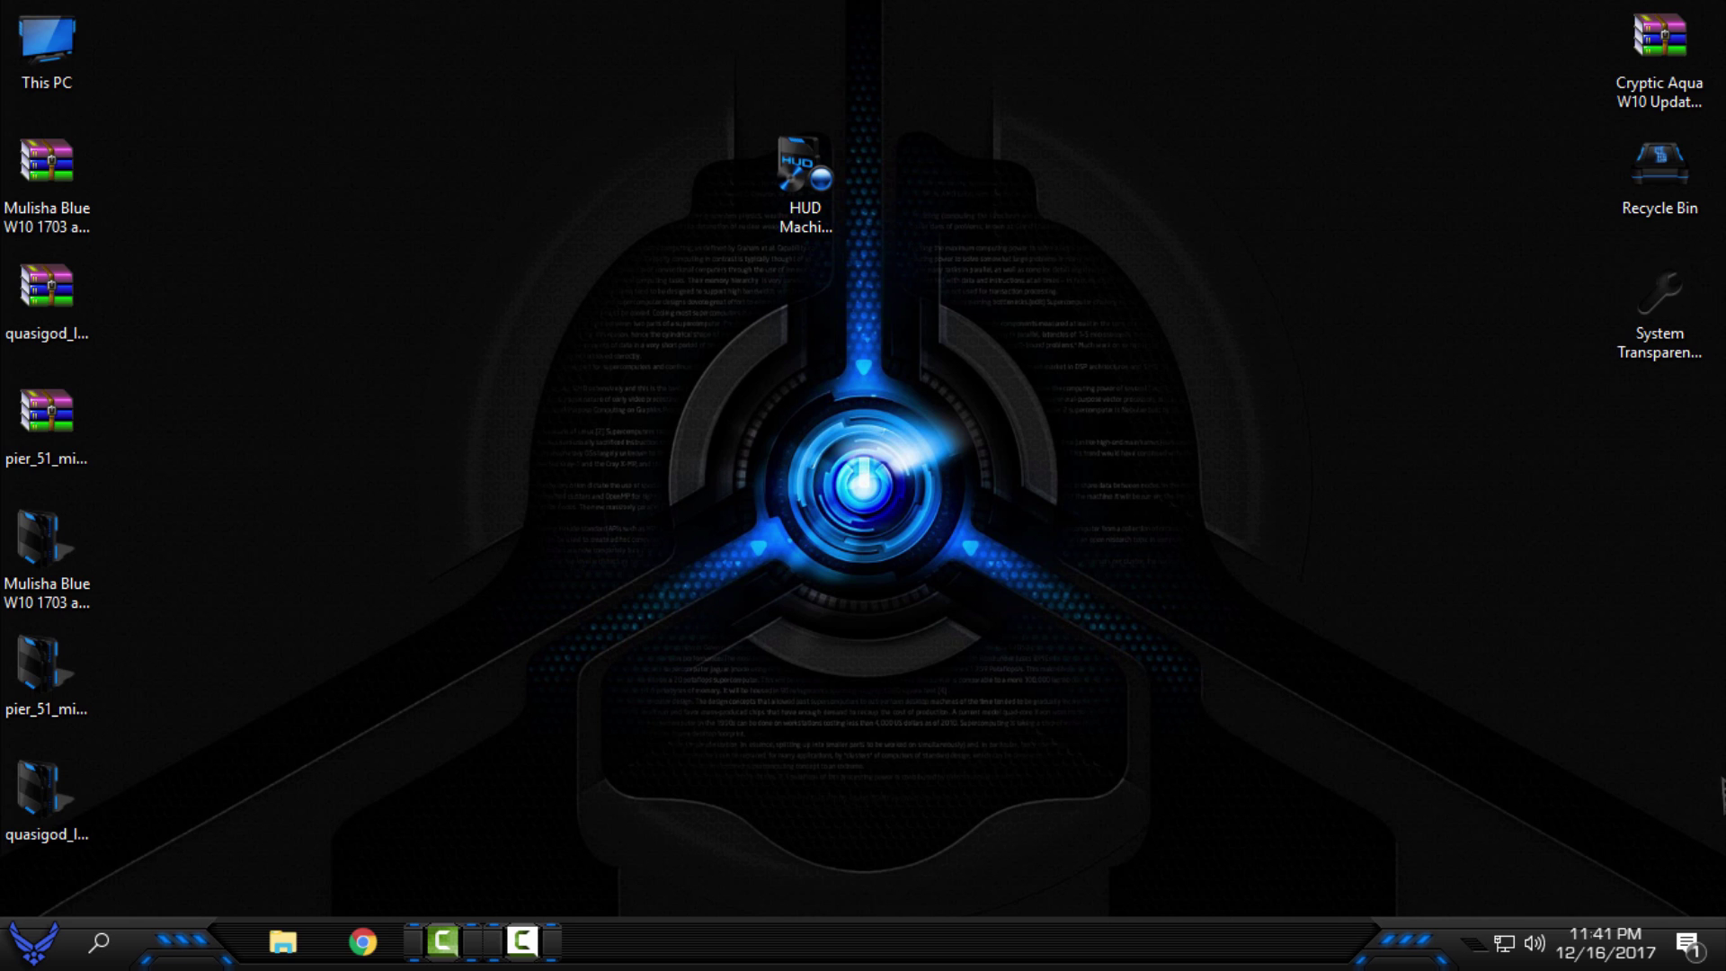
pyautogui.click(1477, 946)
pyautogui.rightClick(1456, 906)
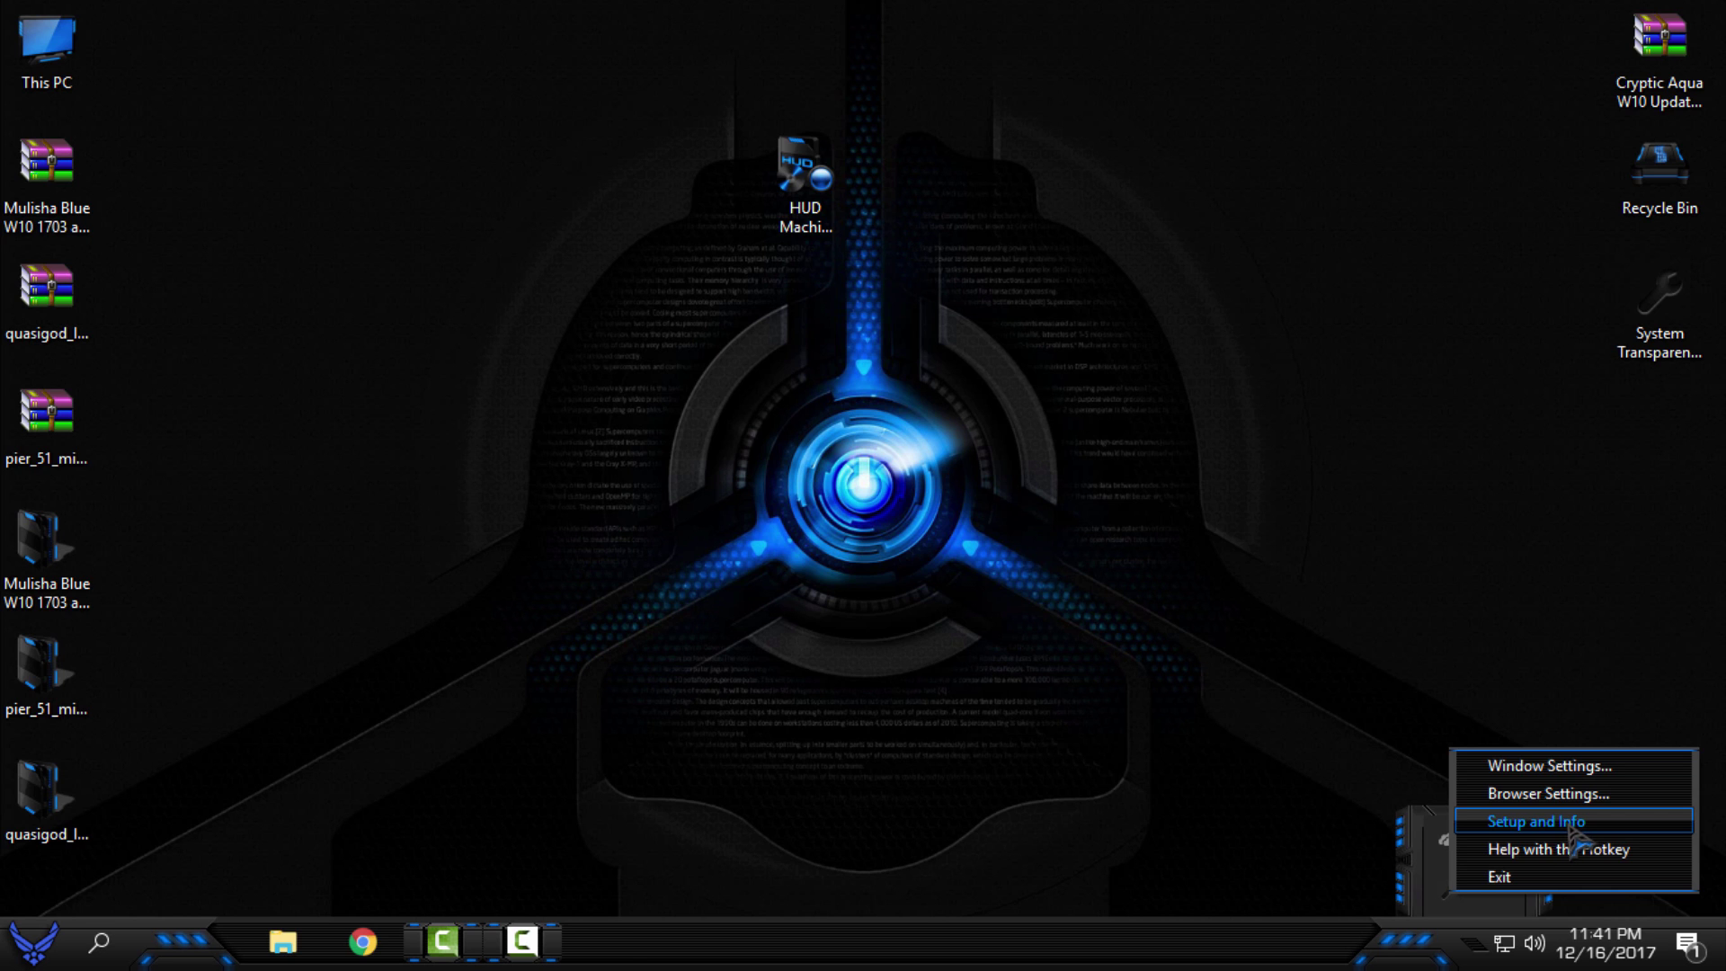
pyautogui.click(1537, 821)
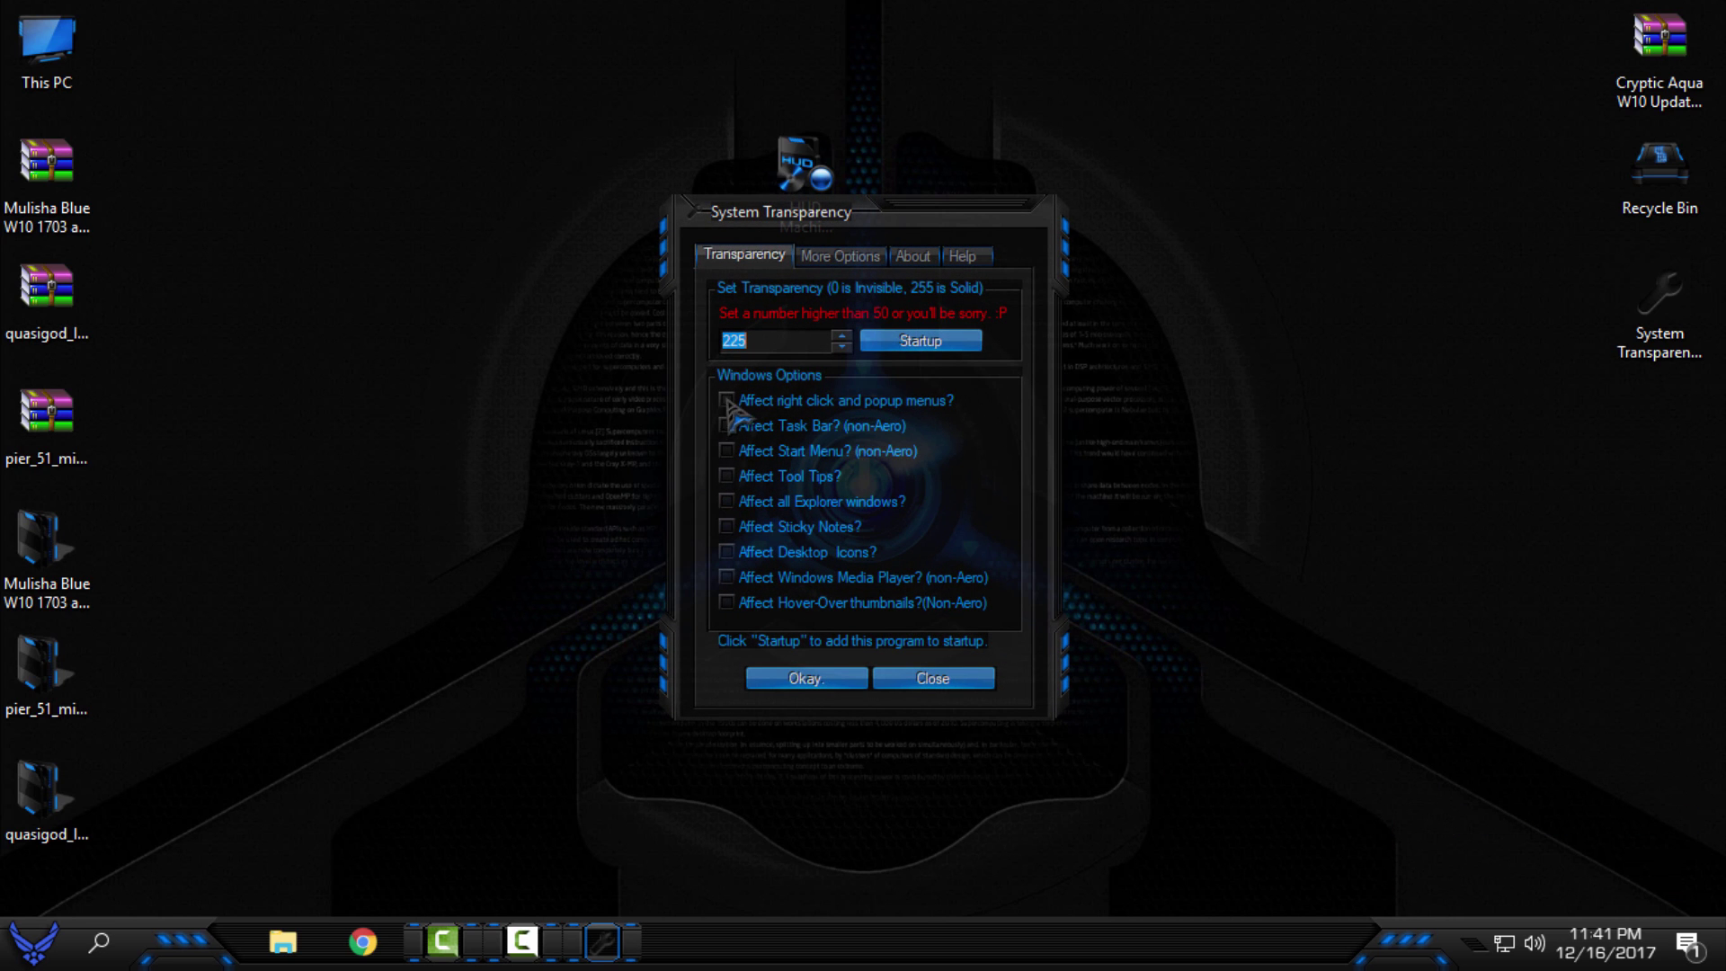
# Step: Enable transparency for popup menus, the taskbar and Explorer windows, and save the settings
pyautogui.click(727, 401)
pyautogui.click(726, 426)
pyautogui.click(727, 503)
pyautogui.click(806, 679)
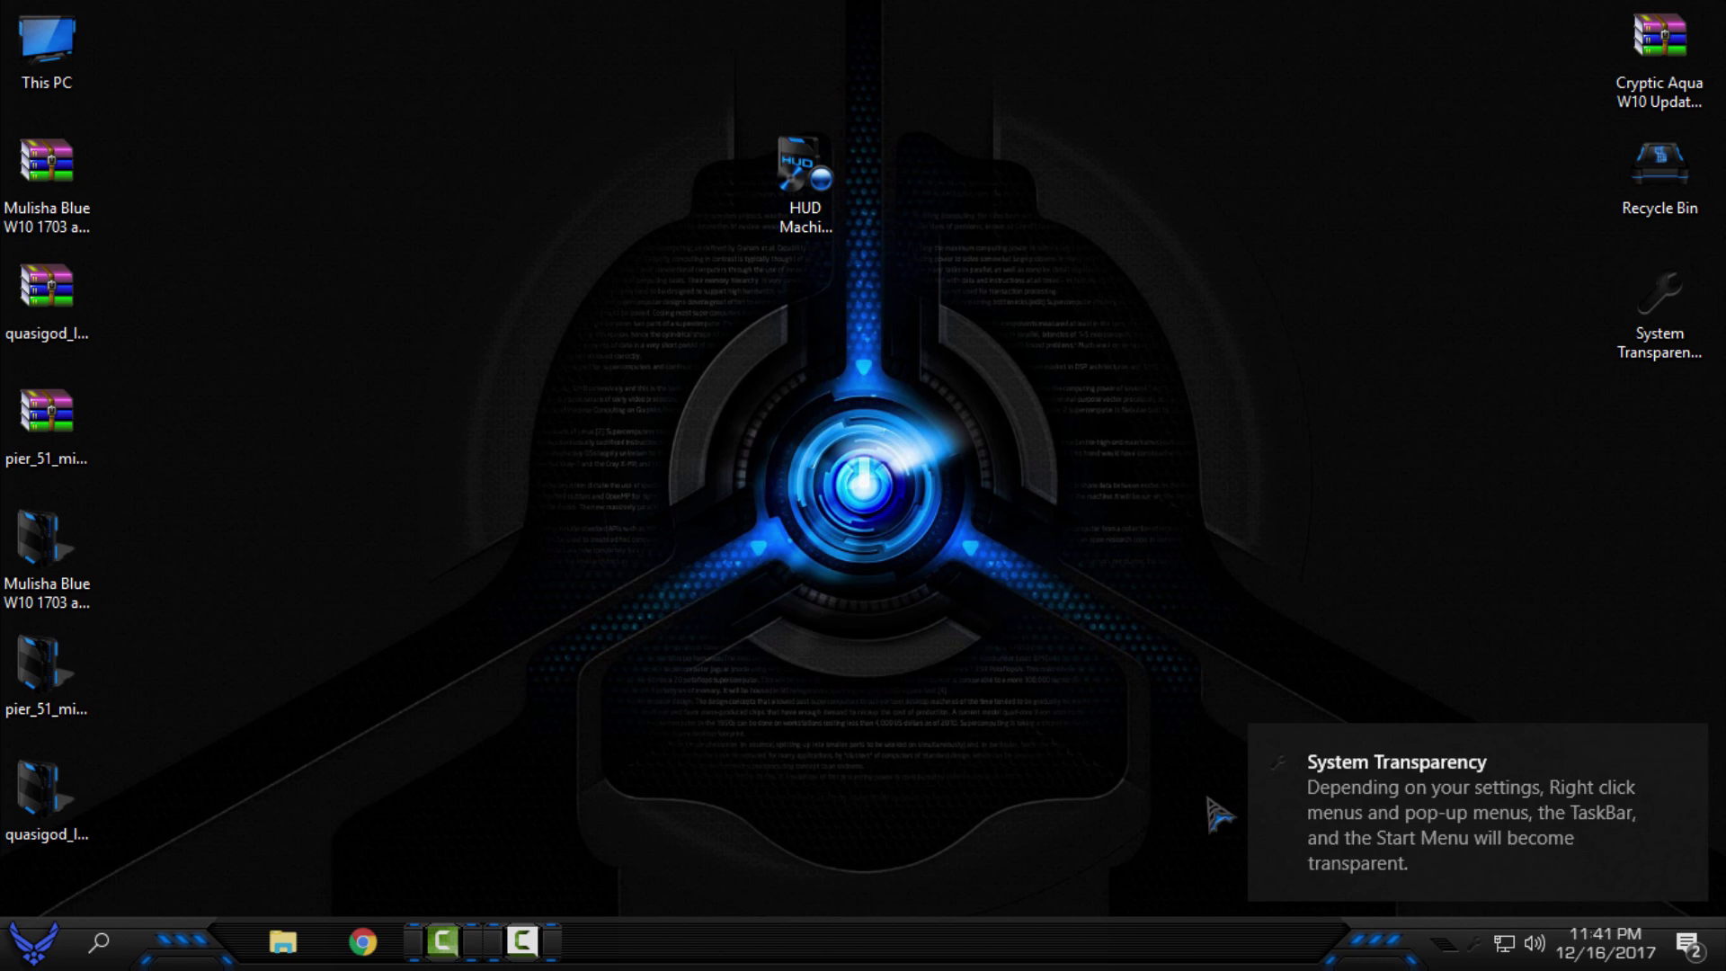
# Step: Check Start menu transparency, then open This PC in File Explorer and restore its window
pyautogui.click(32, 941)
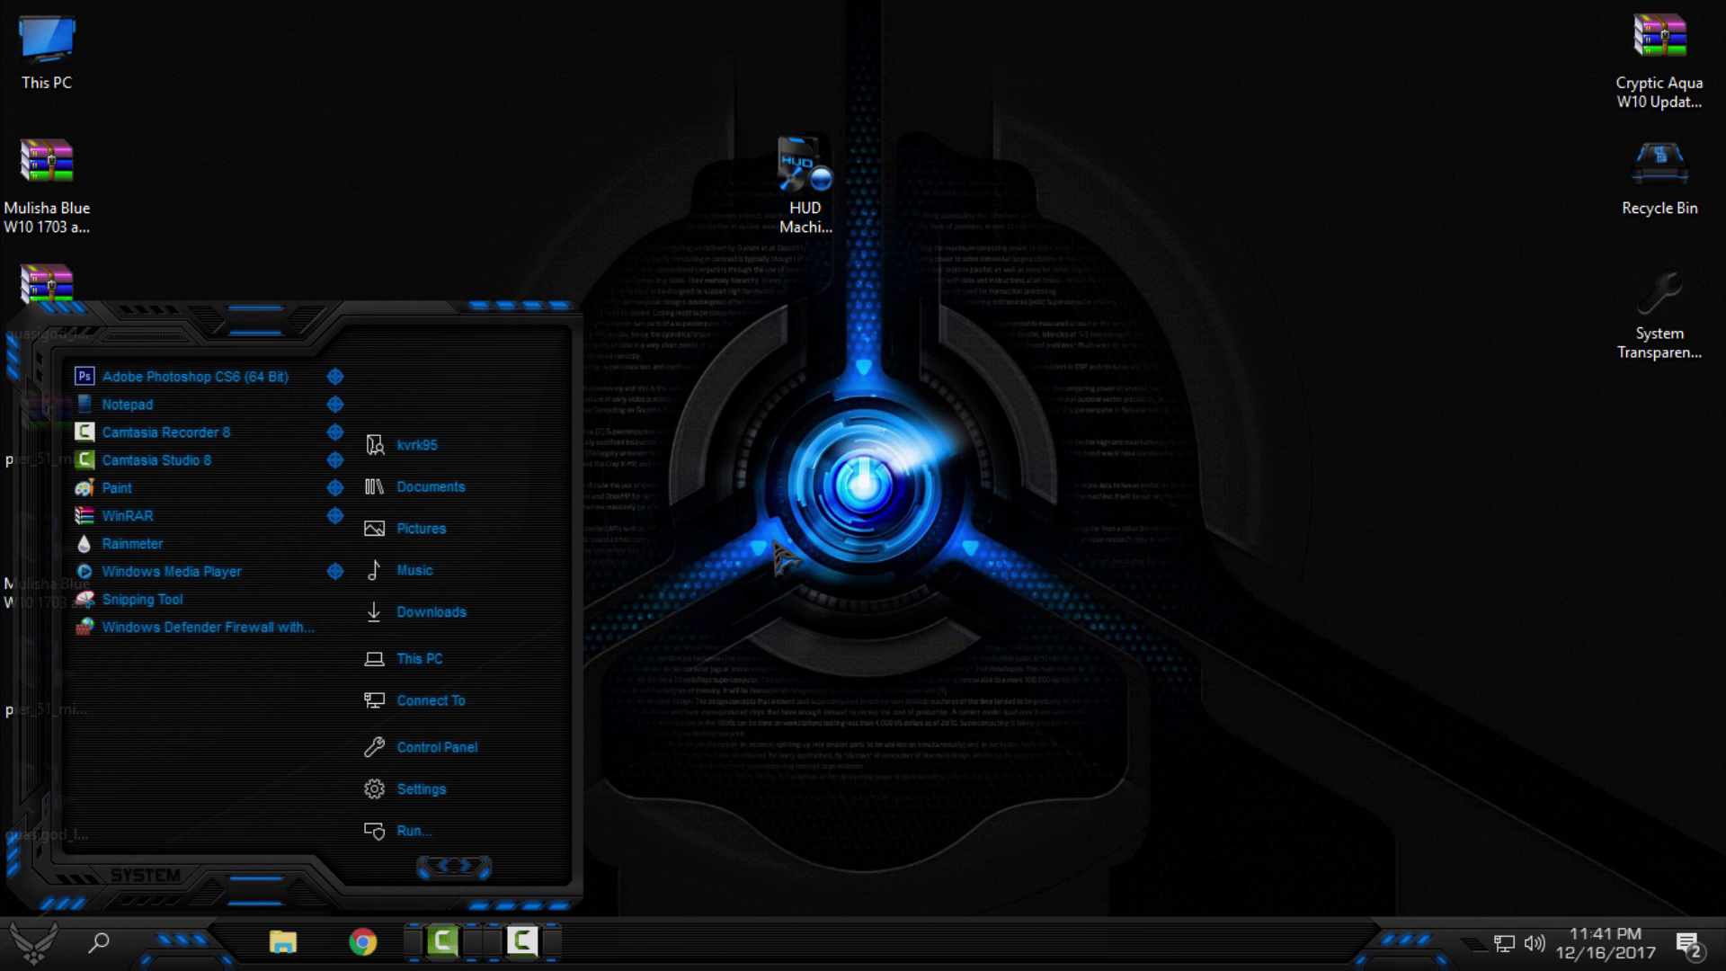
pyautogui.click(782, 645)
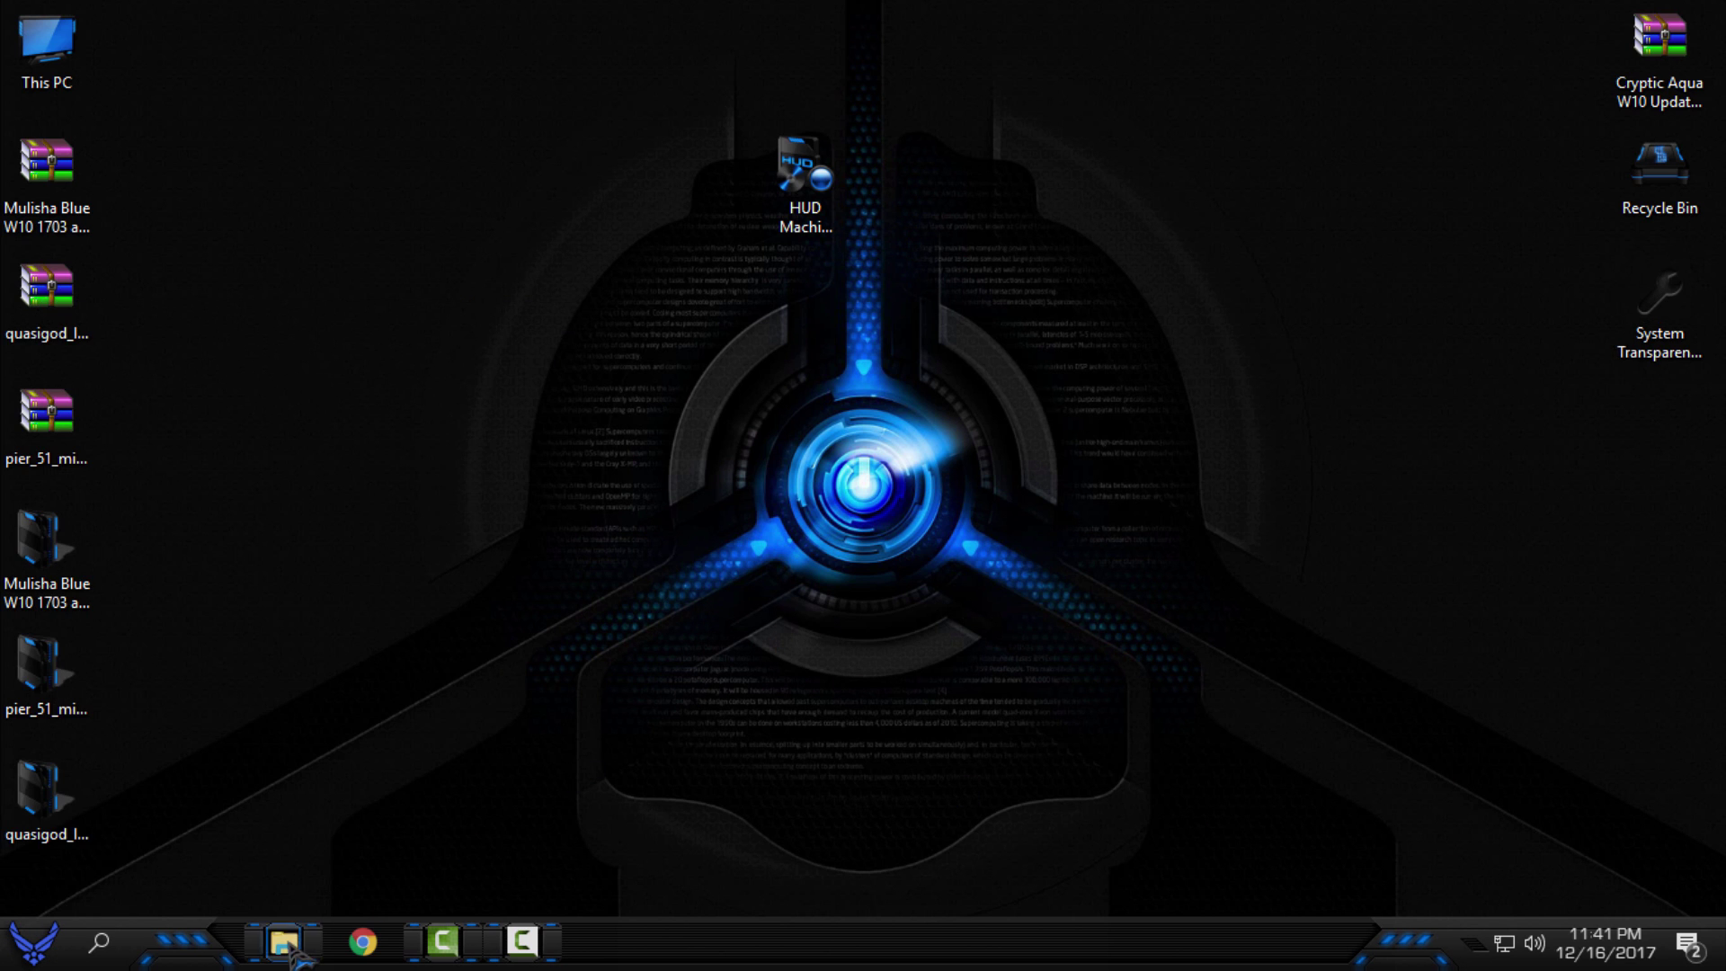
pyautogui.press('super+e')
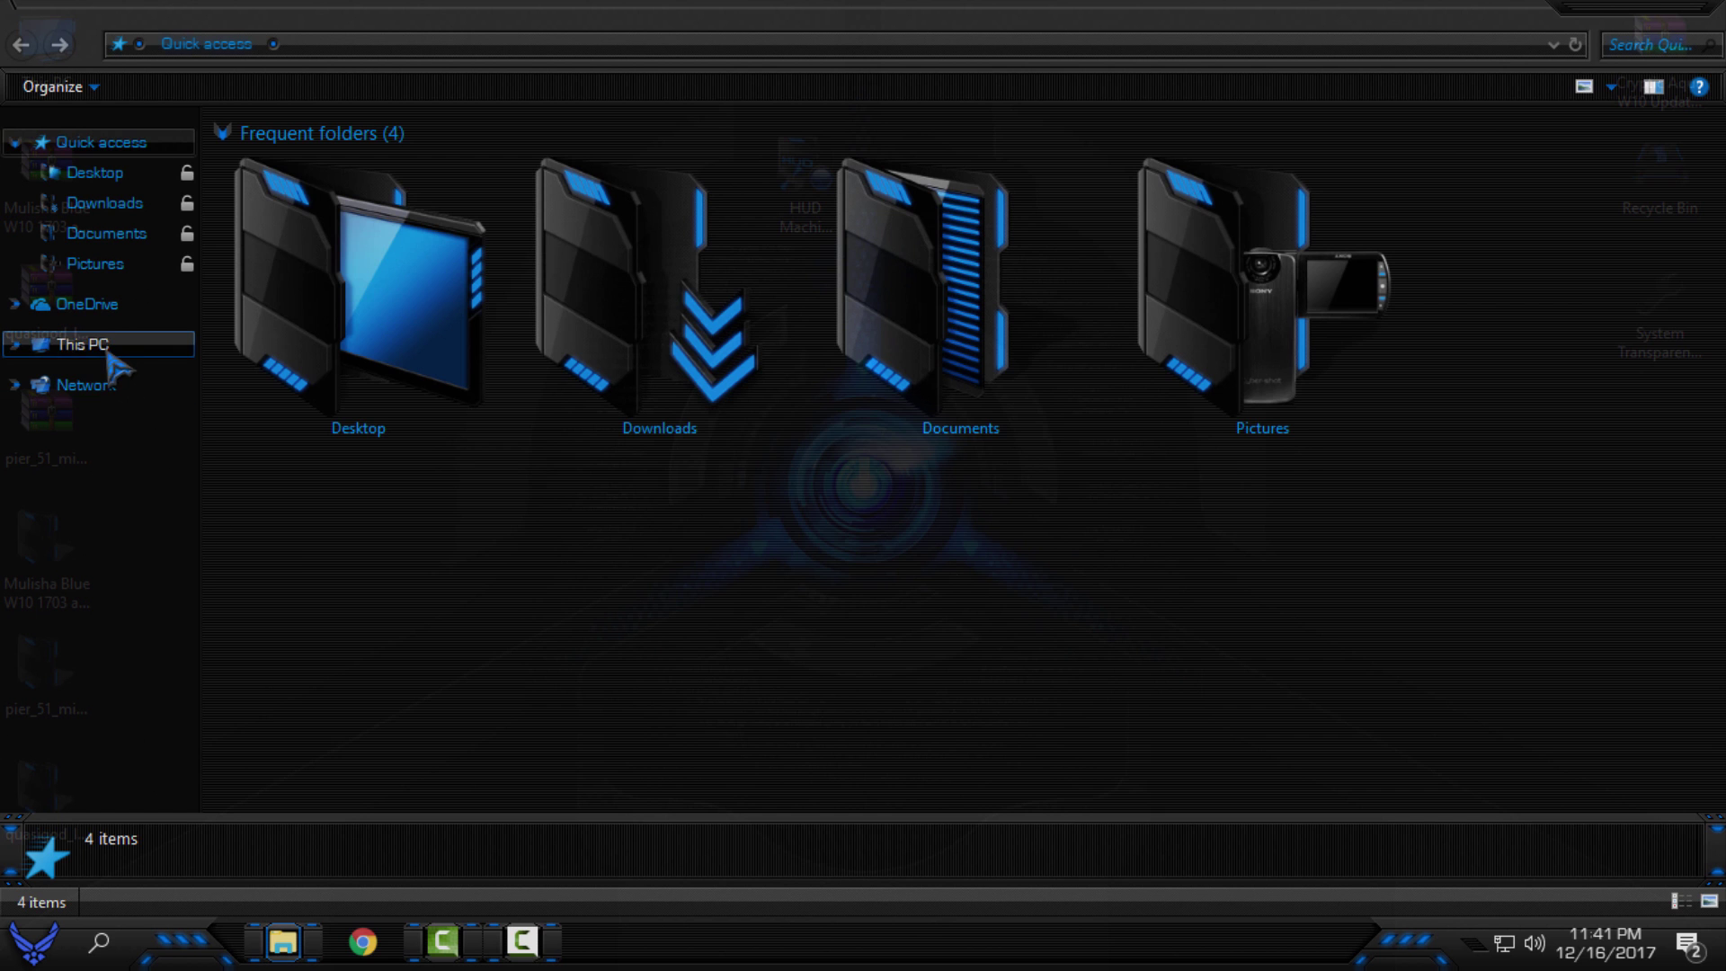
pyautogui.click(81, 343)
pyautogui.moveTo(734, 17); pyautogui.dragTo(1004, 121)
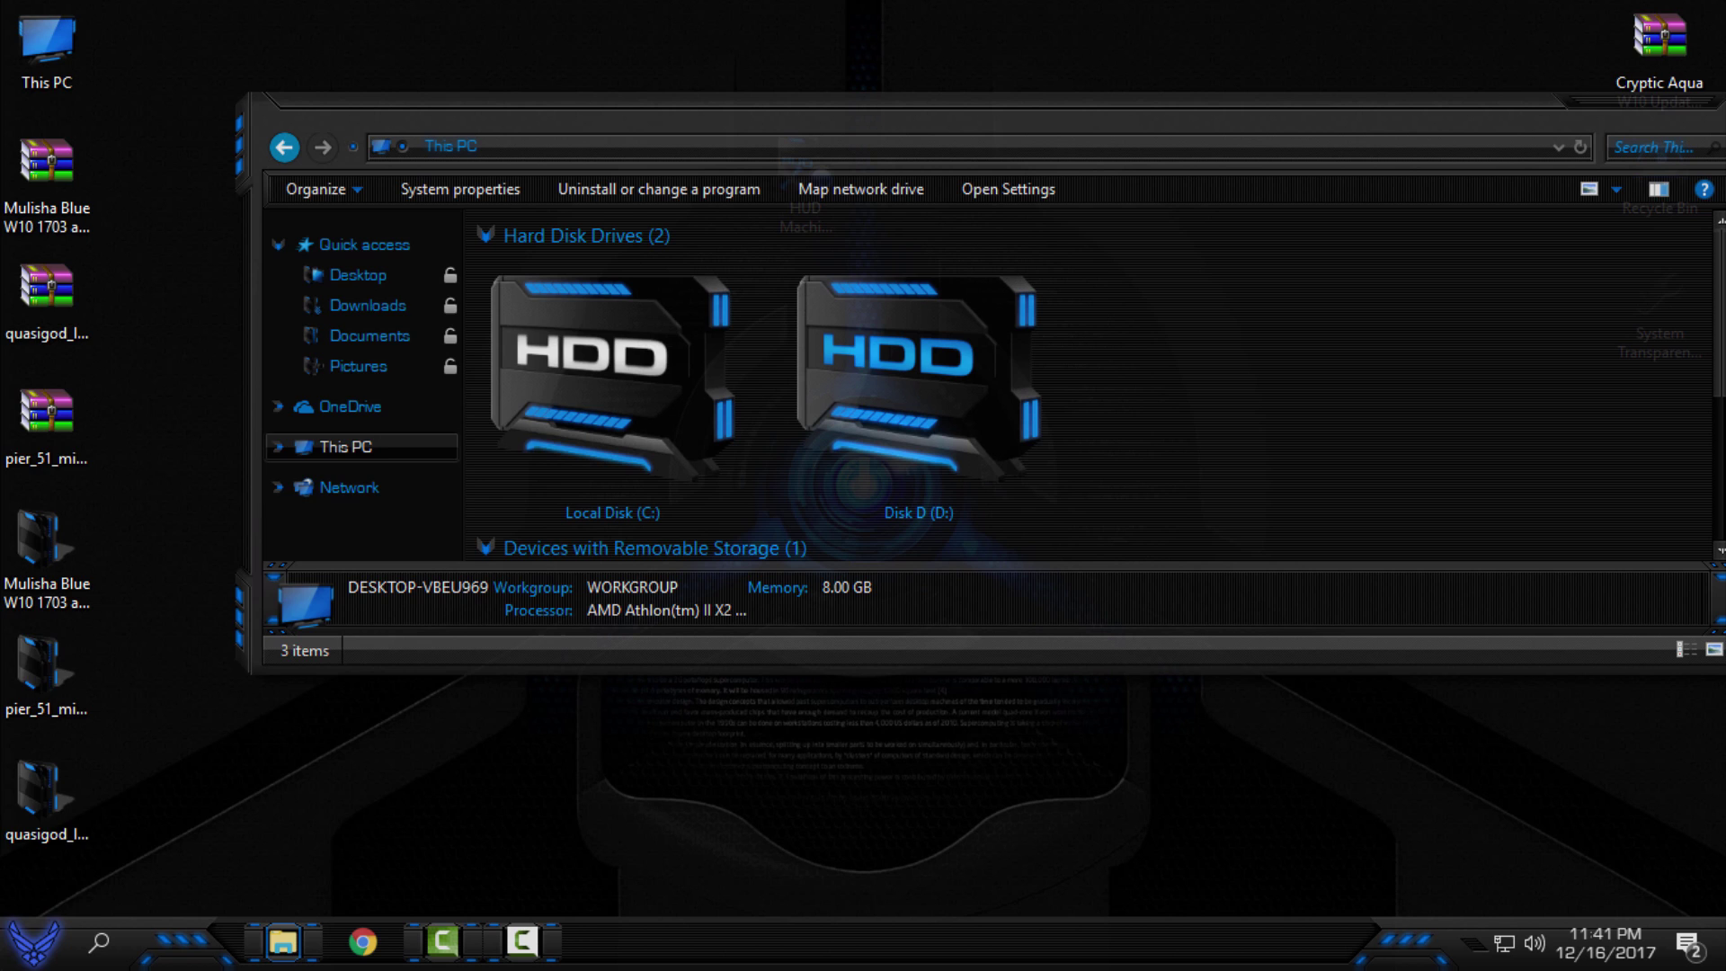
# Step: Open System properties from This PC, move it lower, and bring This PC forward
pyautogui.click(33, 941)
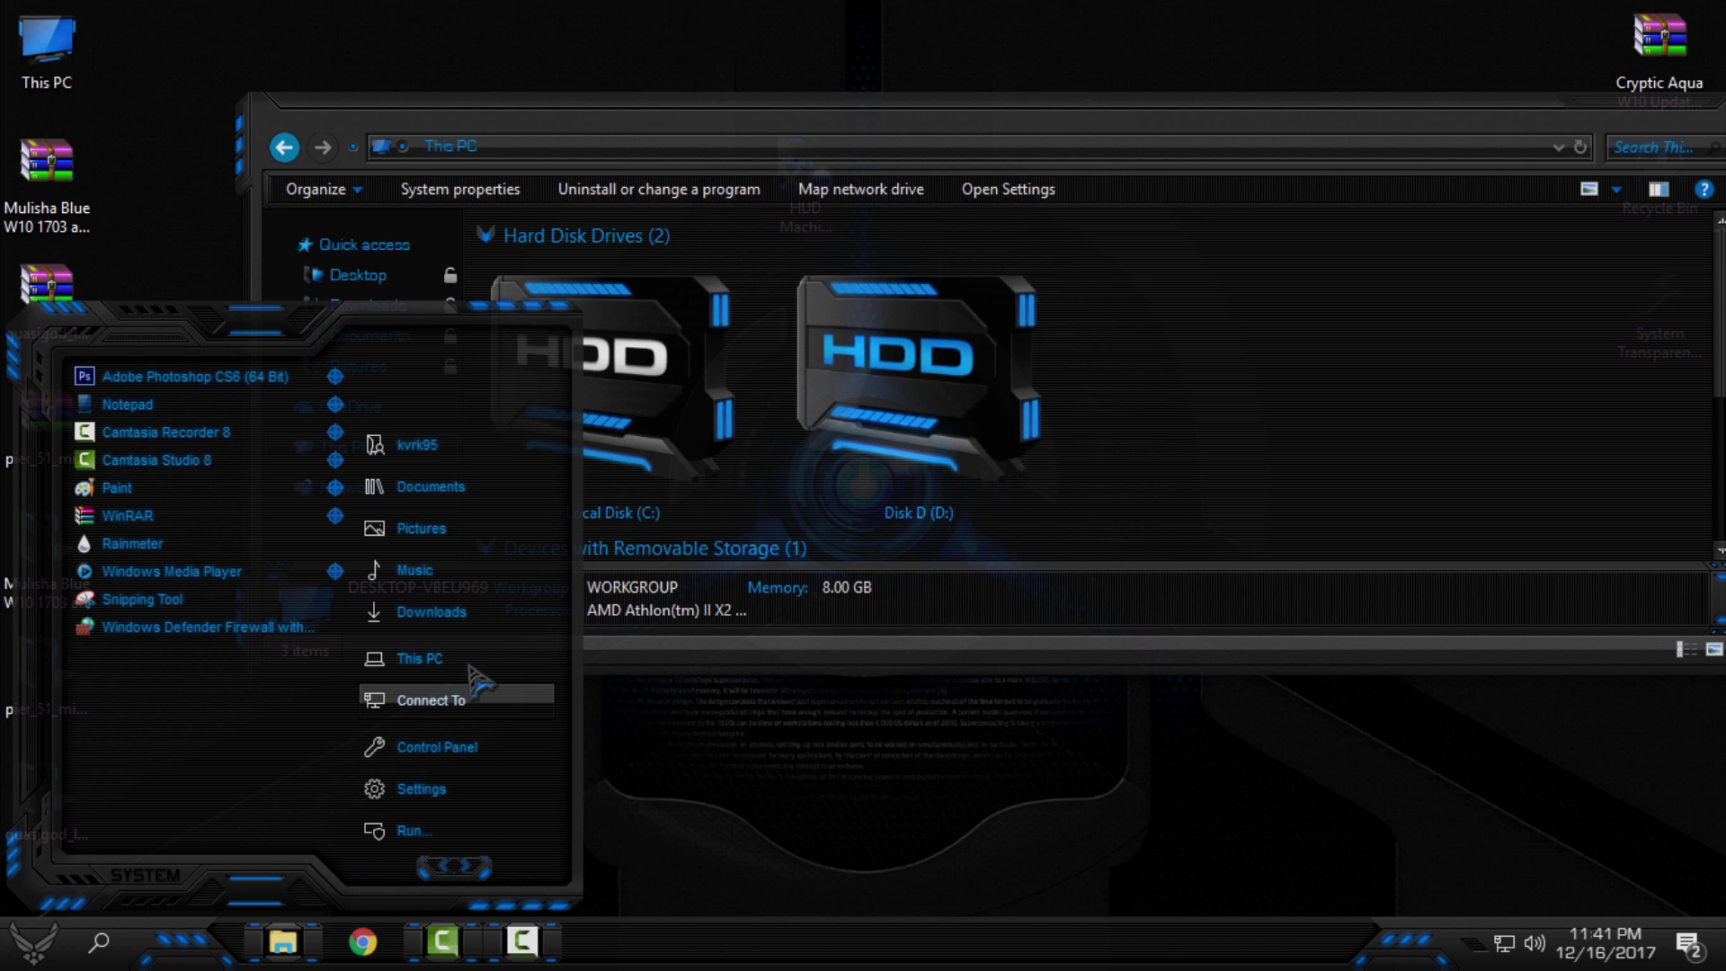
pyautogui.rightClick(466, 674)
pyautogui.click(546, 639)
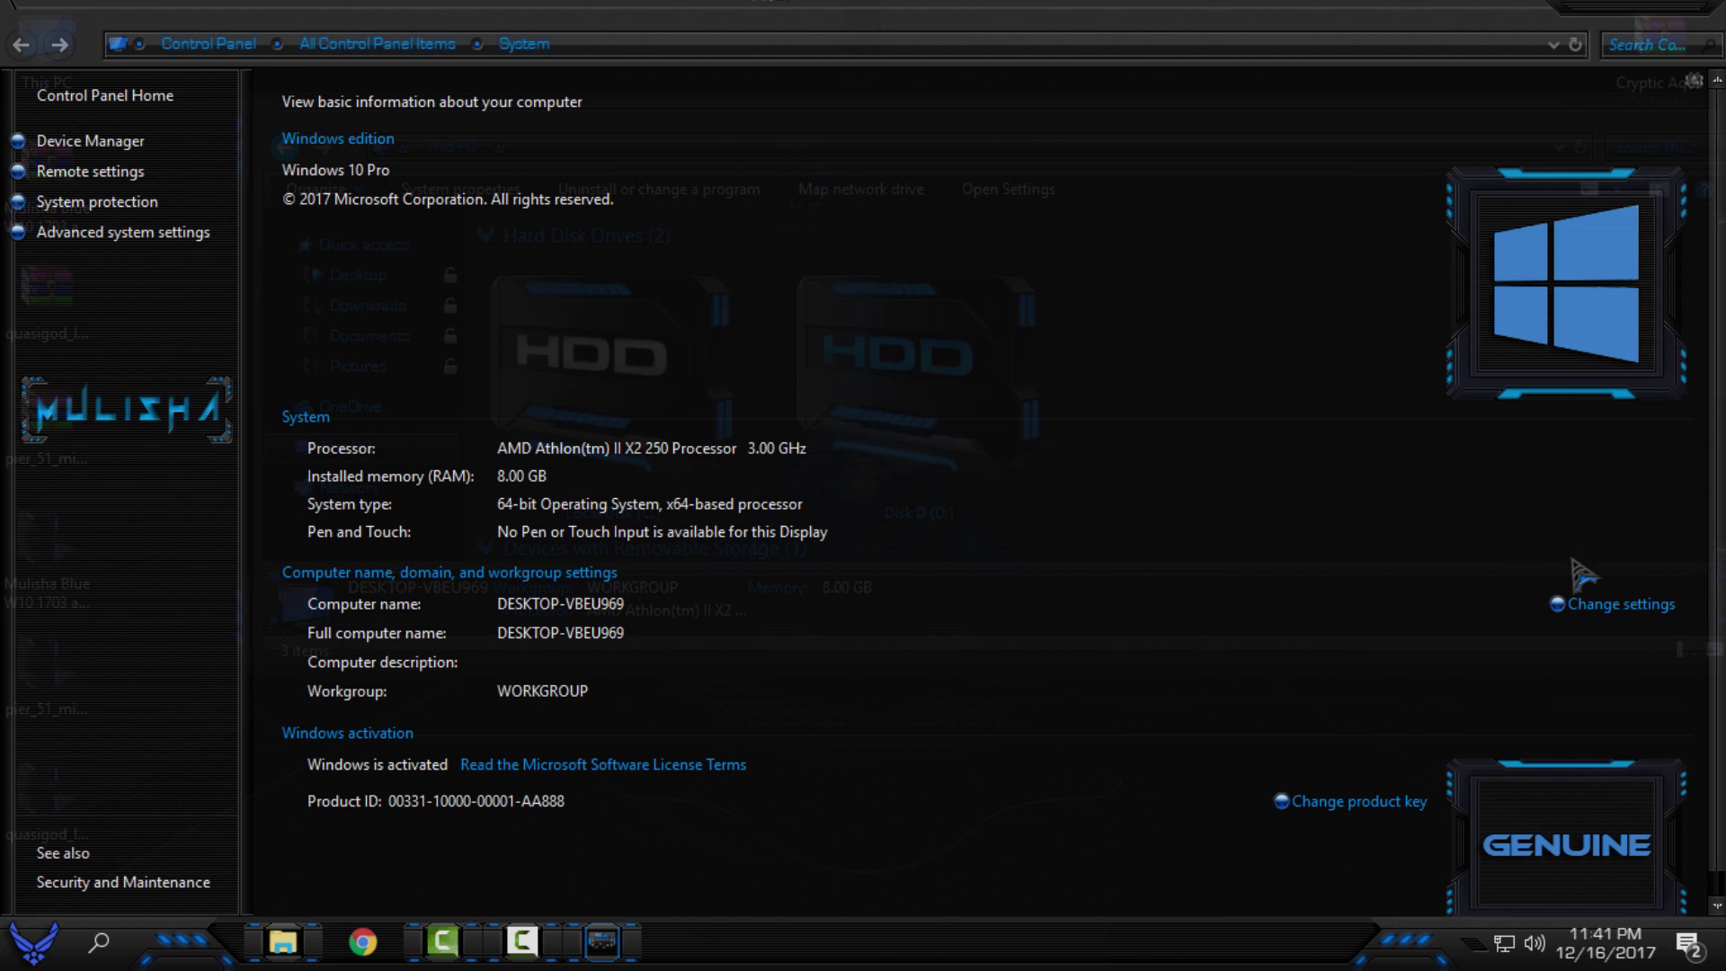
pyautogui.scroll(-1, 1564, 441)
pyautogui.scroll(1, 1429, 512)
pyautogui.moveTo(1147, 30)
pyautogui.mouseDown()
pyautogui.moveTo(998, 354)
pyautogui.moveTo(1092, 431)
pyautogui.mouseUp()
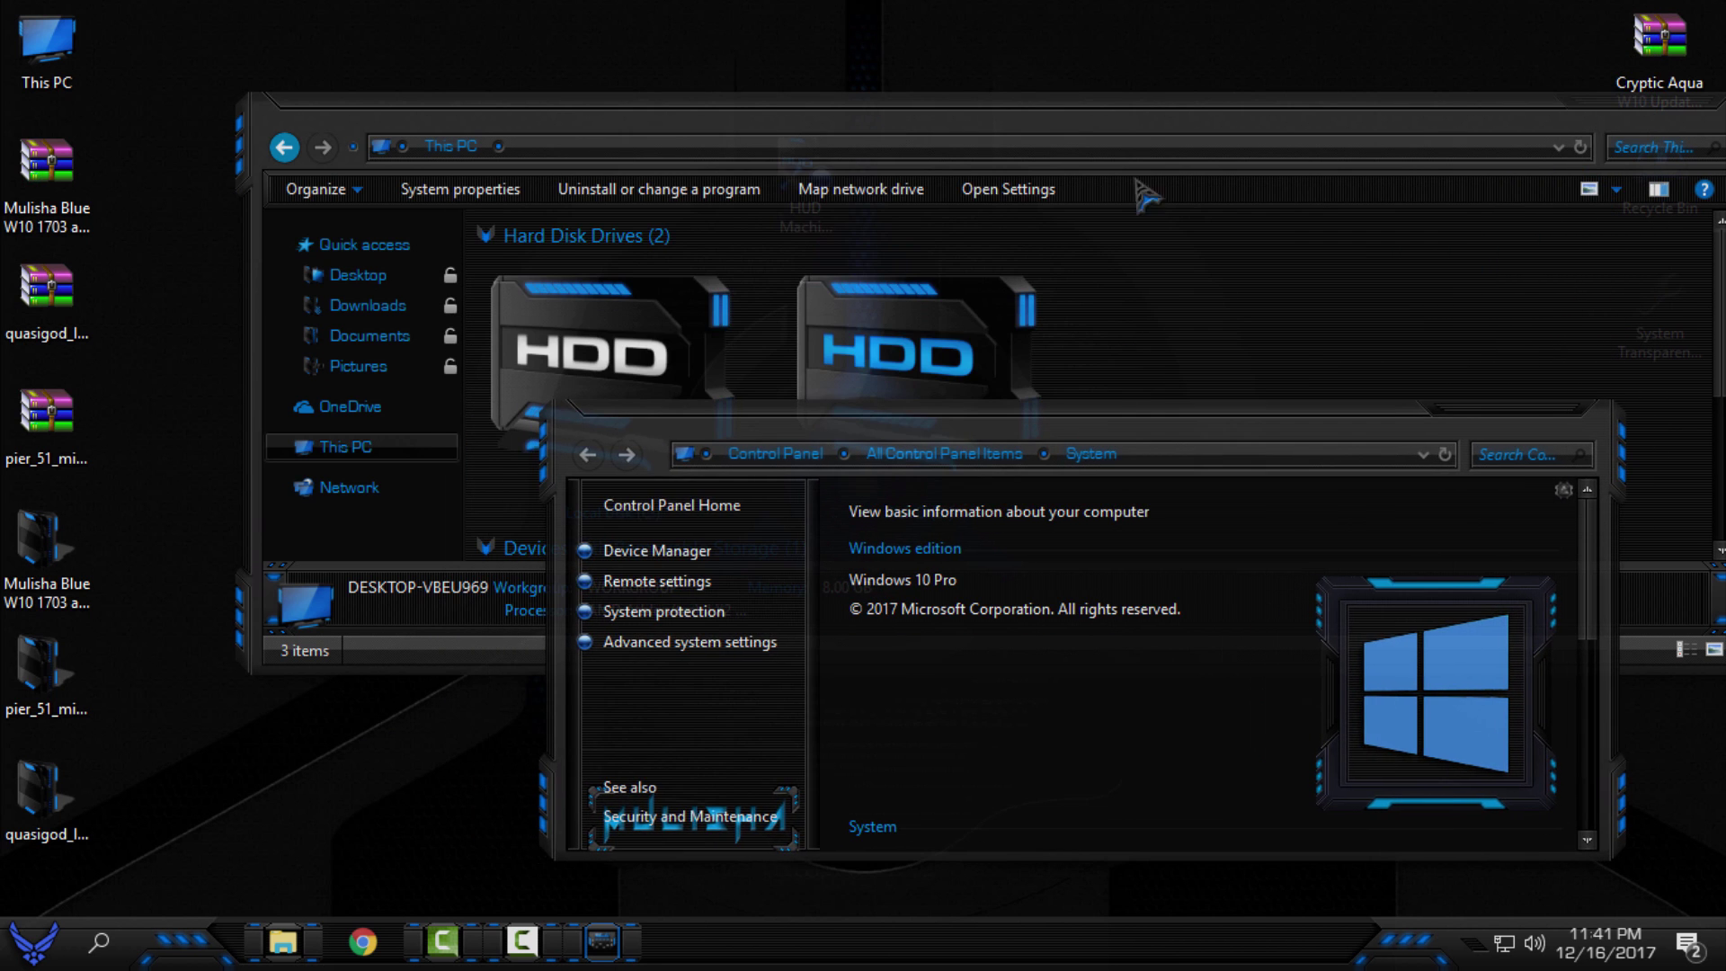
pyautogui.click(1153, 125)
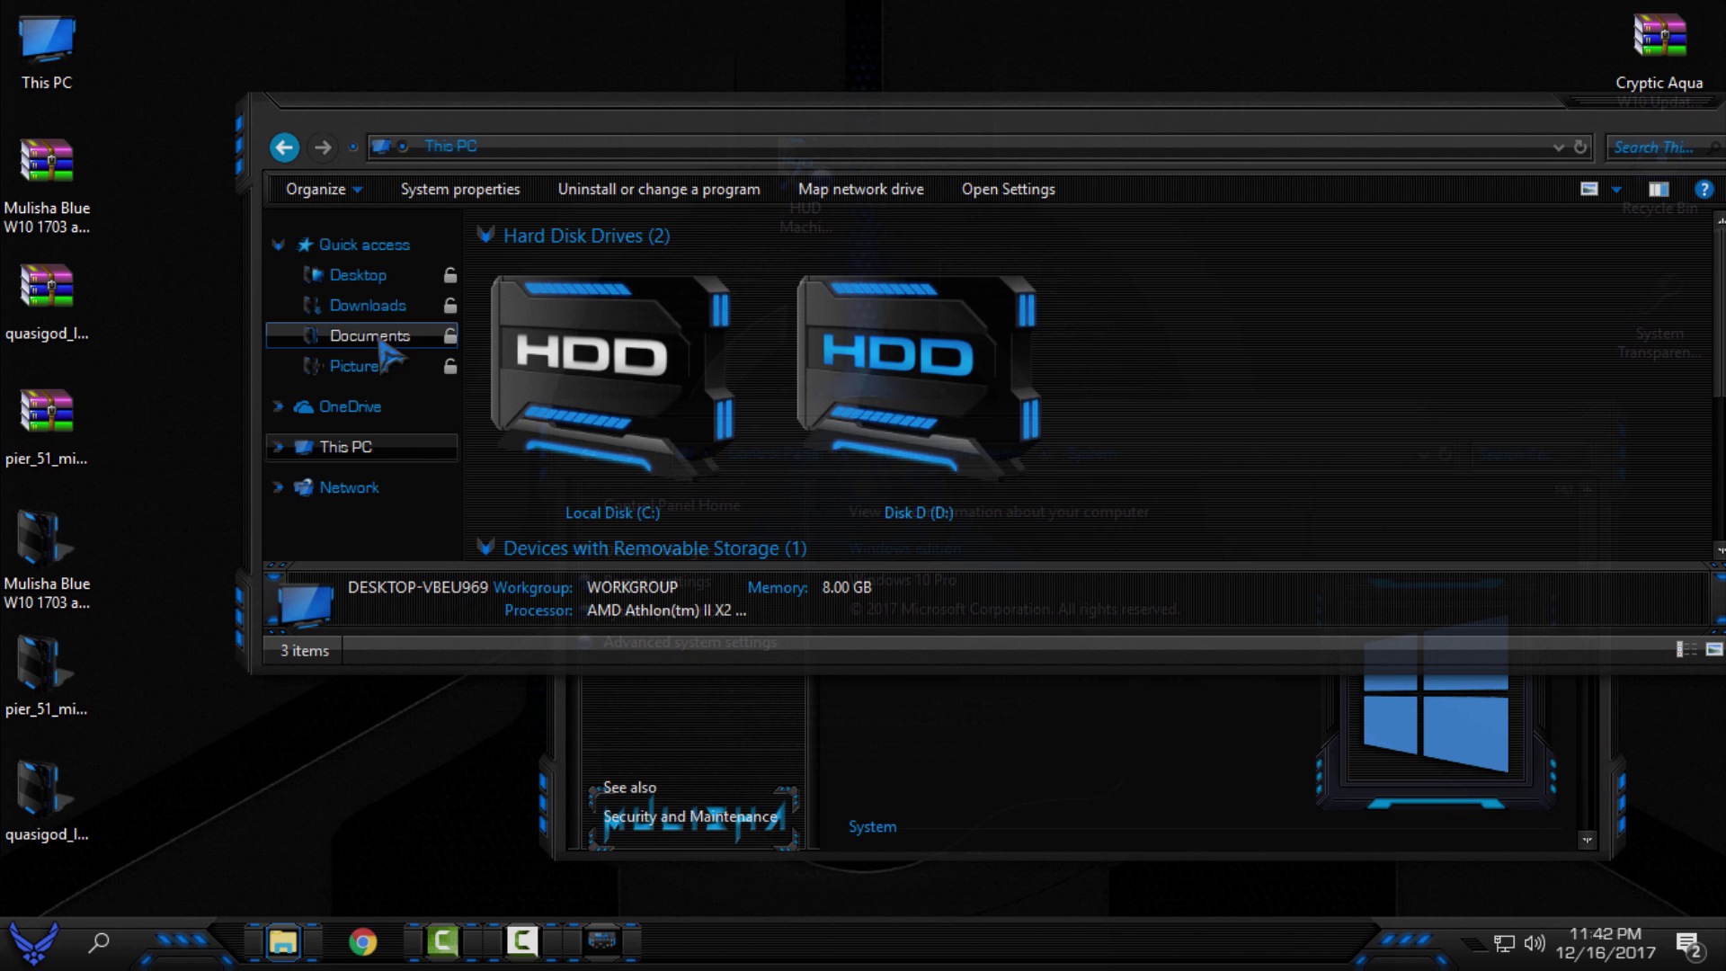
# Step: Close the This PC, System information and quasigod liquid blue folder windows
pyautogui.click(1702, 109)
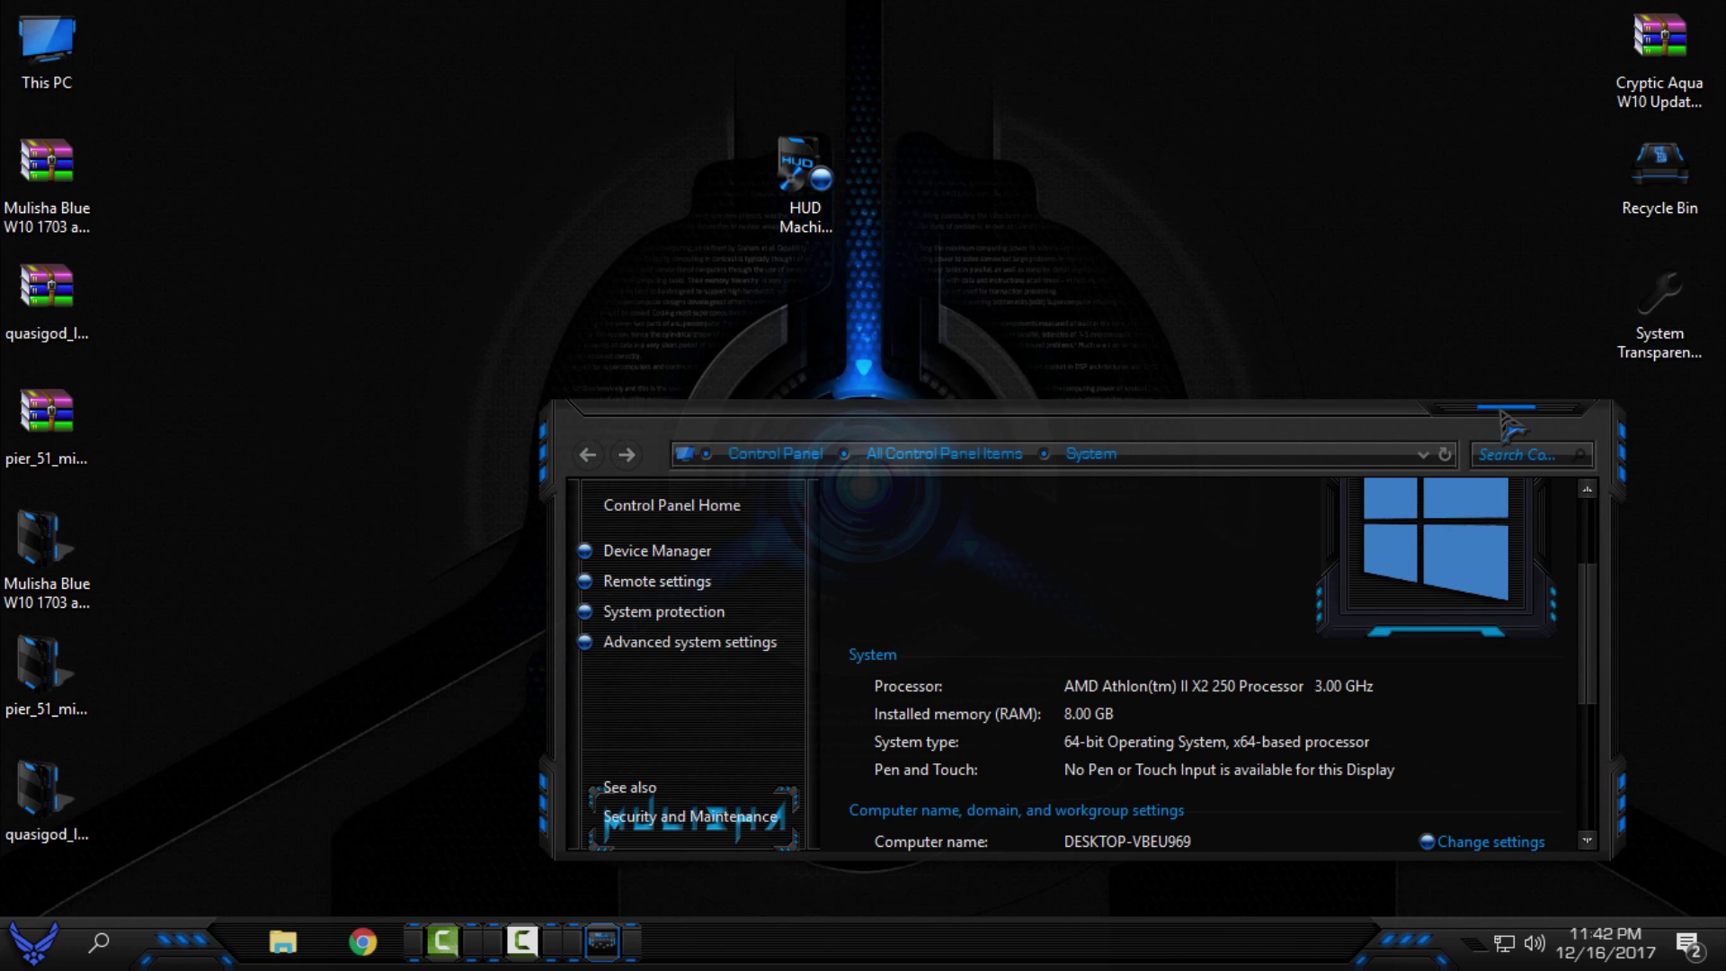
pyautogui.click(1586, 408)
pyautogui.click(1706, 39)
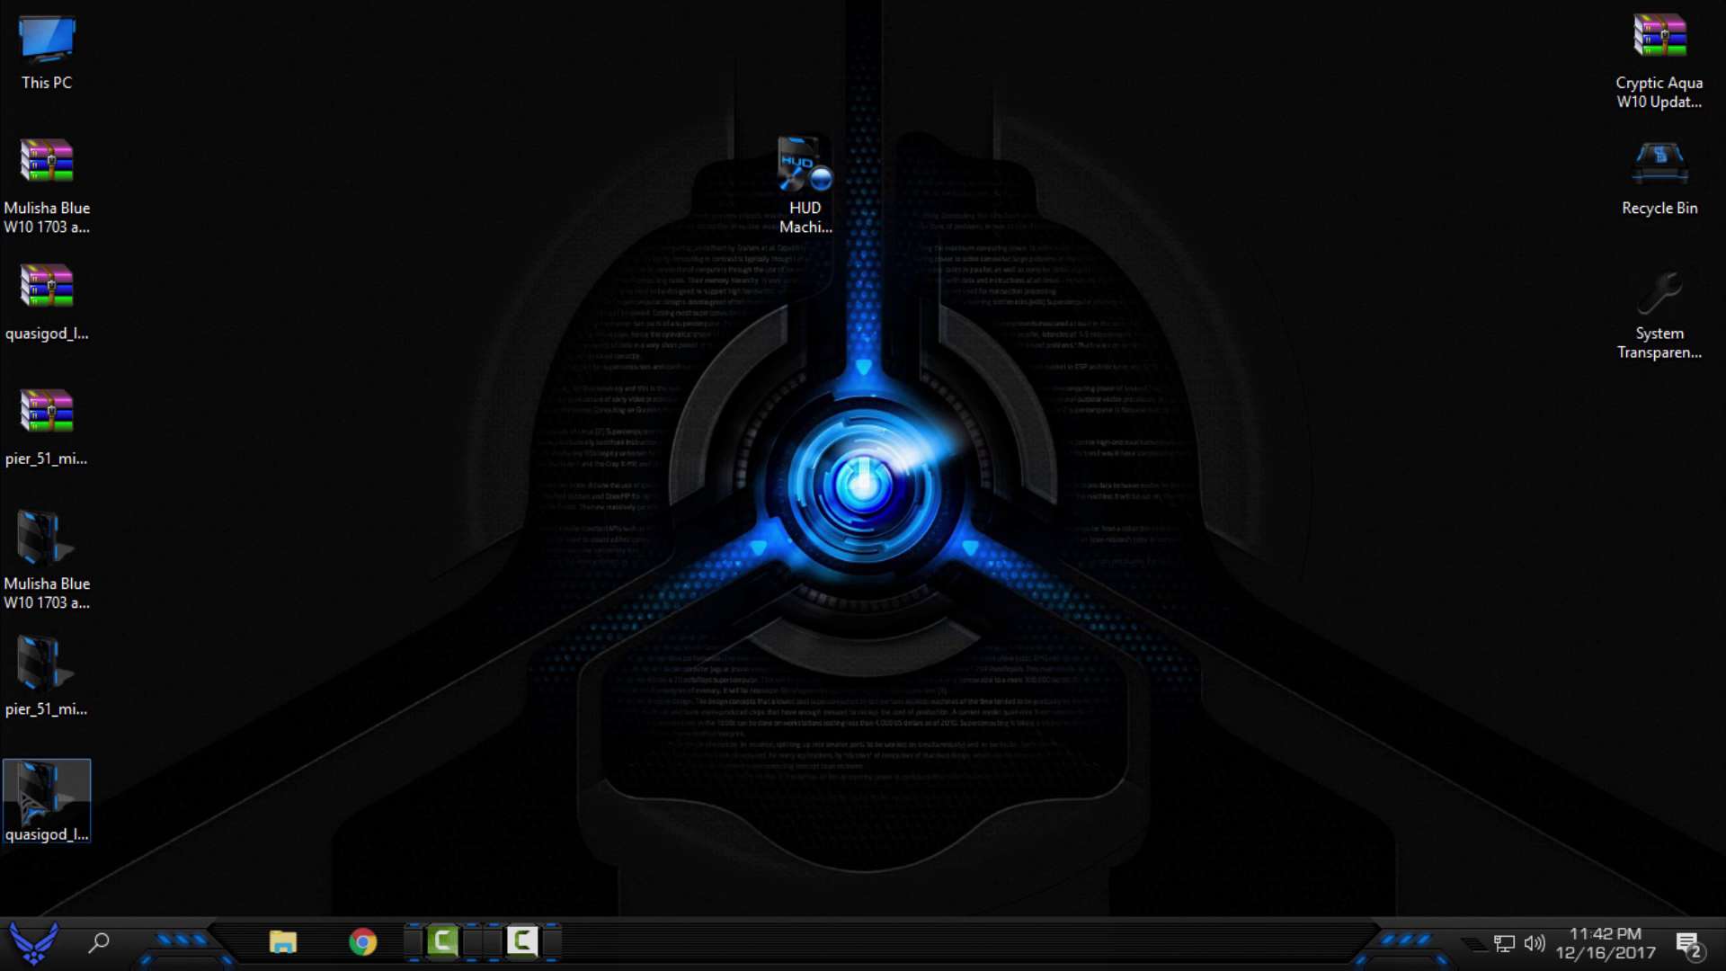
pyautogui.doubleClick(46, 803)
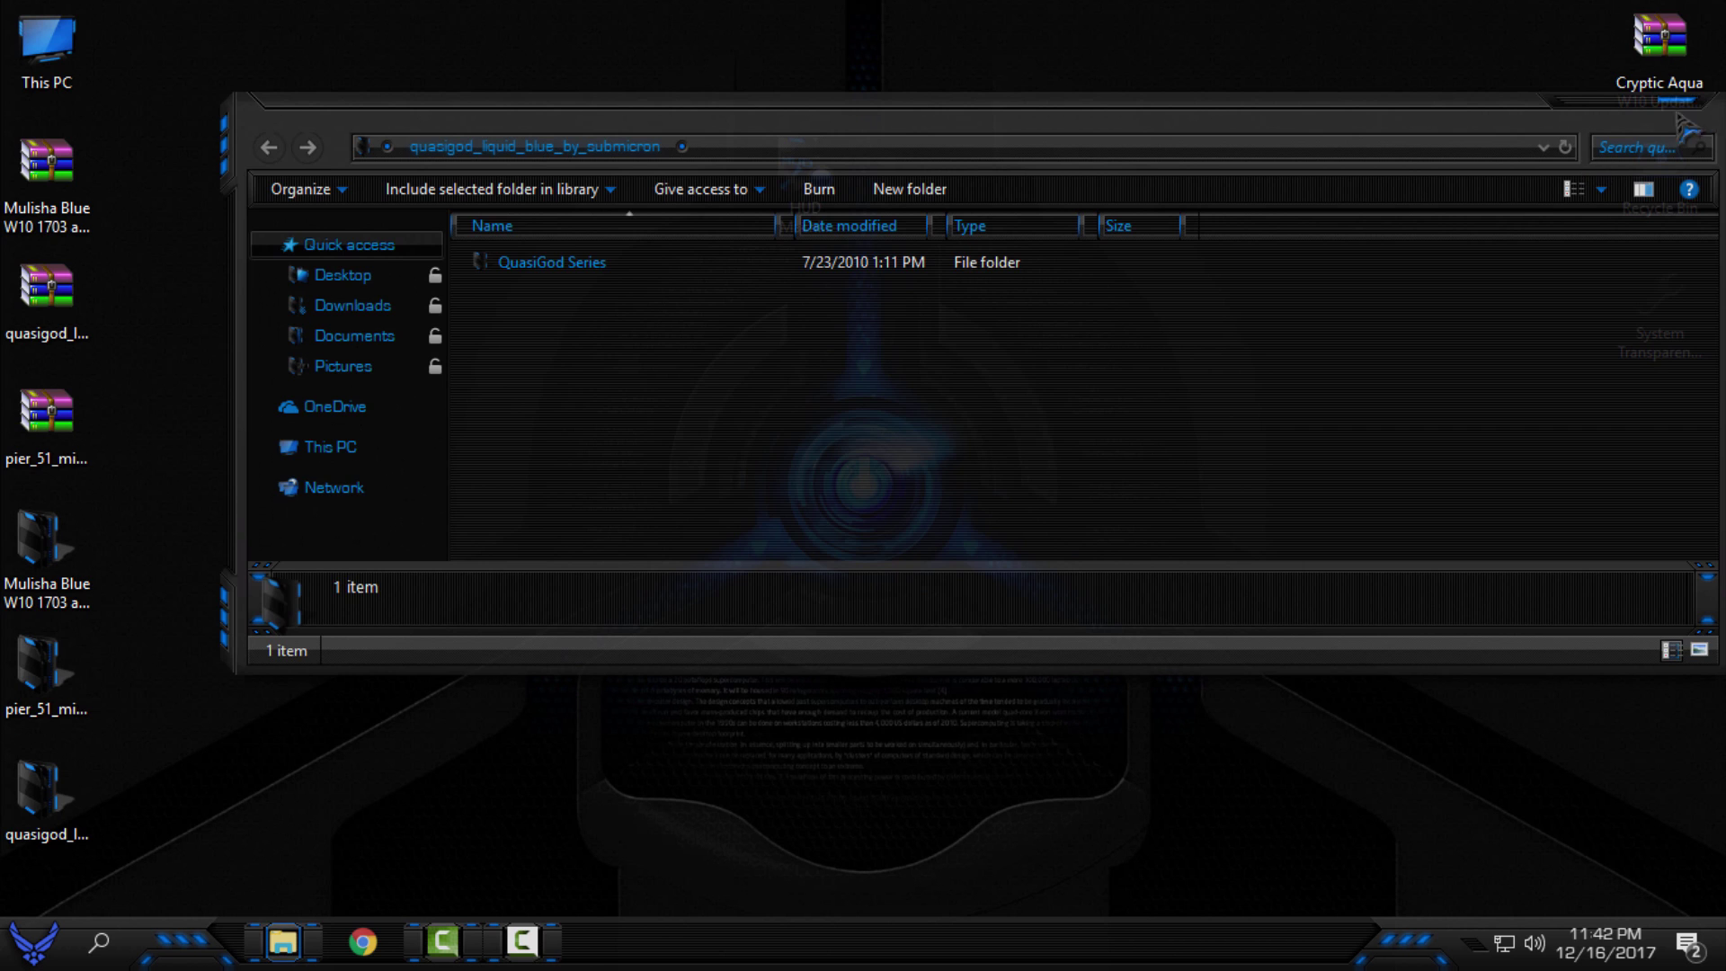
pyautogui.click(1702, 108)
# Step: Set the Pier 51 Midnight Aqua 1920x1080 HD image as the desktop background
pyautogui.doubleClick(46, 674)
pyautogui.click(573, 262)
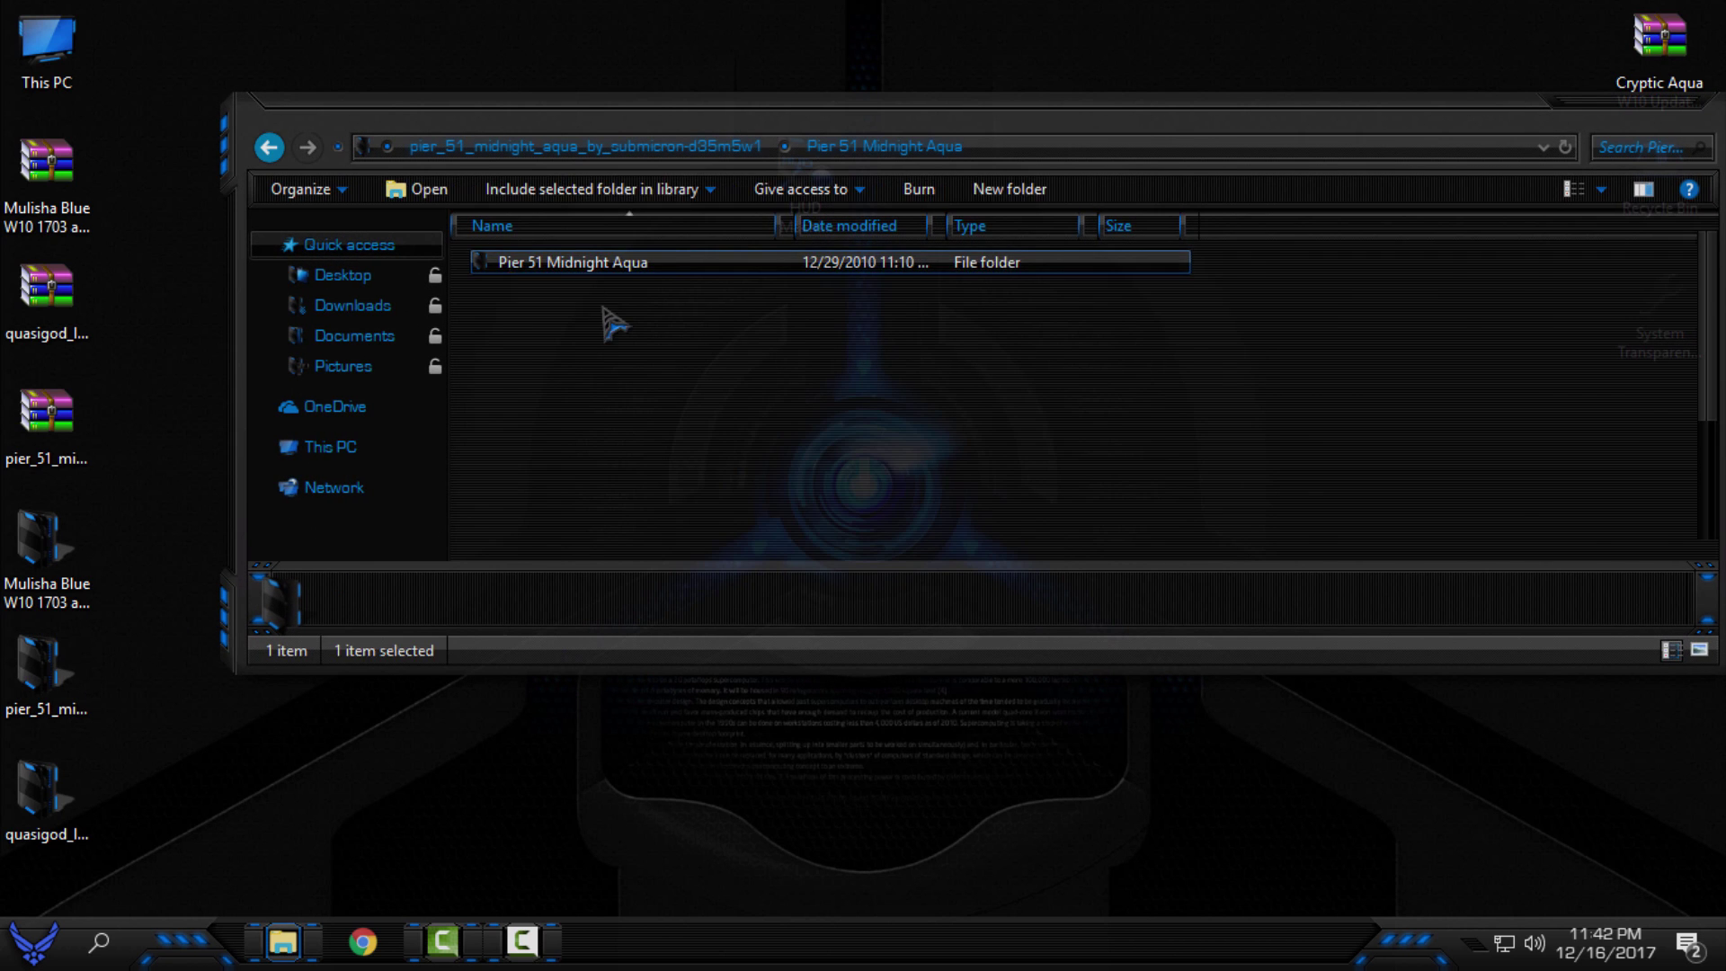
pyautogui.click(1642, 188)
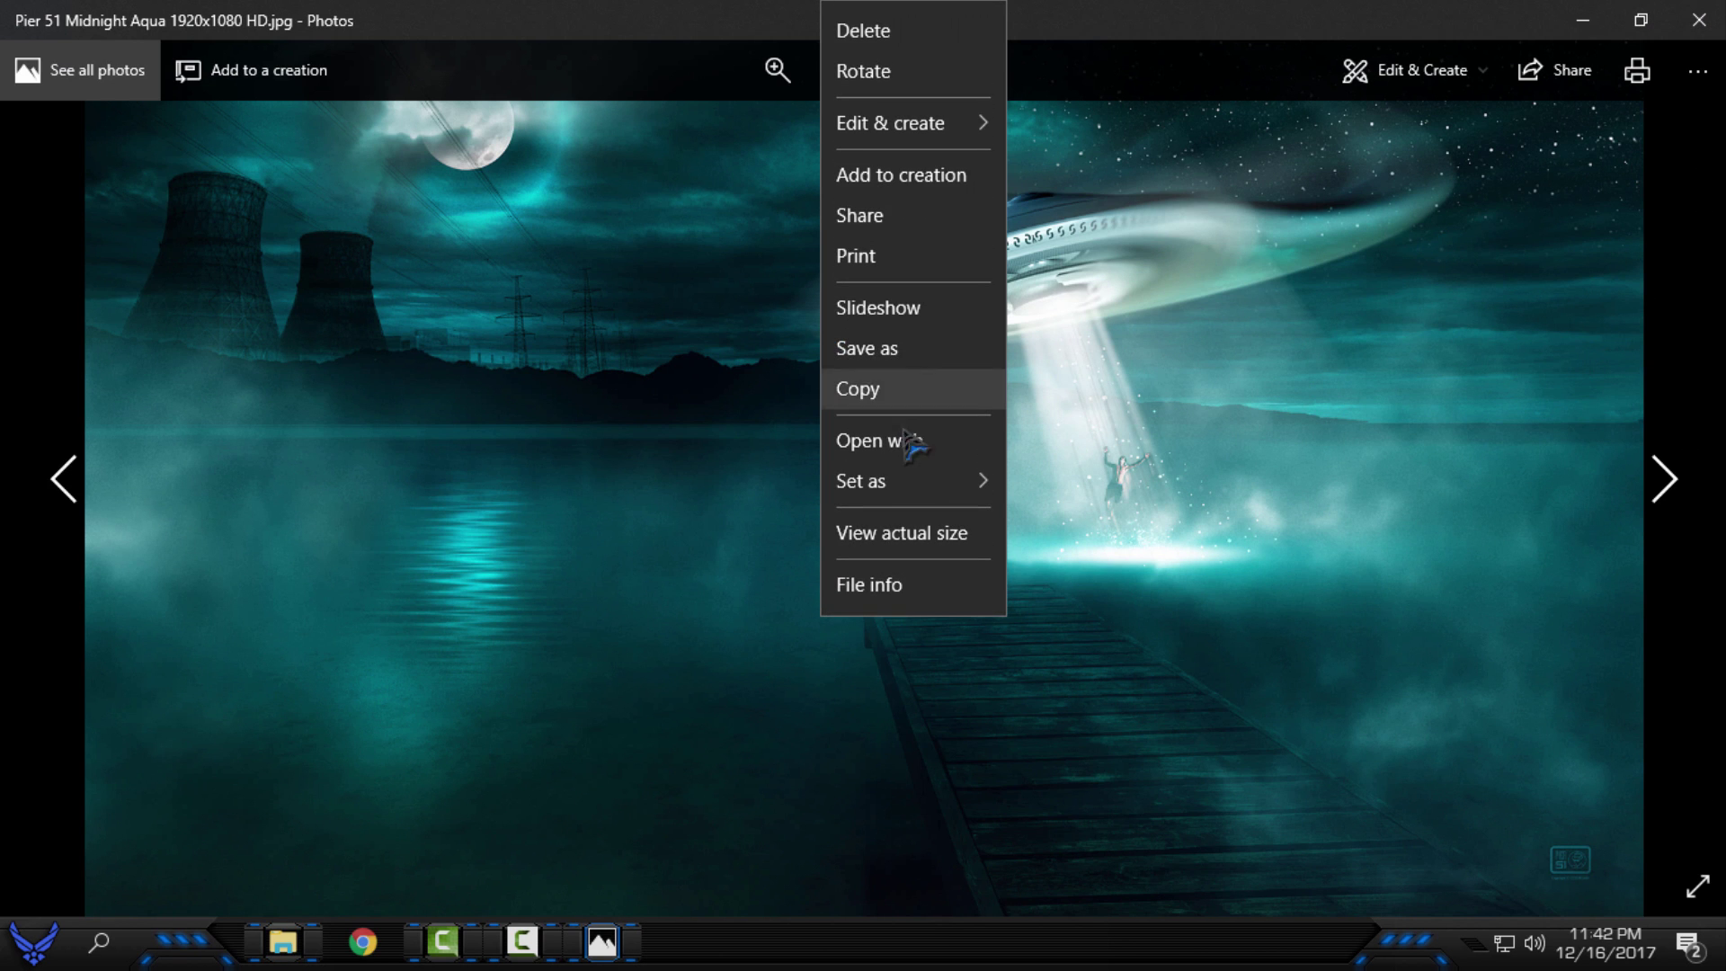
pyautogui.click(1119, 533)
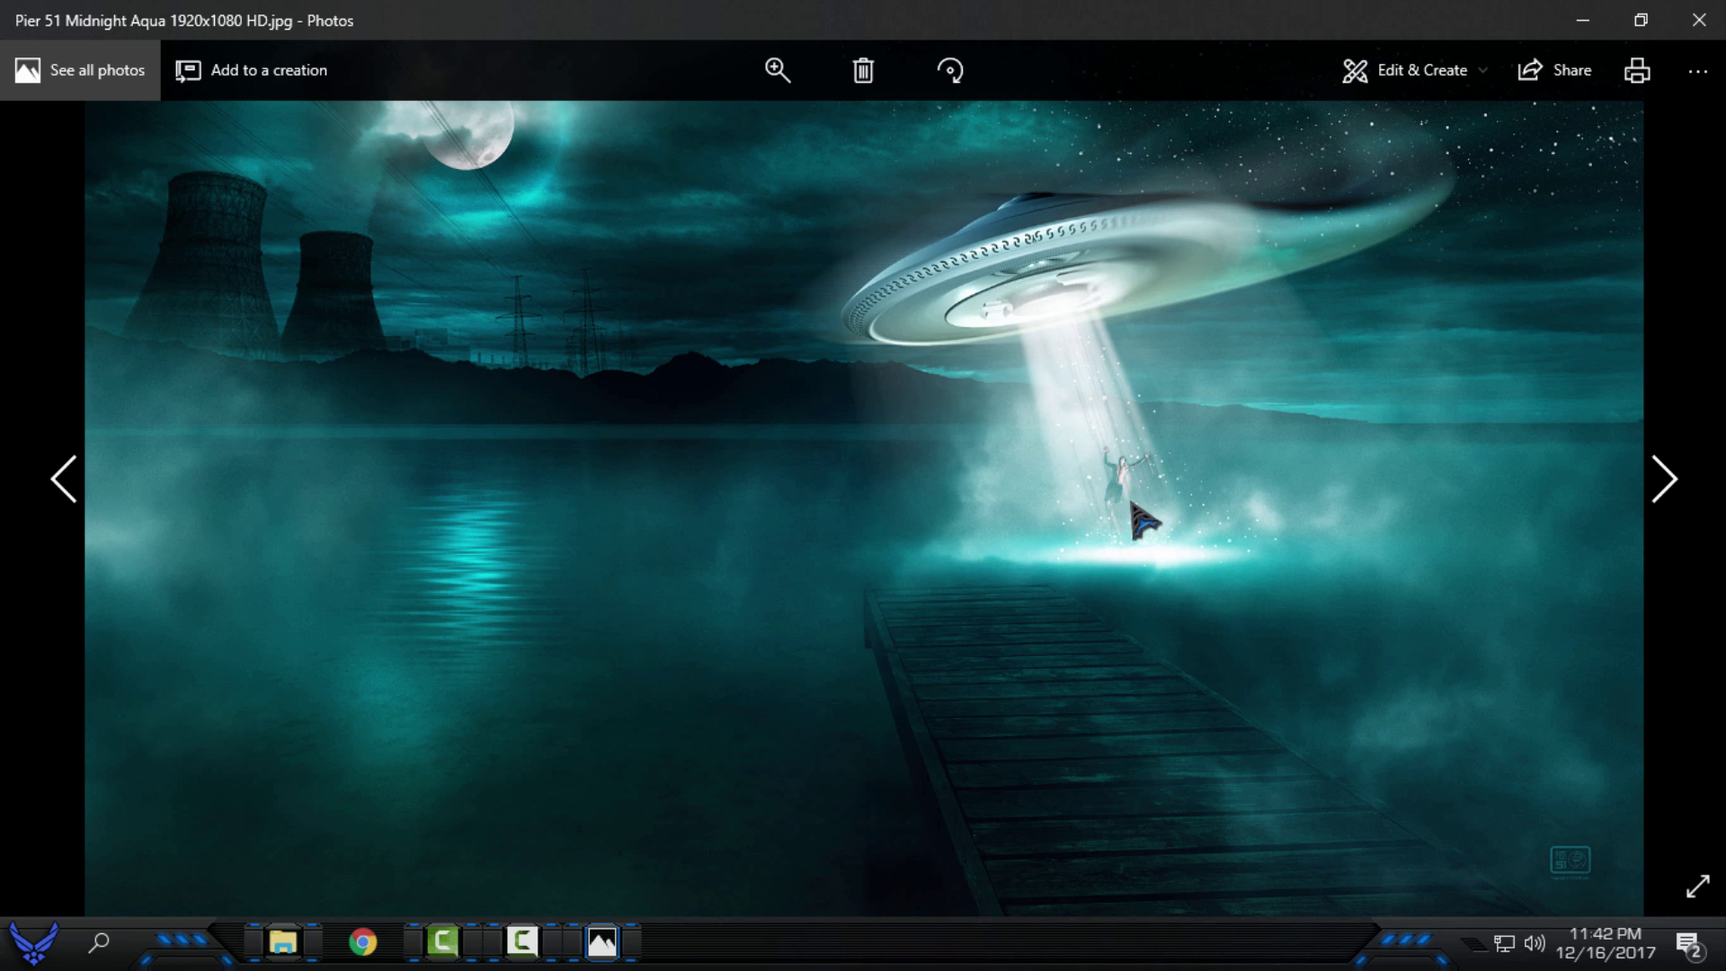
# Step: Close Photos and the wallpaper folder, then check the Start menu over the new wallpaper
pyautogui.click(1699, 19)
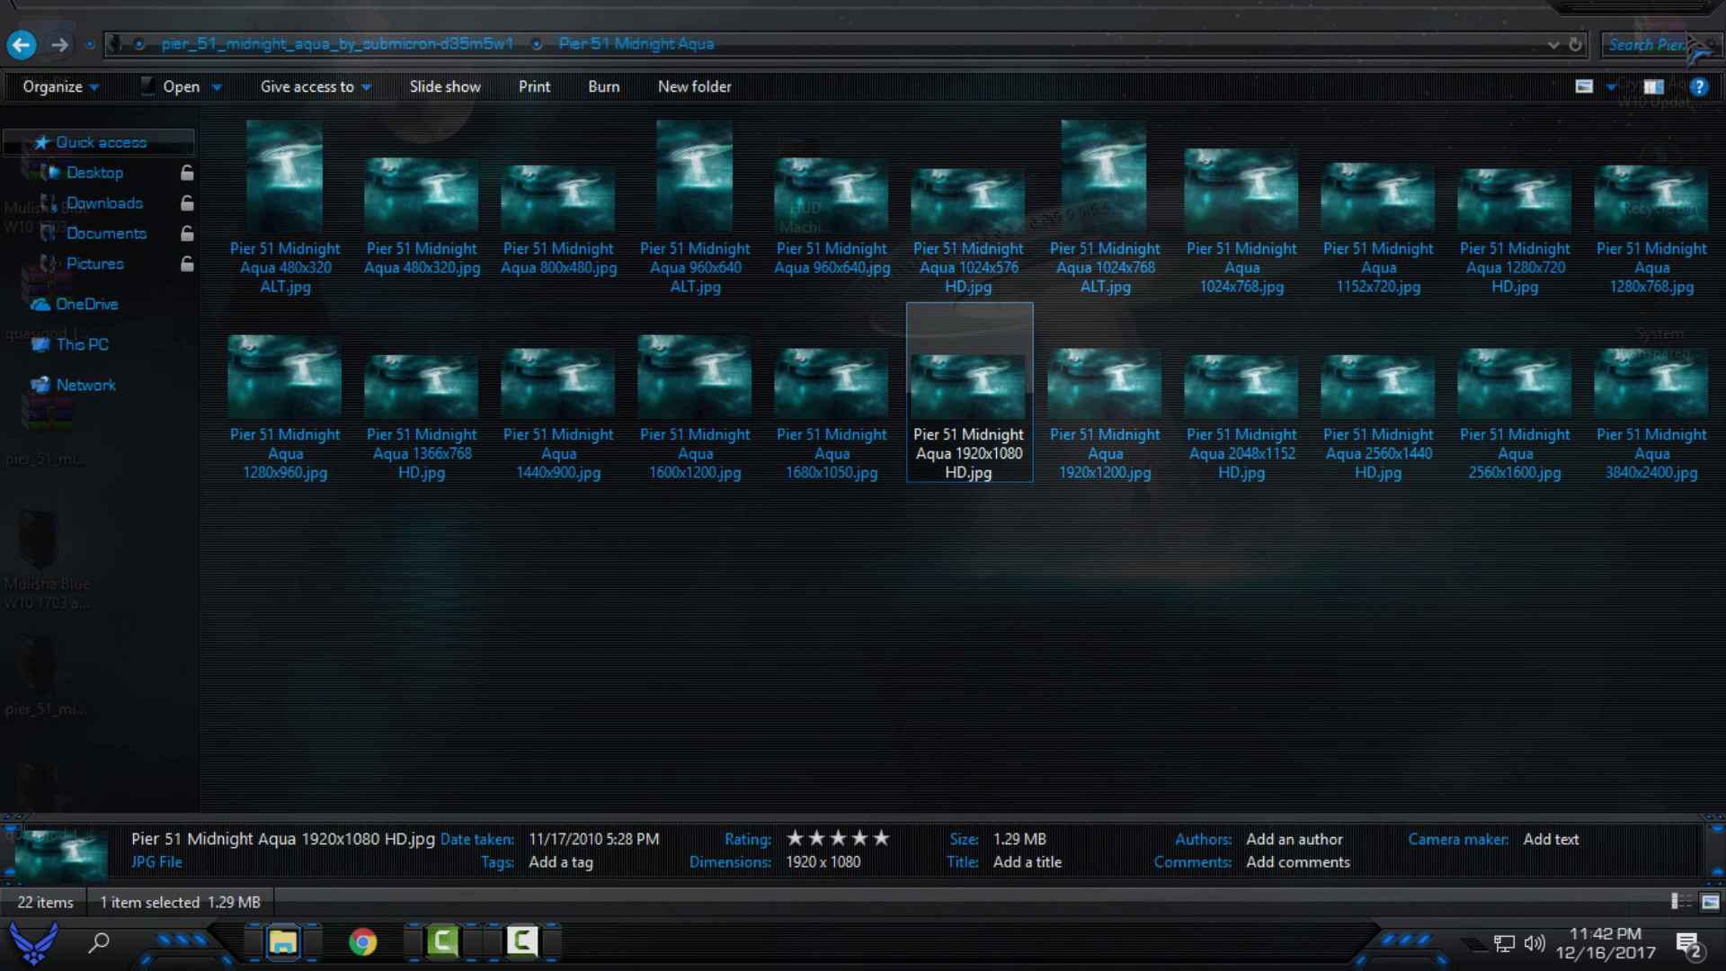
pyautogui.click(1697, 19)
pyautogui.click(35, 940)
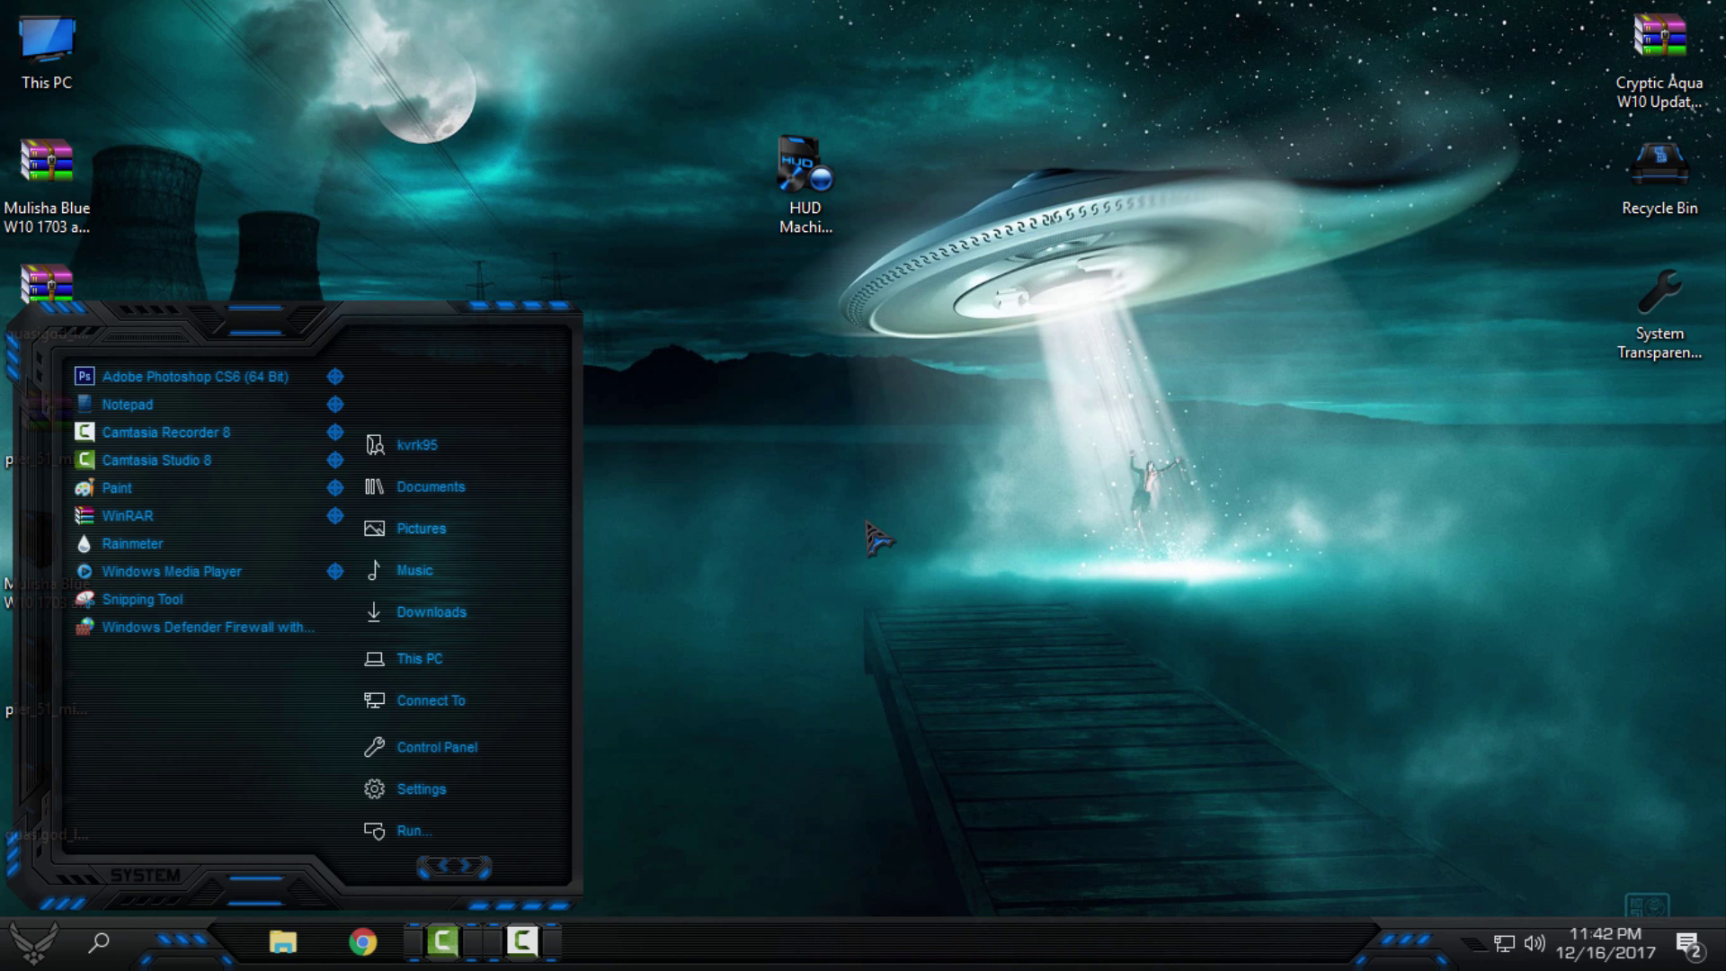
pyautogui.click(731, 561)
# Step: Open This PC in File Explorer, resize and centre its window, then close it
pyautogui.click(284, 941)
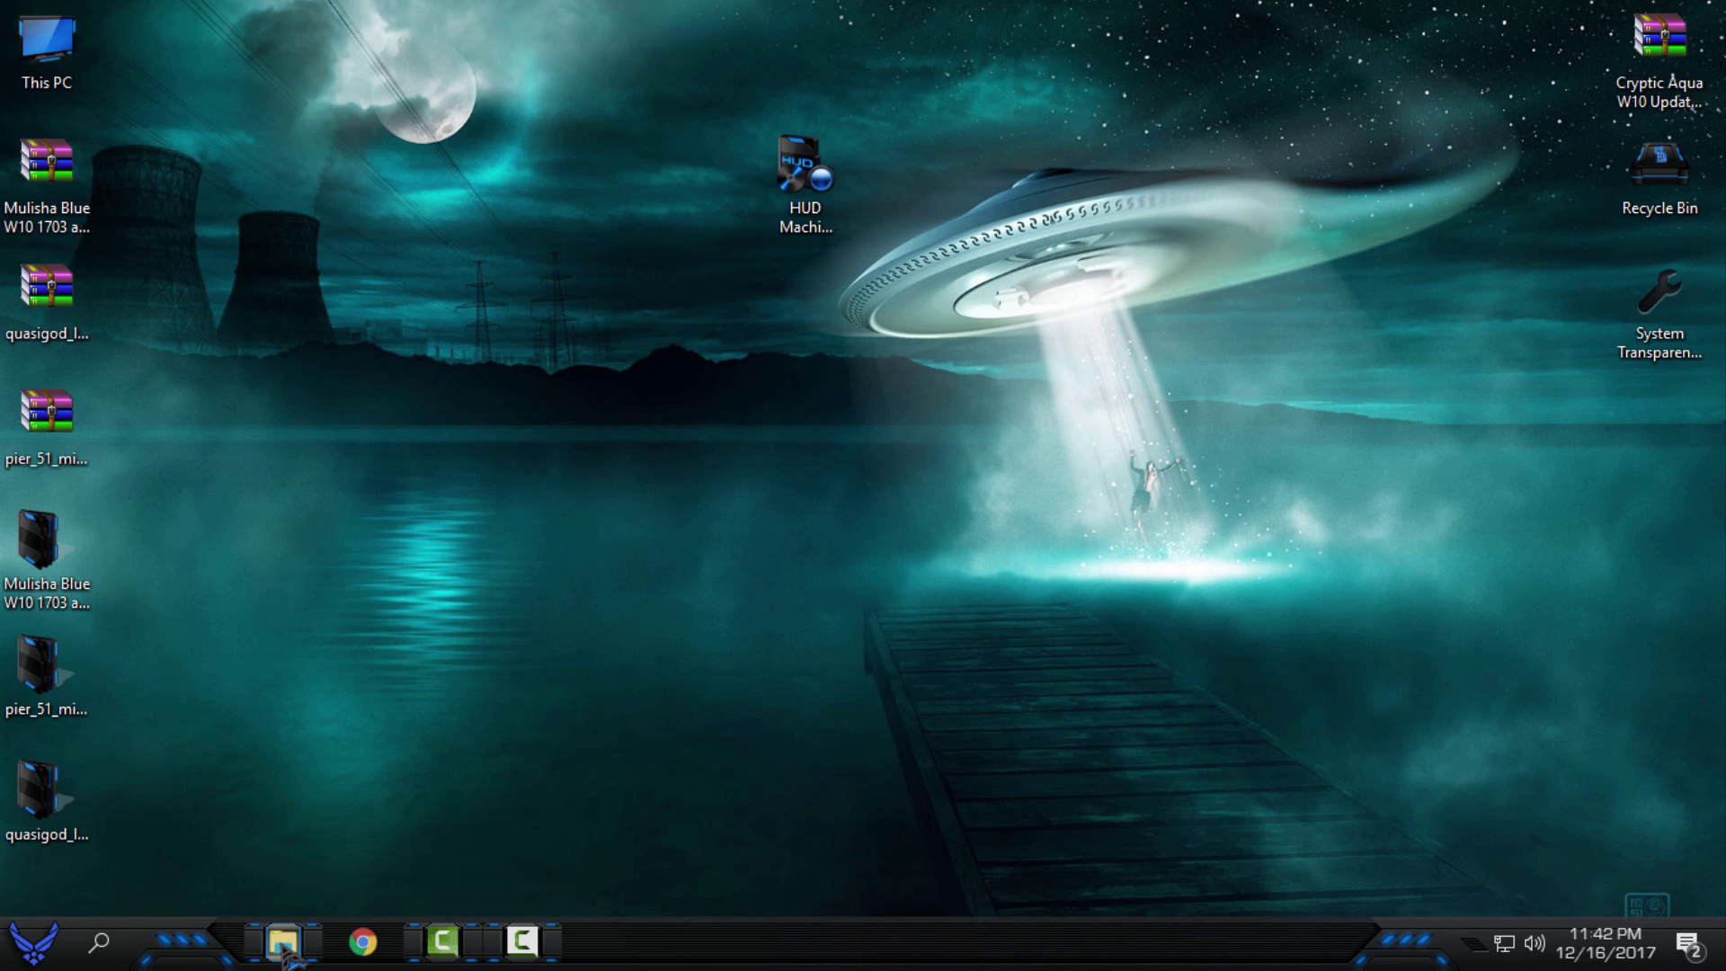
pyautogui.click(82, 343)
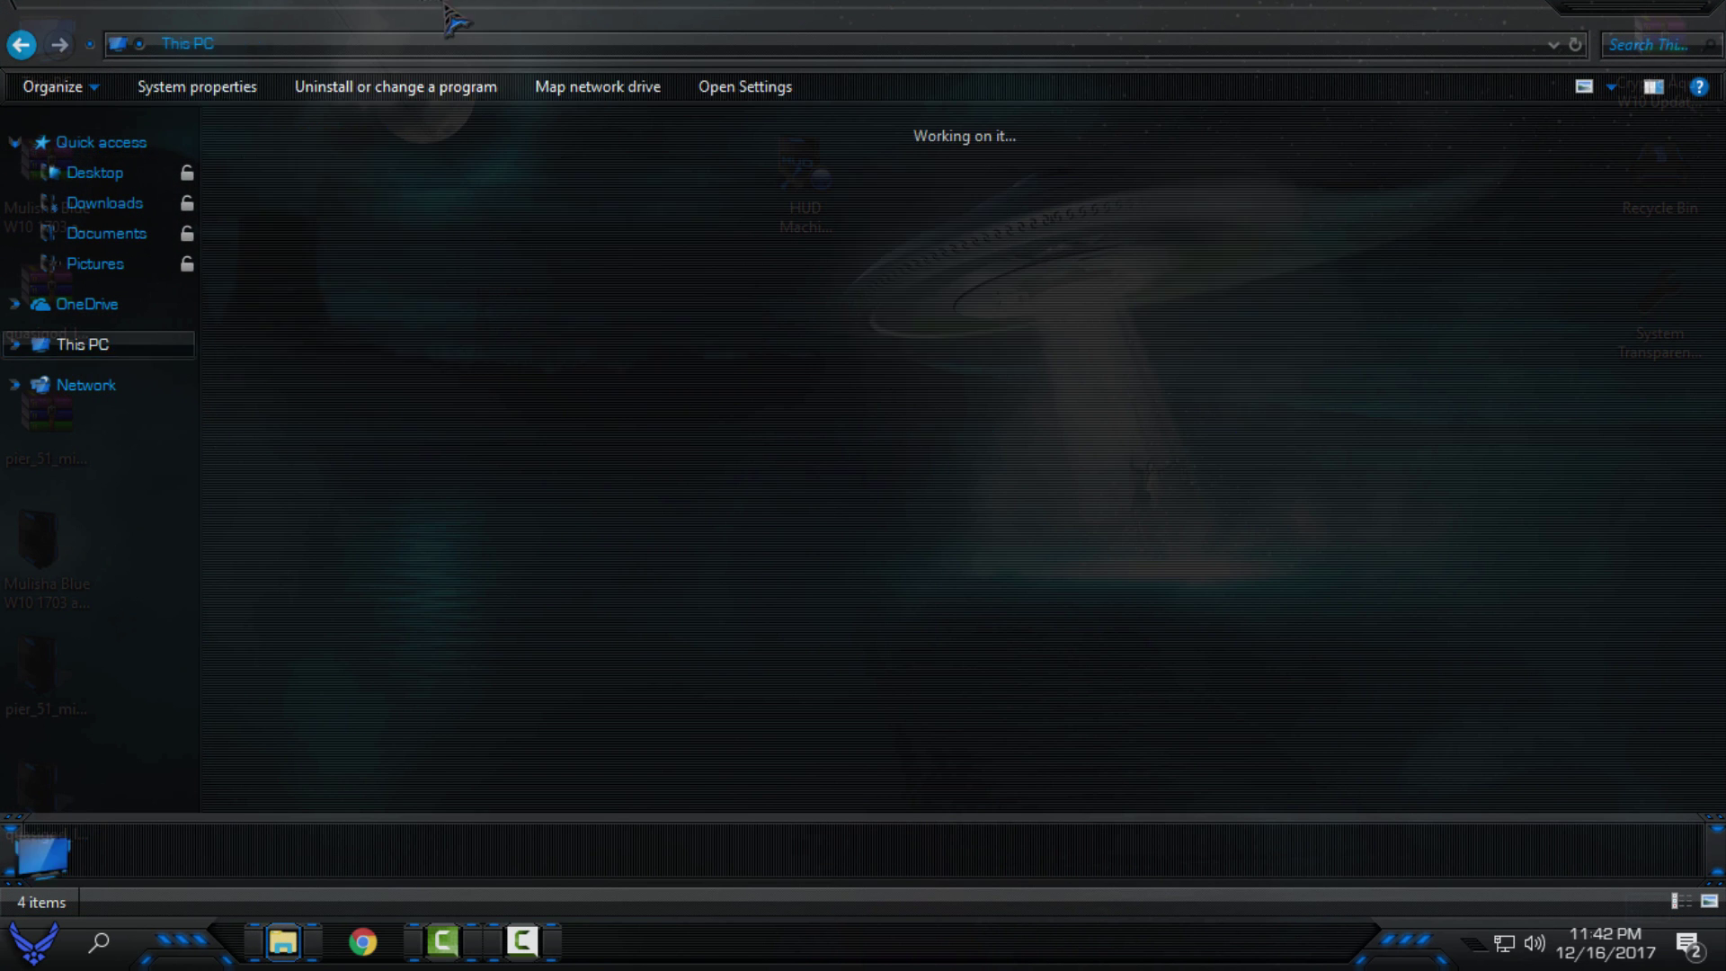
pyautogui.doubleClick(749, 27)
pyautogui.moveTo(752, 88); pyautogui.dragTo(617, 283)
pyautogui.click(1595, 270)
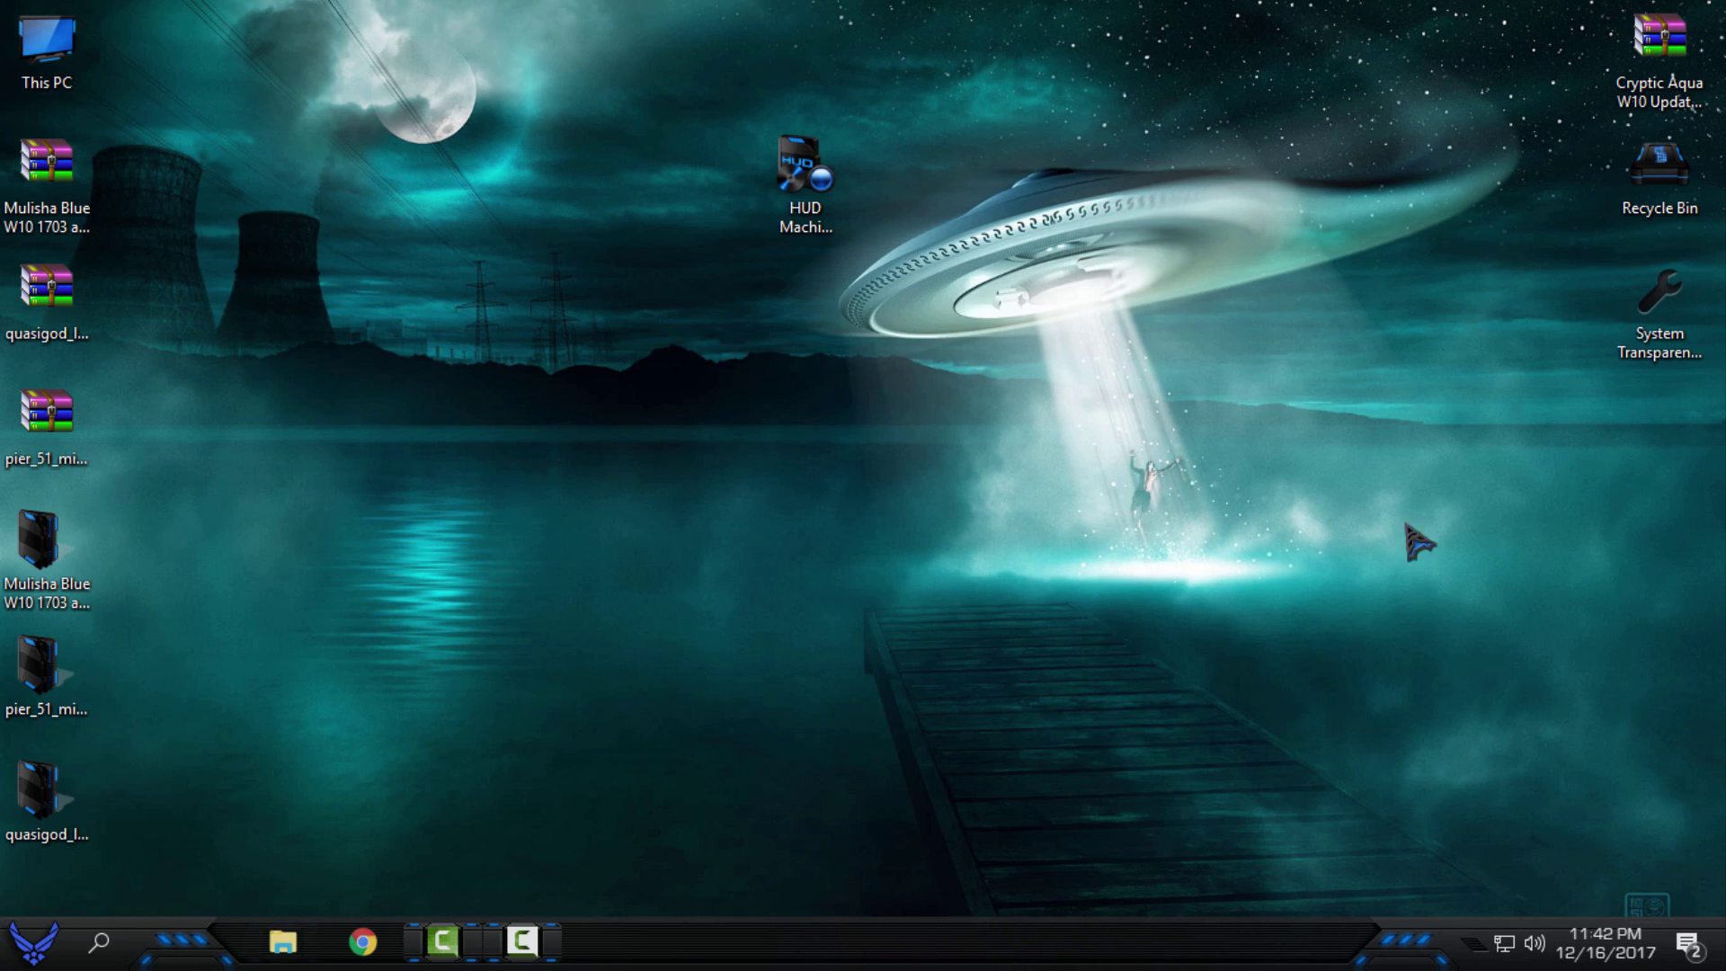
# Step: Reapply the System Transparency settings from the tray, setting transparency level to 230
pyautogui.click(1477, 943)
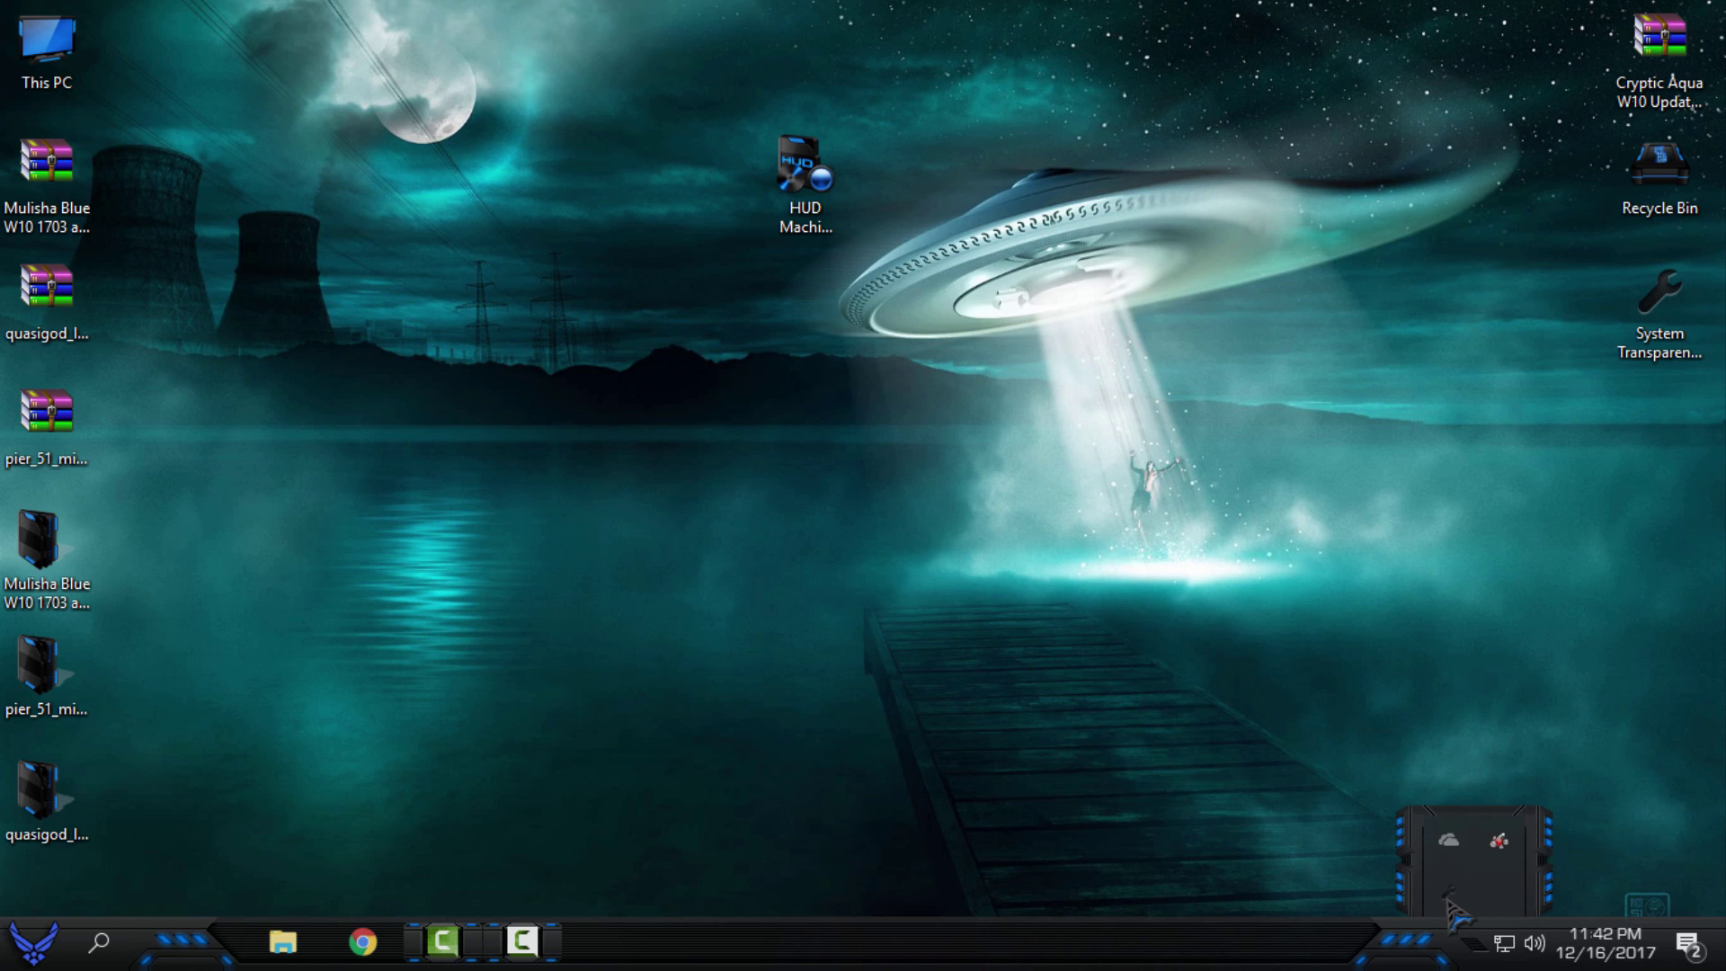
pyautogui.rightClick(1497, 841)
pyautogui.click(1525, 857)
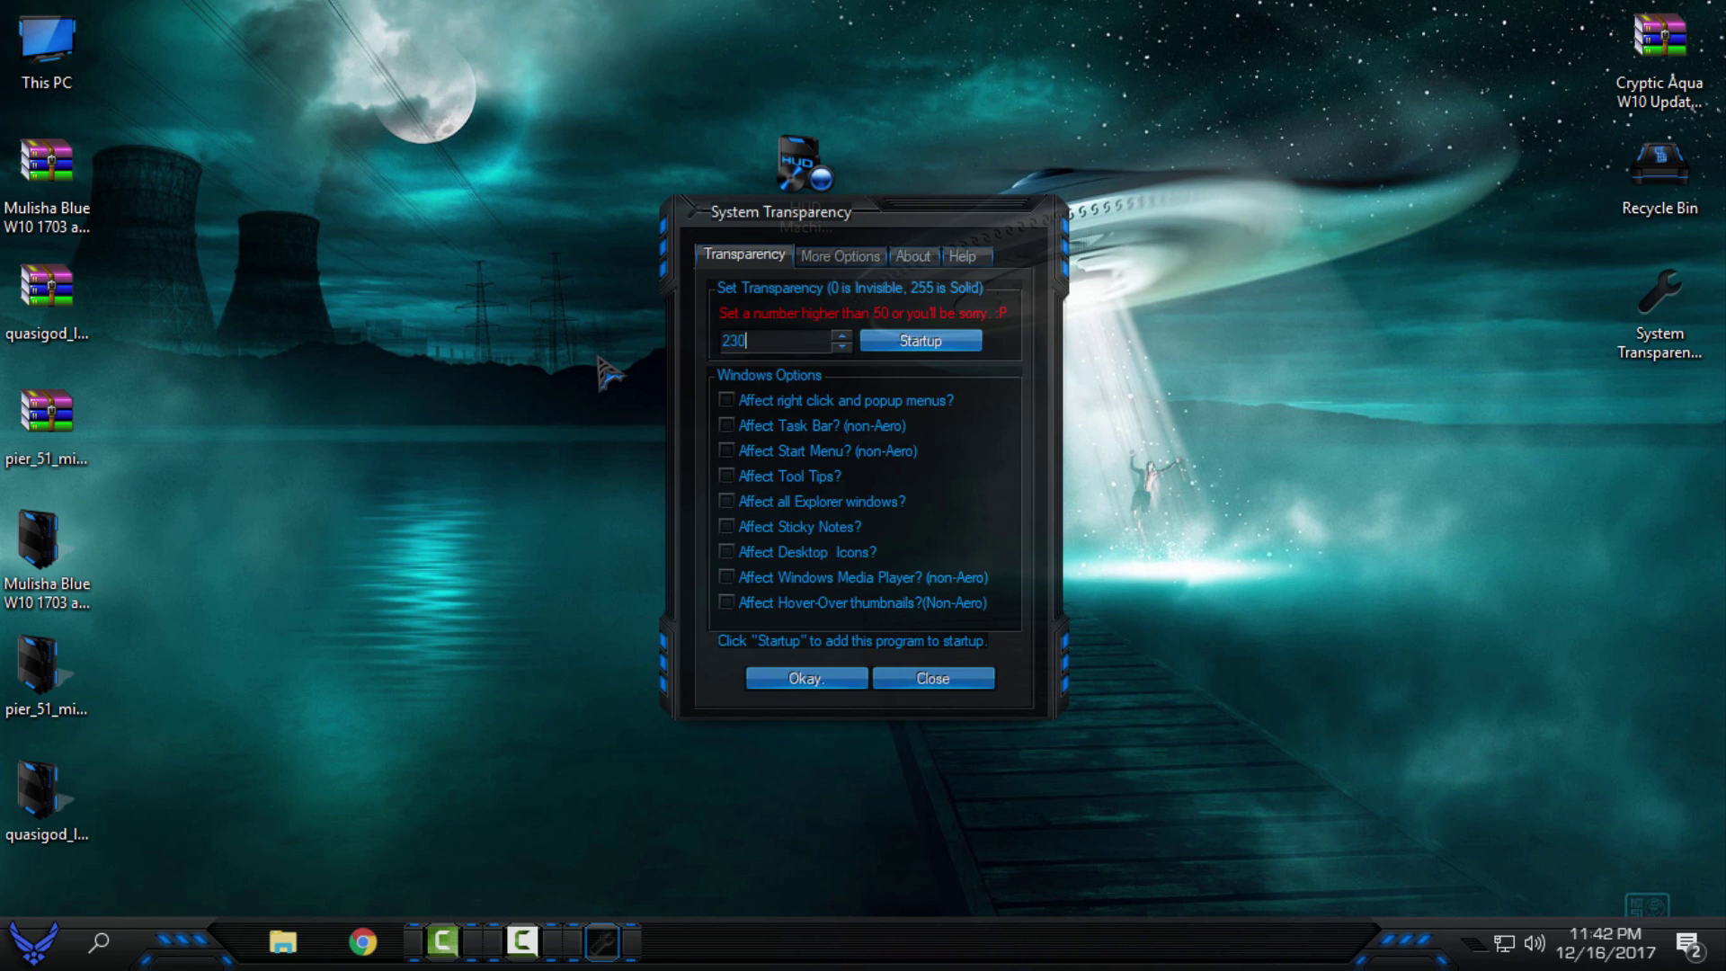
pyautogui.click(805, 677)
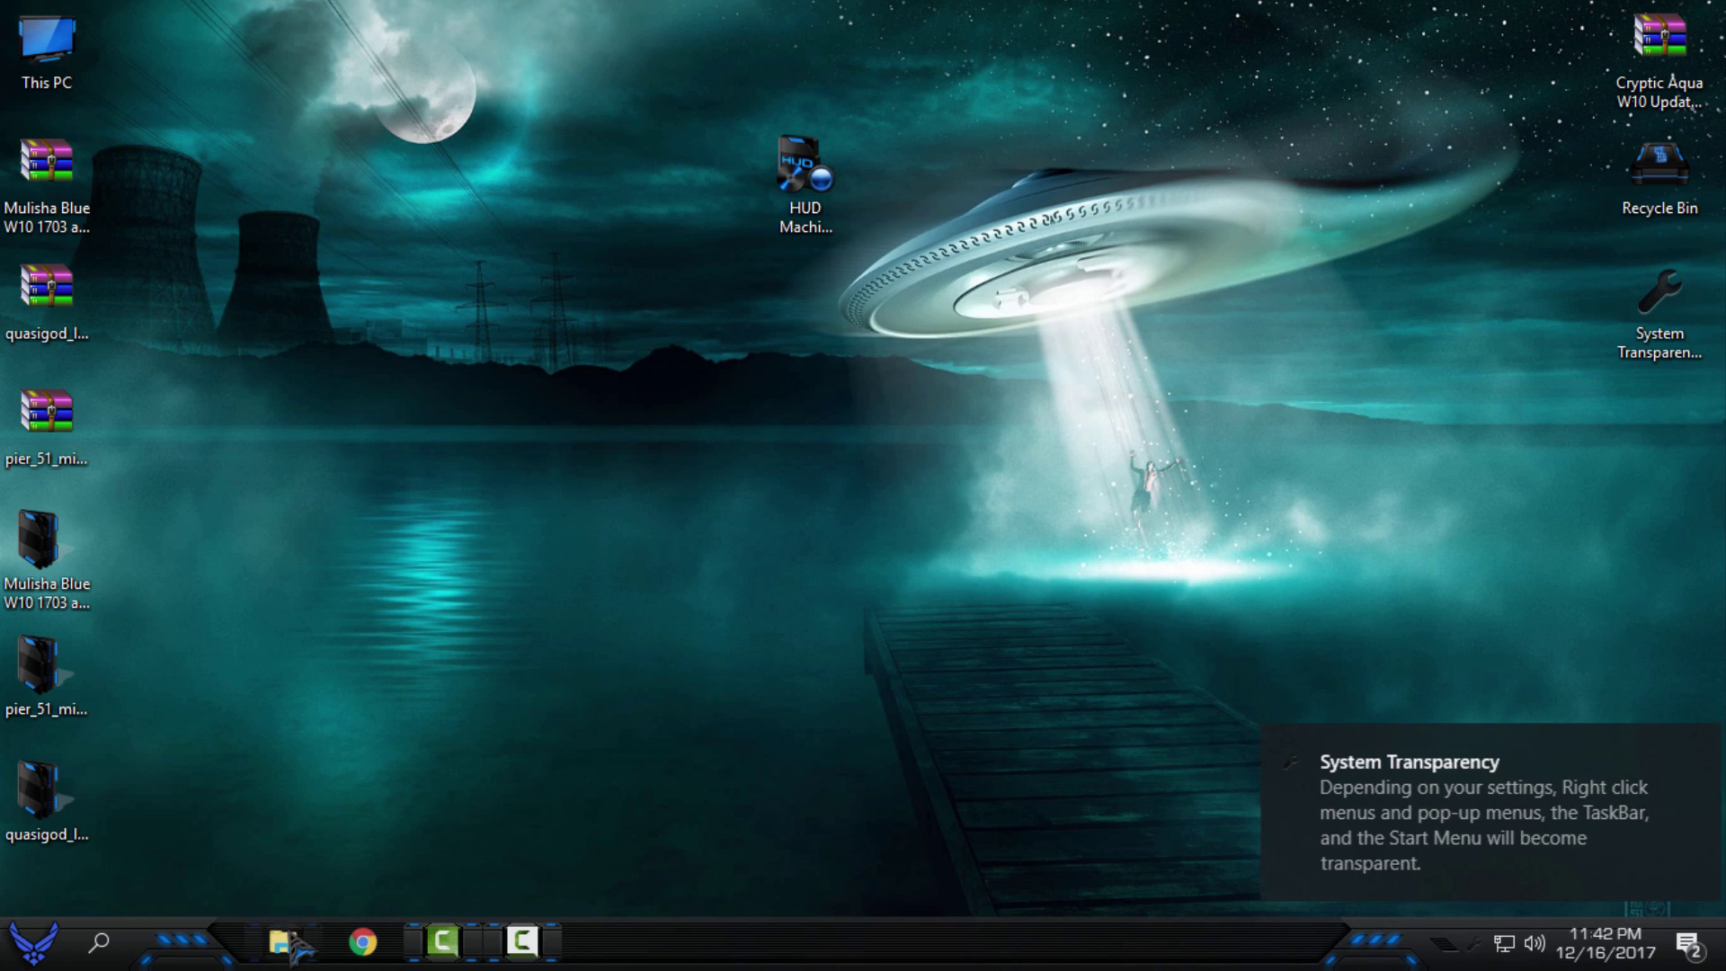
pyautogui.click(282, 940)
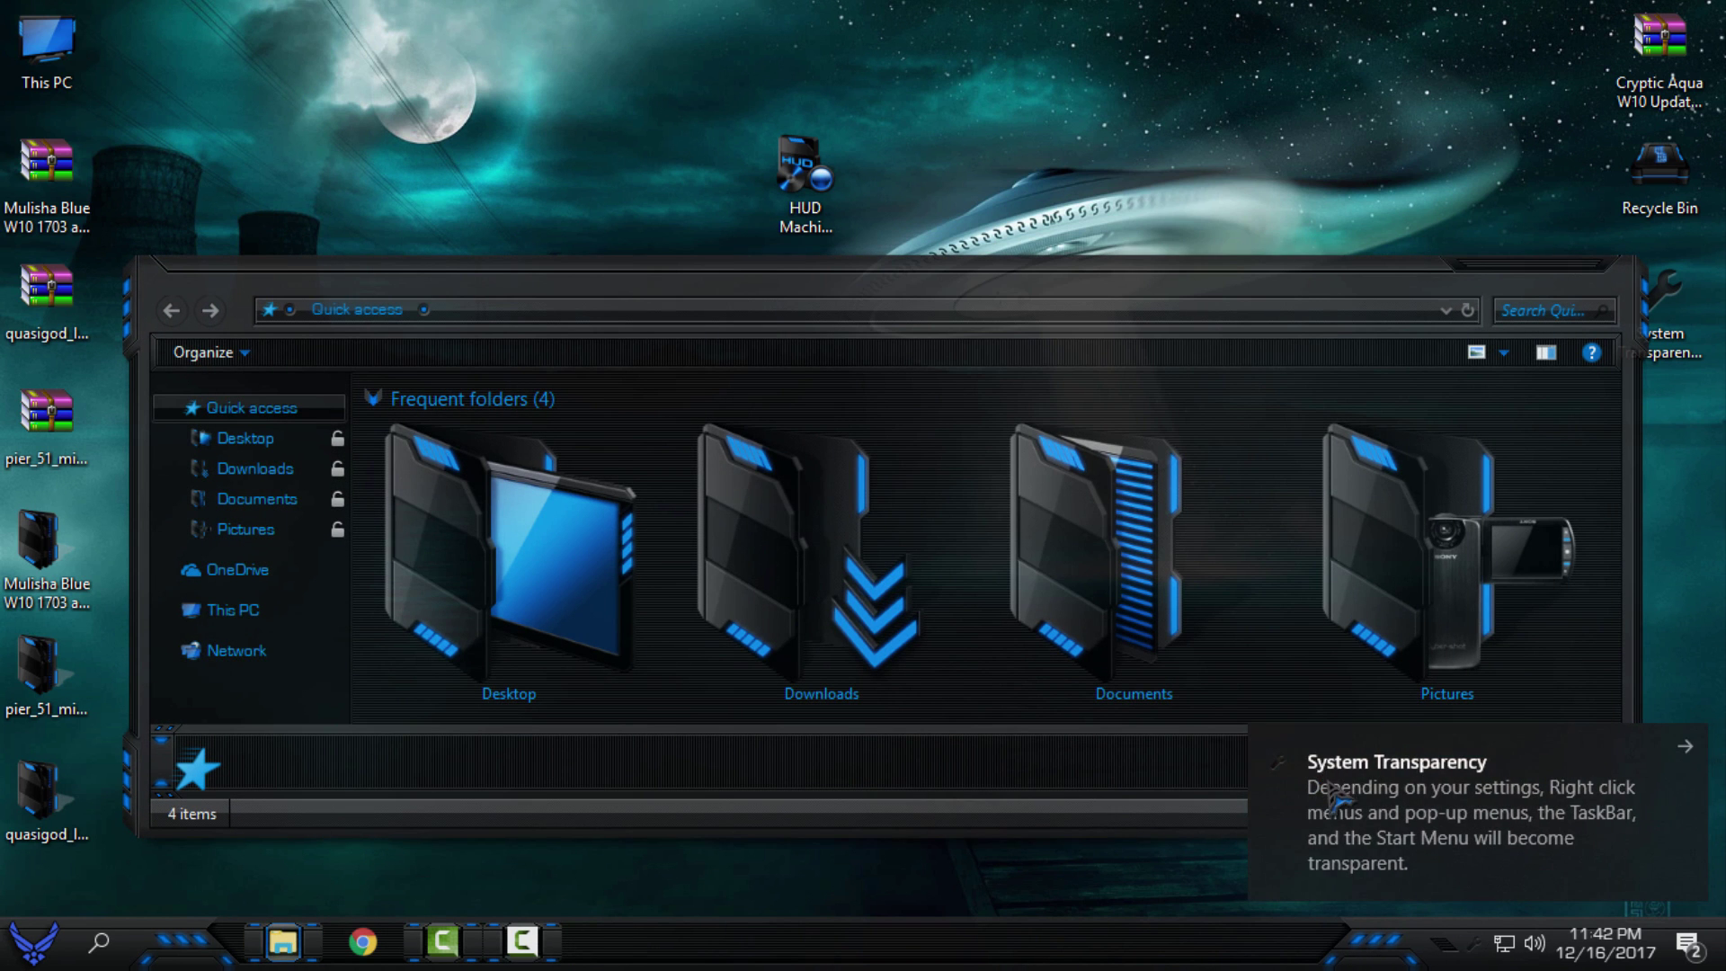
pyautogui.click(232, 610)
pyautogui.moveTo(944, 263)
pyautogui.mouseDown()
pyautogui.moveTo(1084, 169)
pyautogui.moveTo(931, 88)
pyautogui.mouseUp()
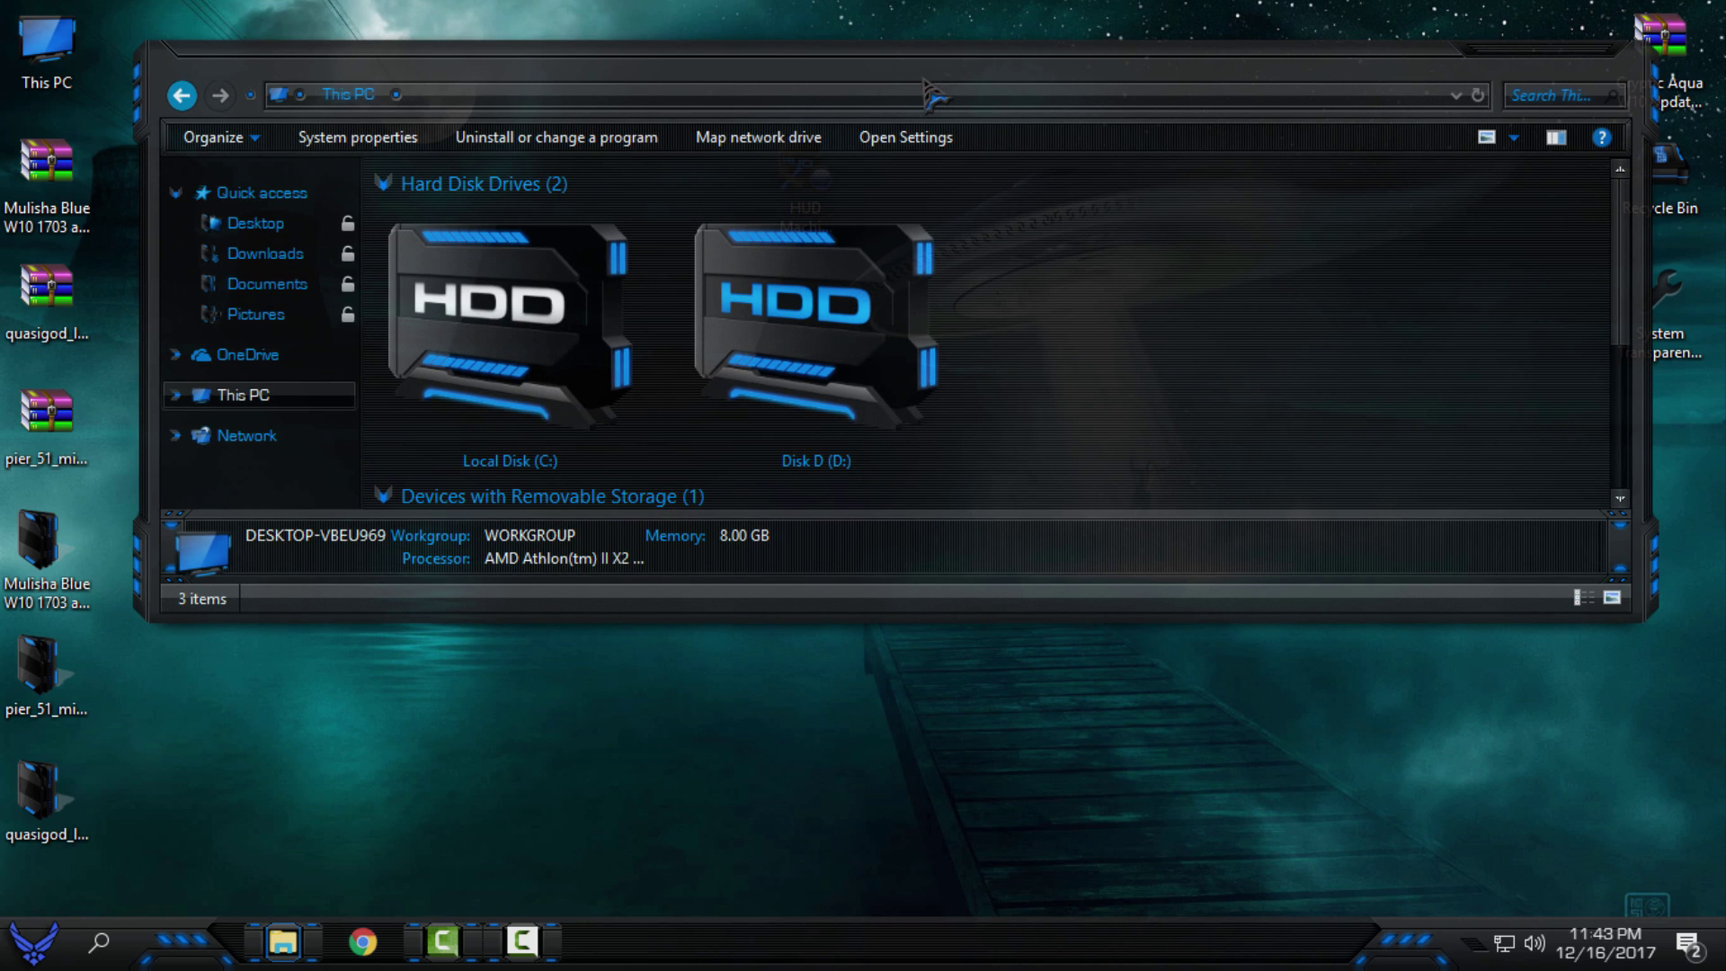
pyautogui.press('super')
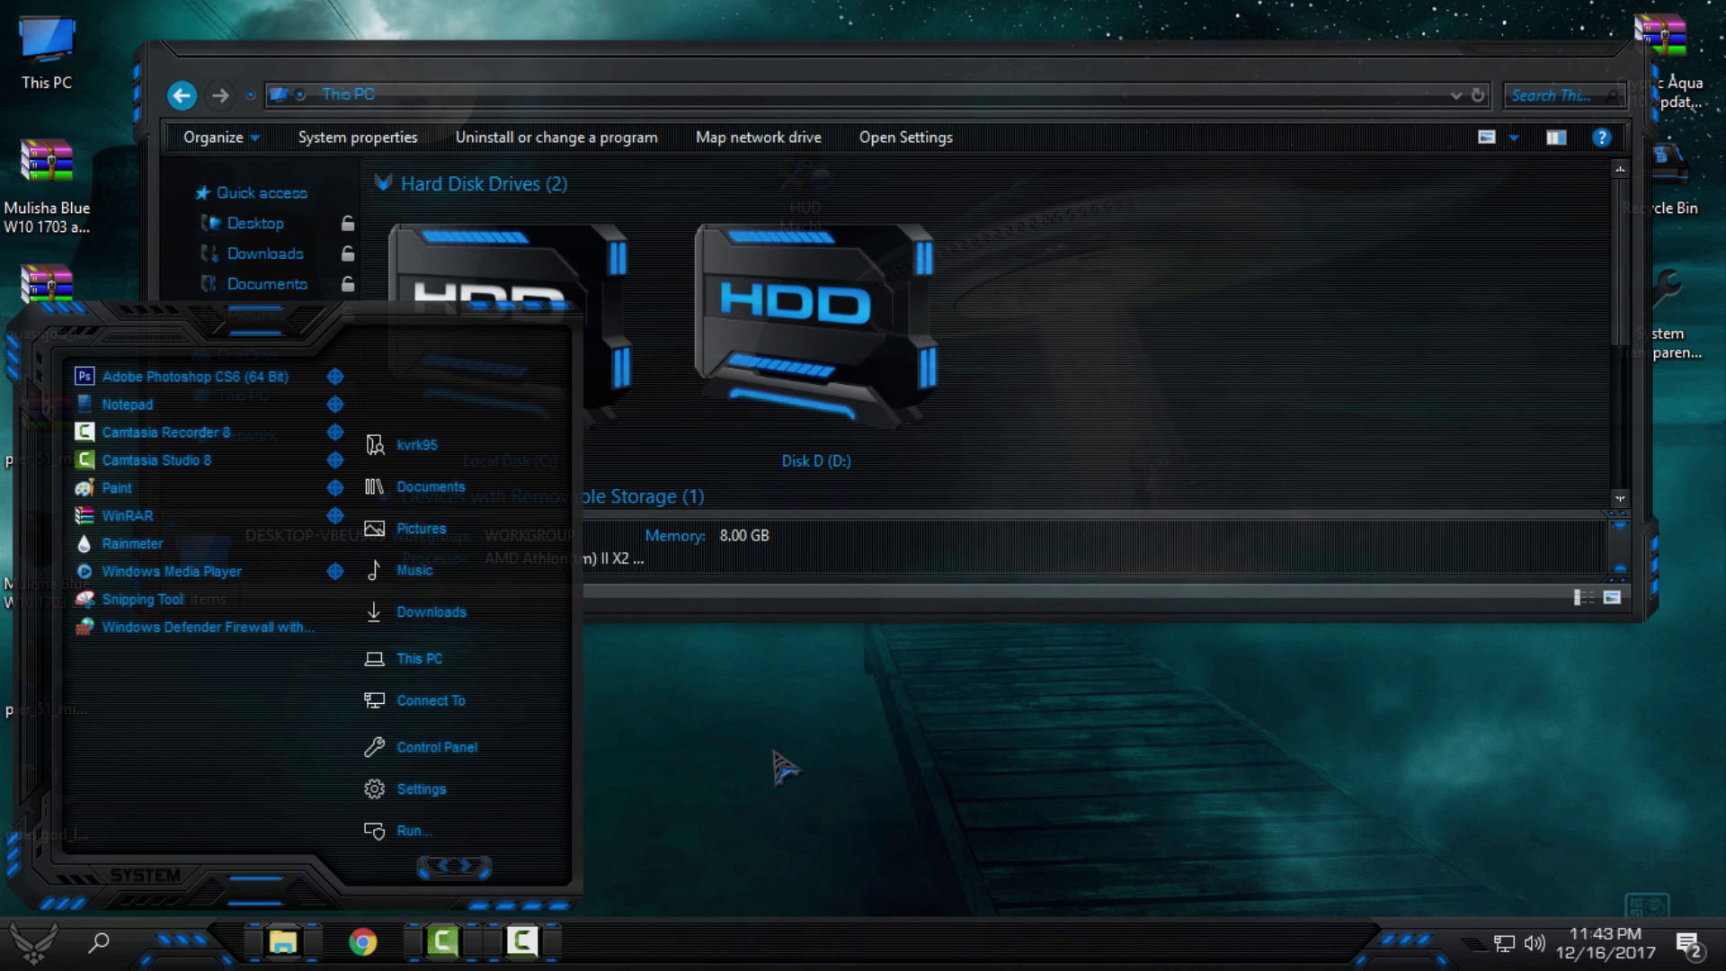
pyautogui.click(740, 784)
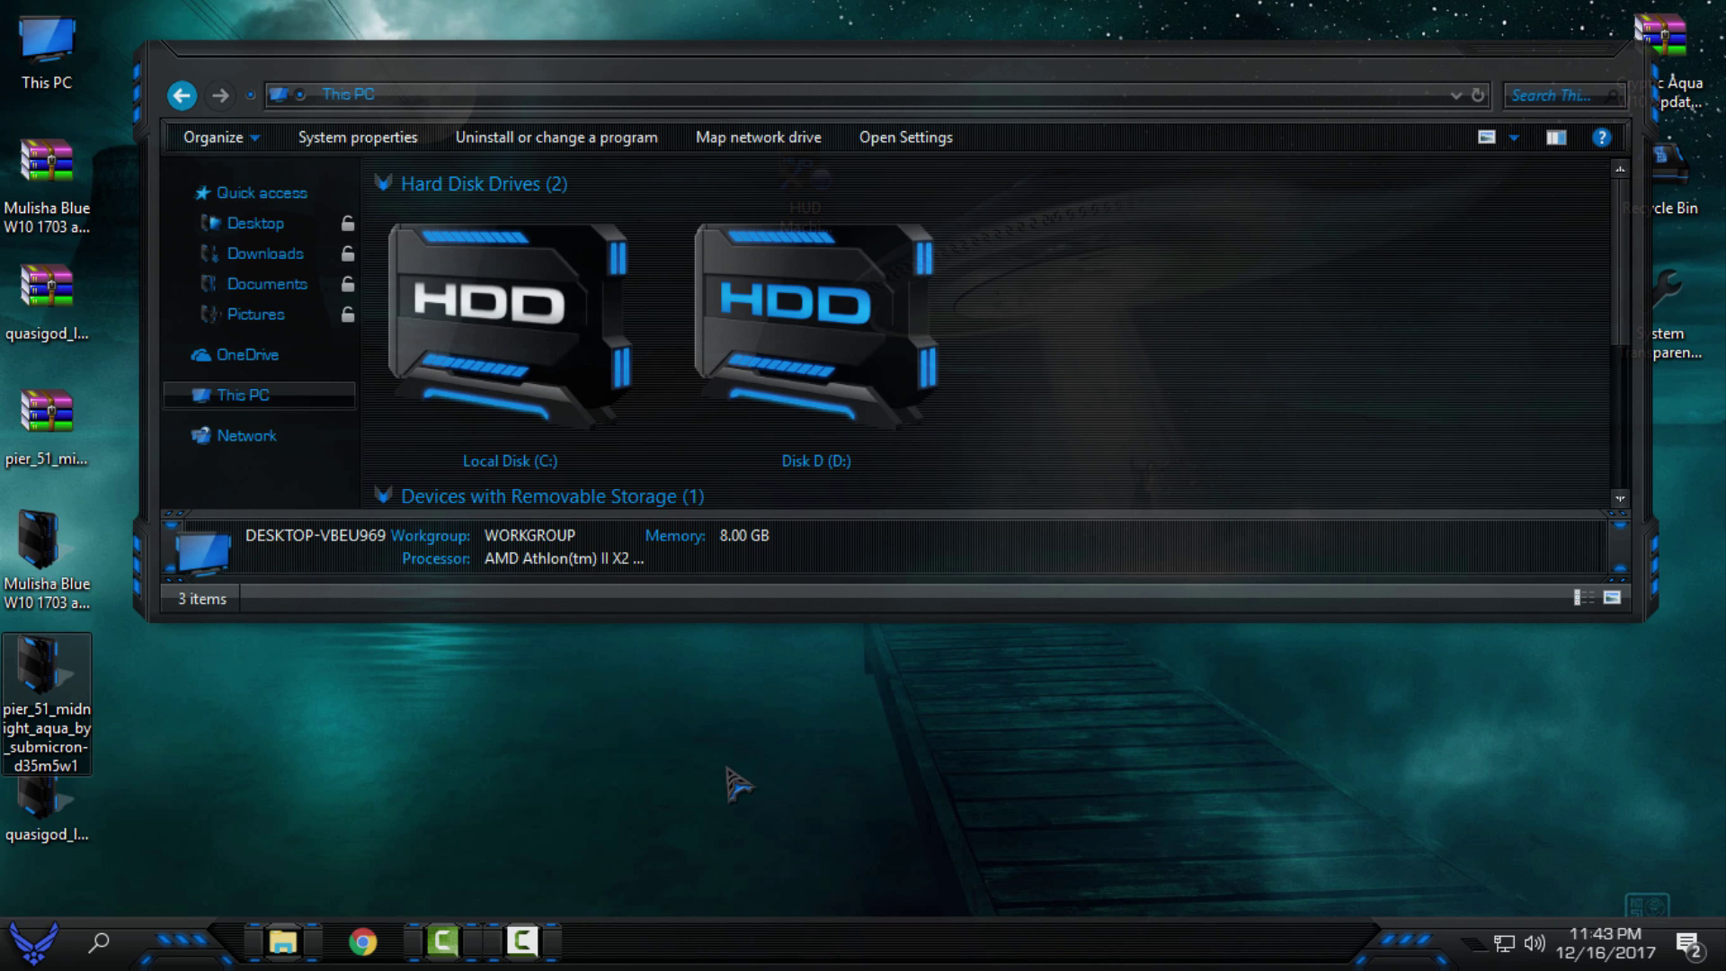
pyautogui.click(30, 944)
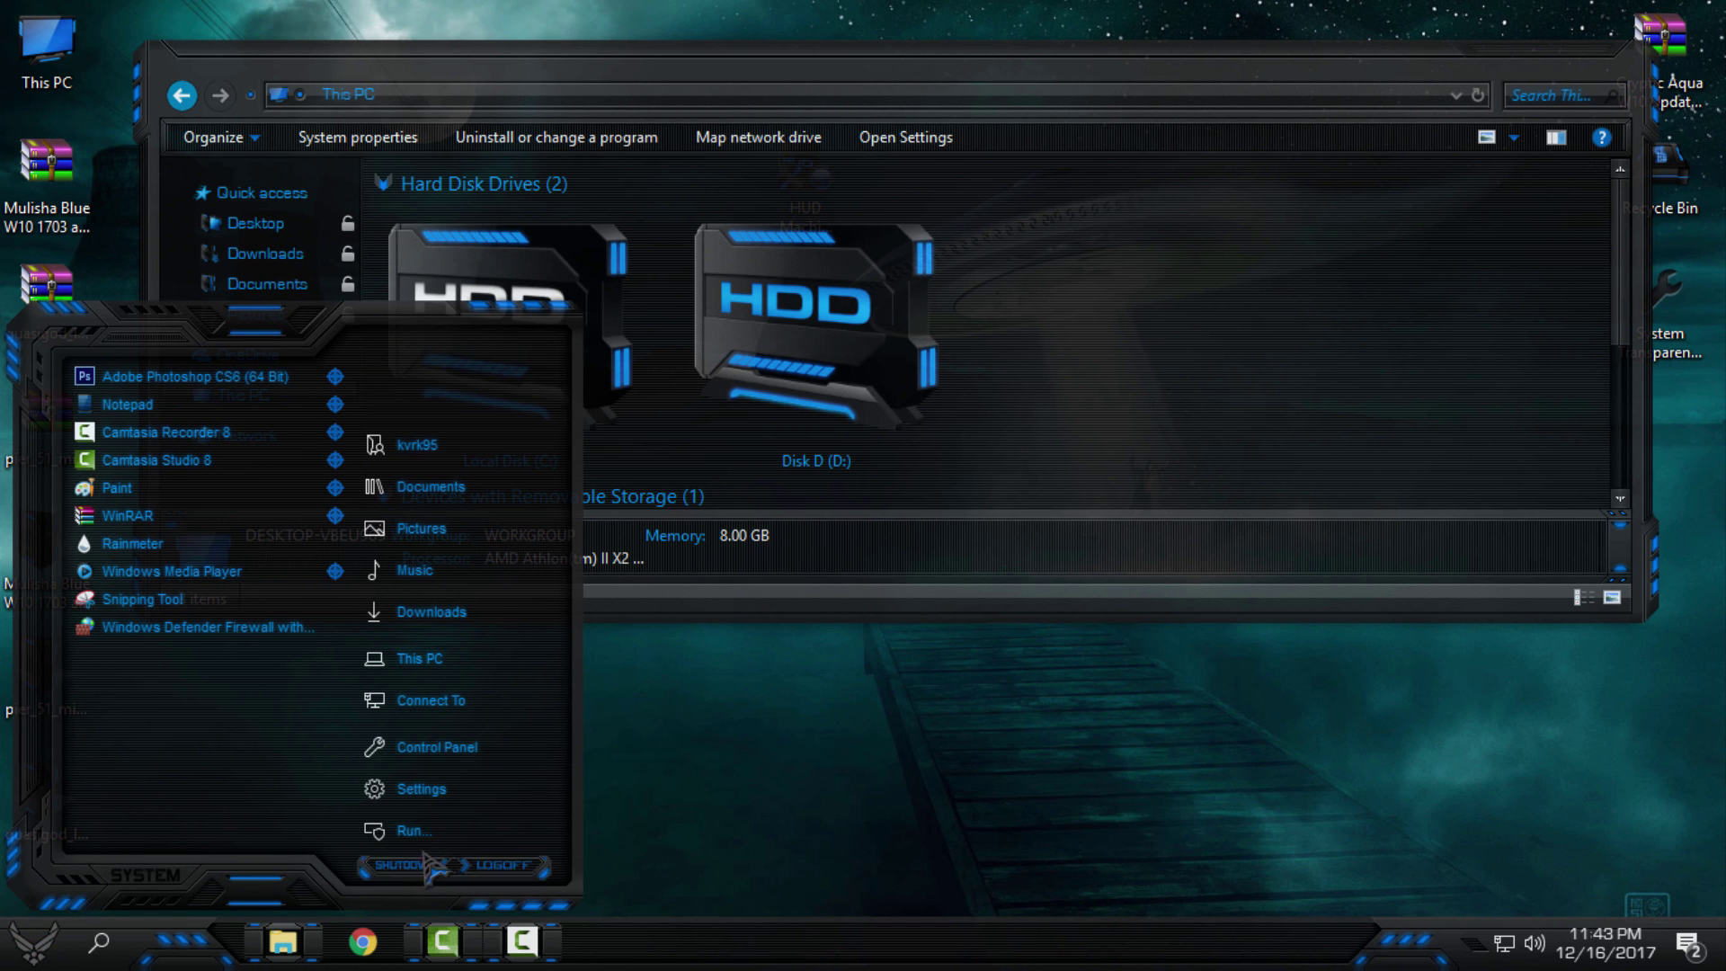
pyautogui.click(775, 709)
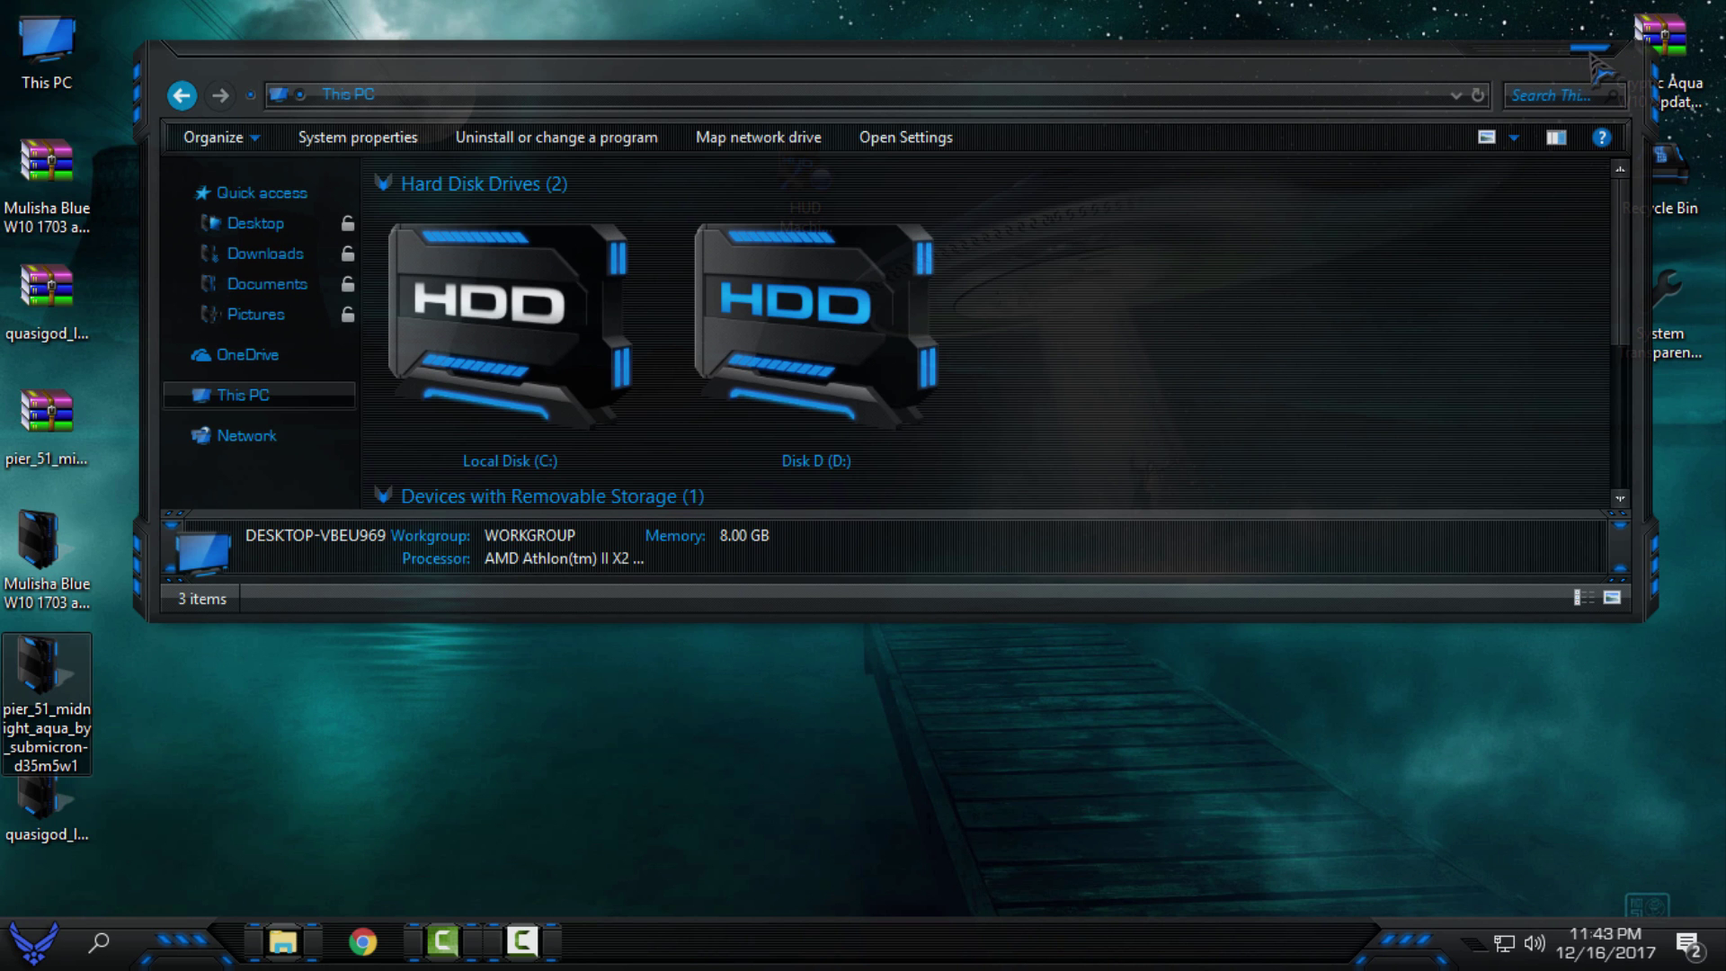
pyautogui.click(1618, 54)
pyautogui.rightClick(850, 391)
pyautogui.click(889, 431)
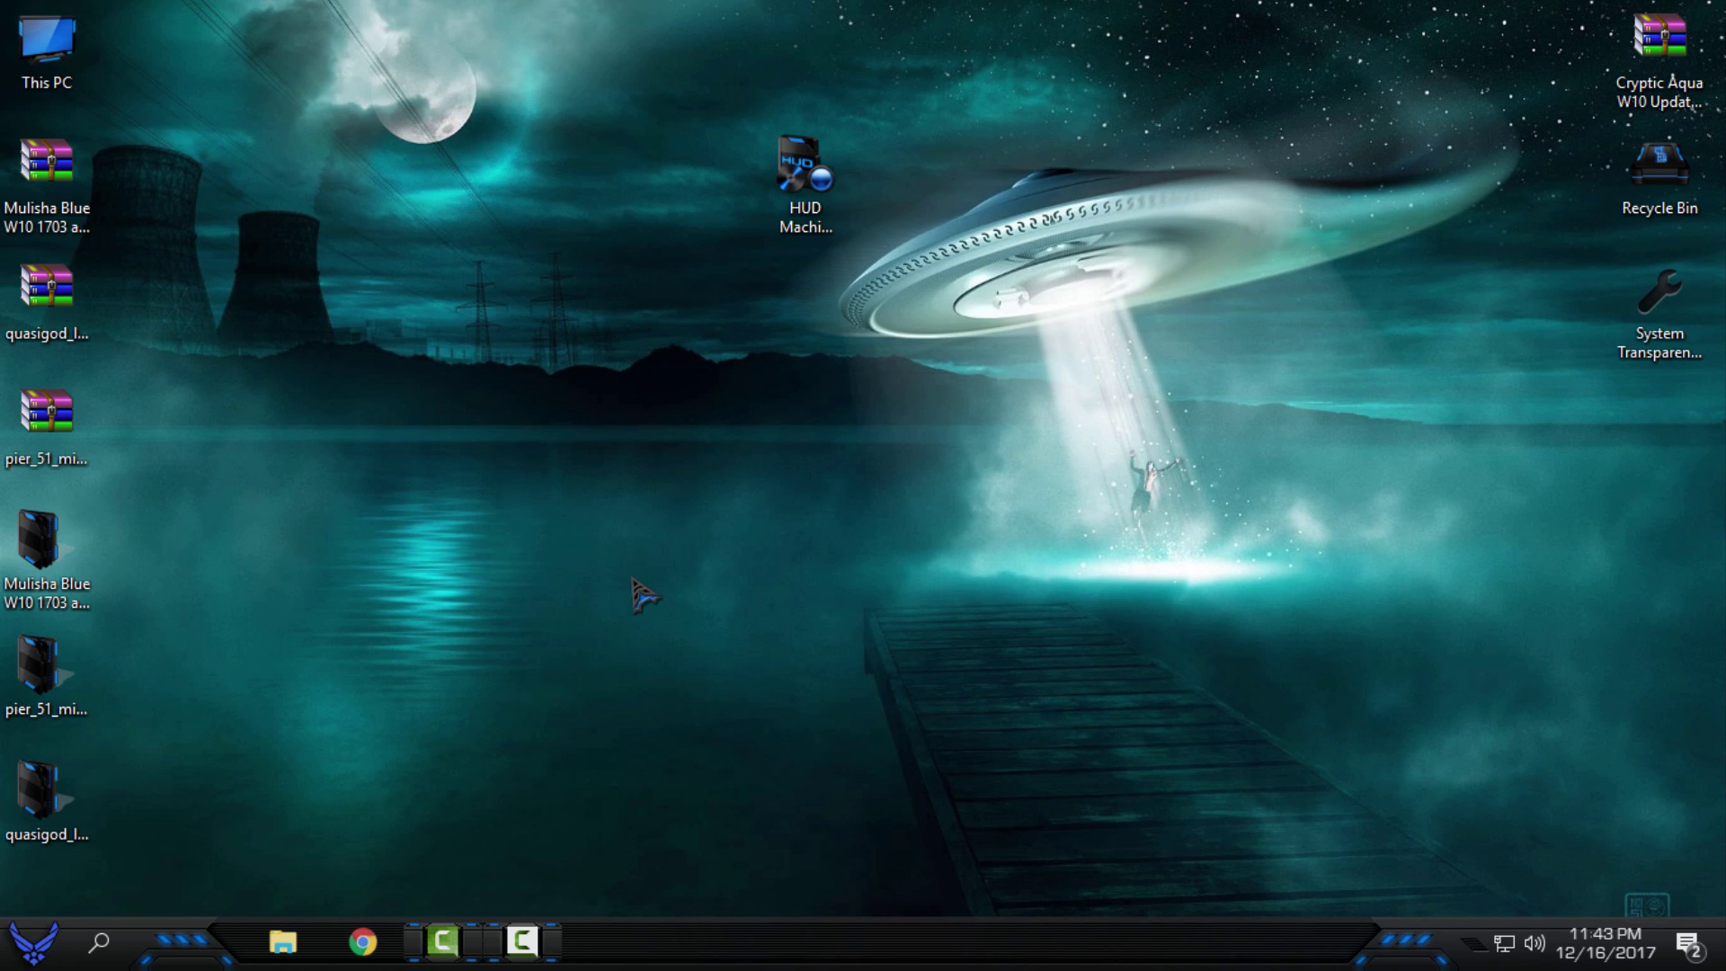